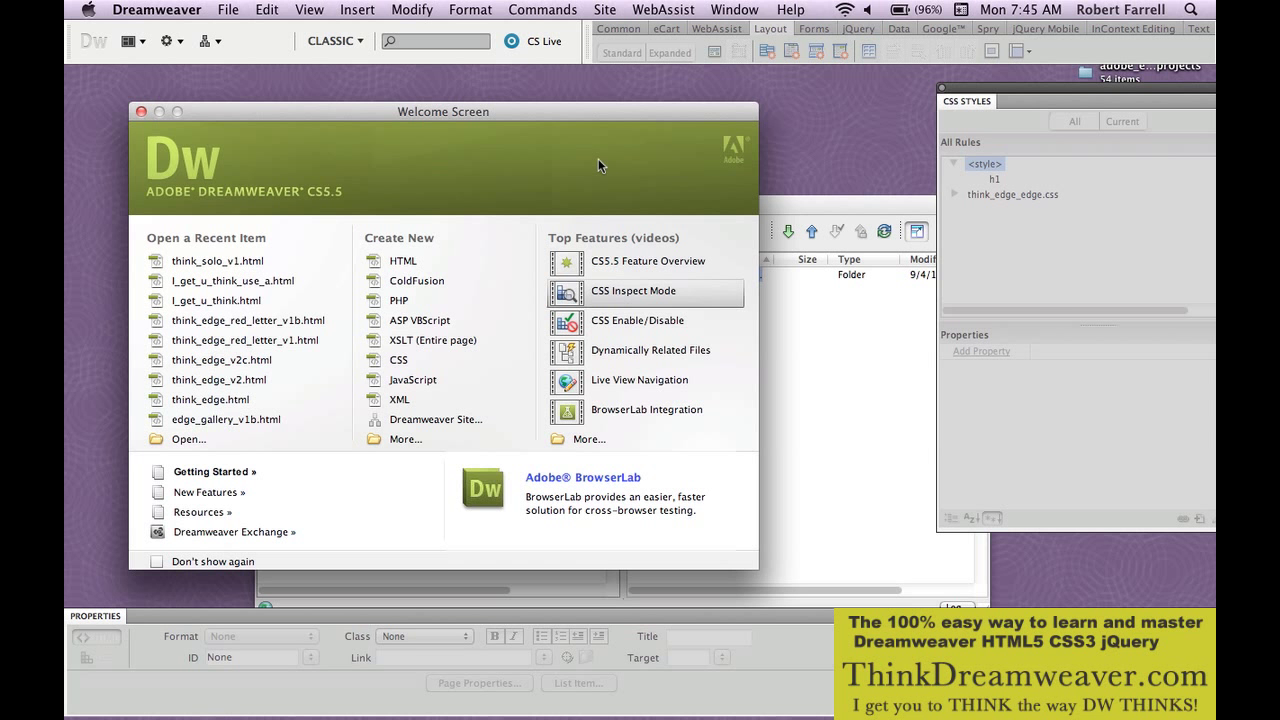
- Create a blank HTML page with no layout and save it in the edge_test folder as text_fx_v1.html
key("super+n")
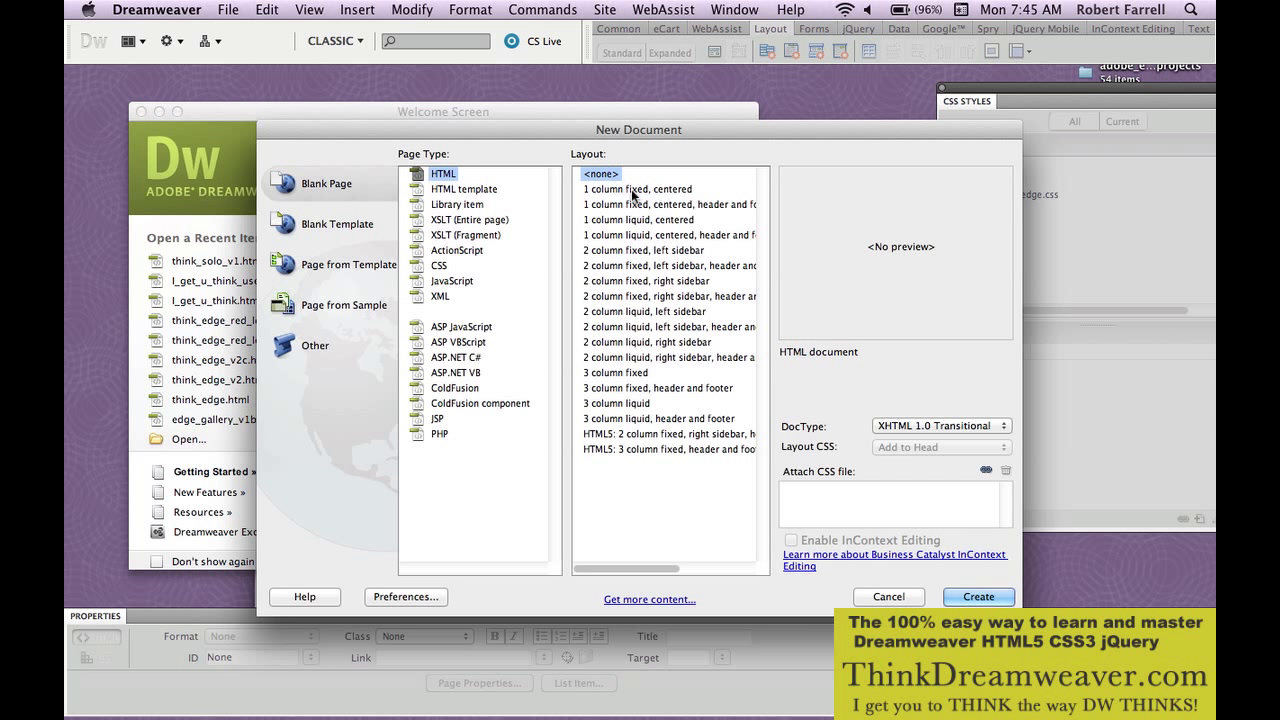
left_click(979, 596)
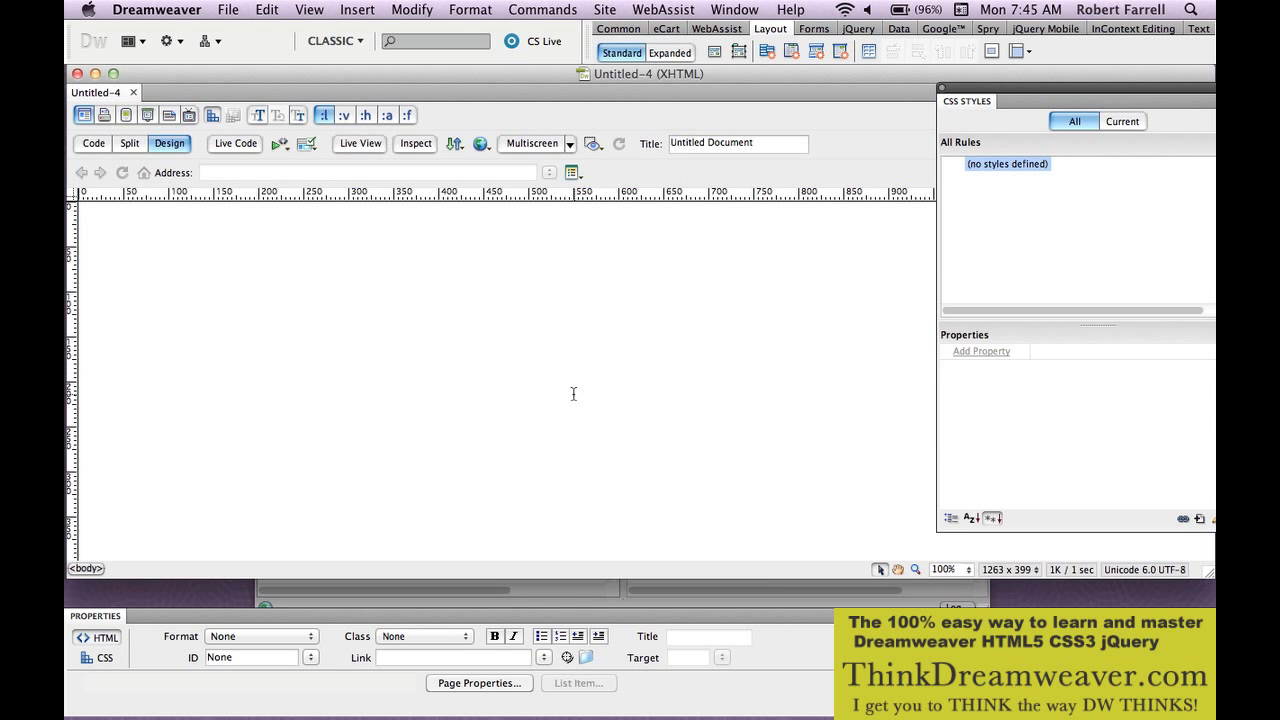
key("super+s")
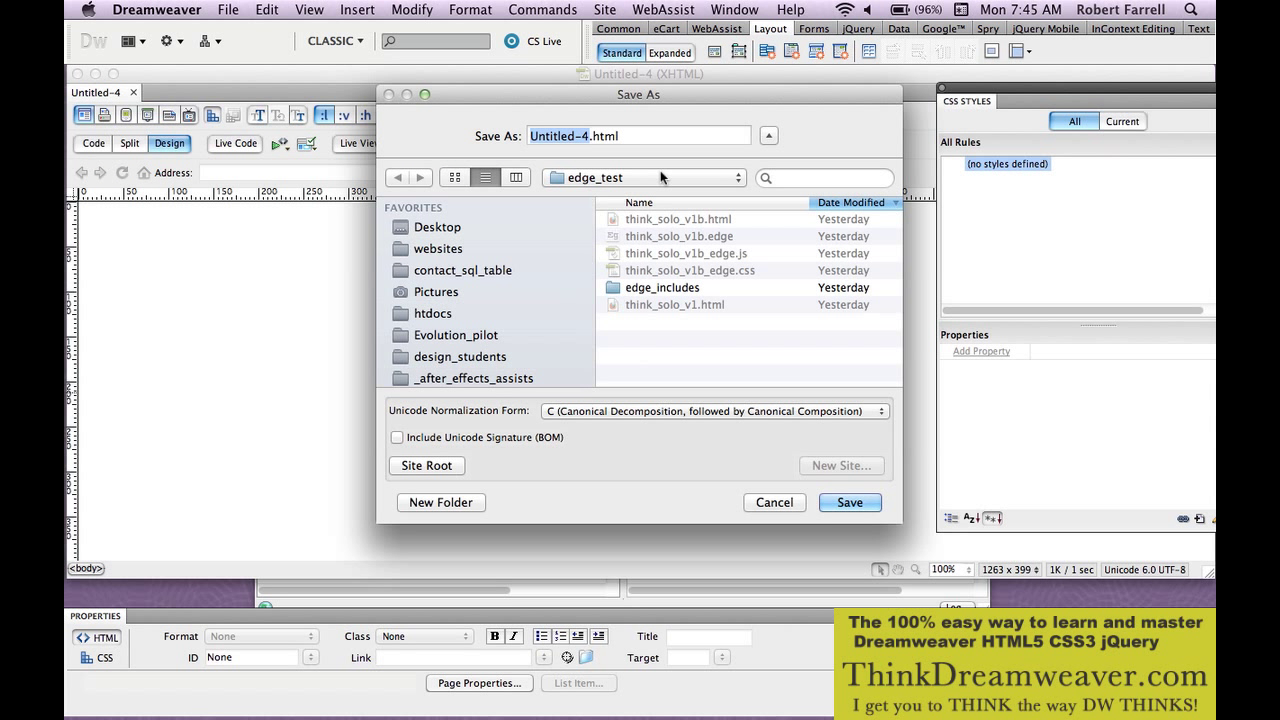
type("tet")
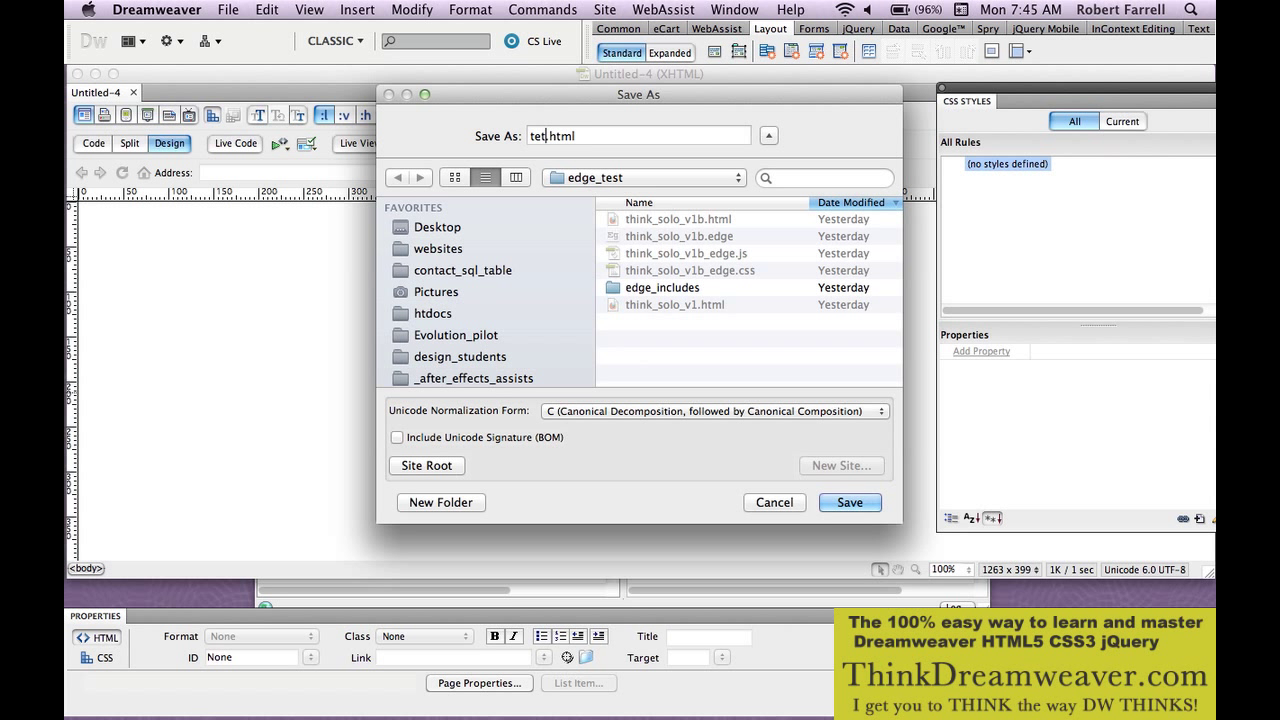
type("xt_fx_v1")
key("Return")
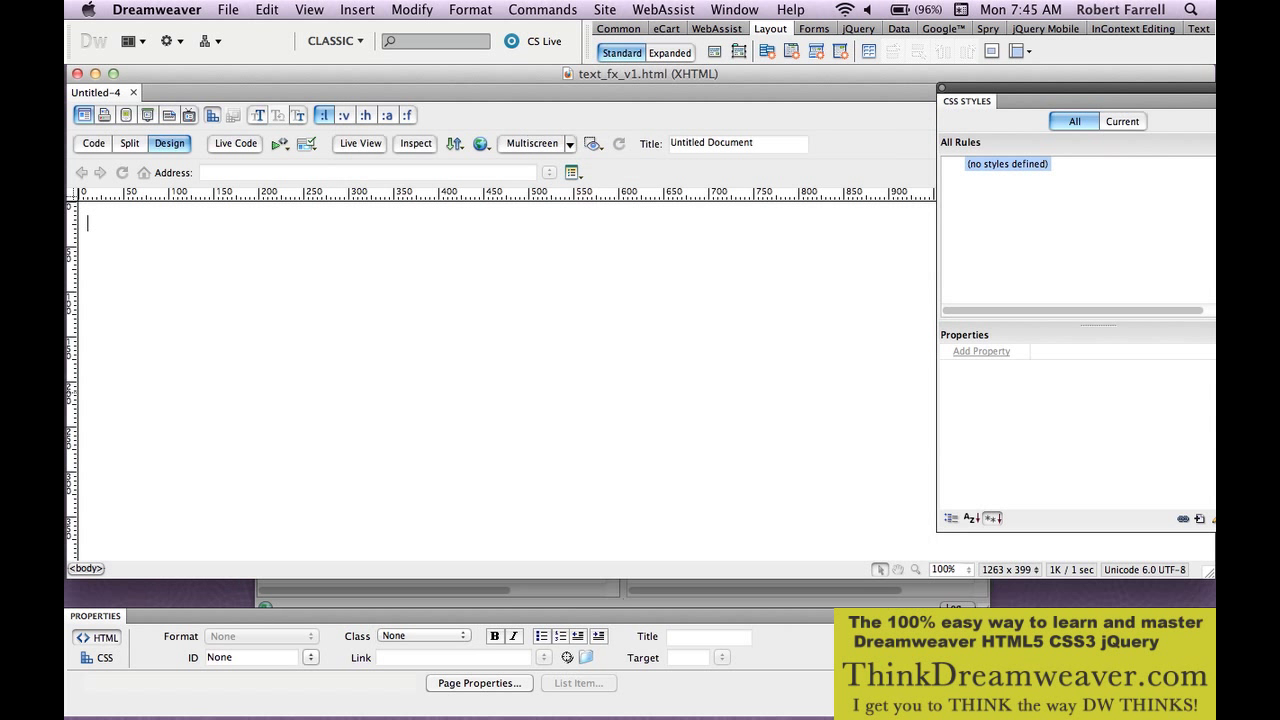
- Set the page title to "My text fx"
left_click_drag(757, 148, 656, 139)
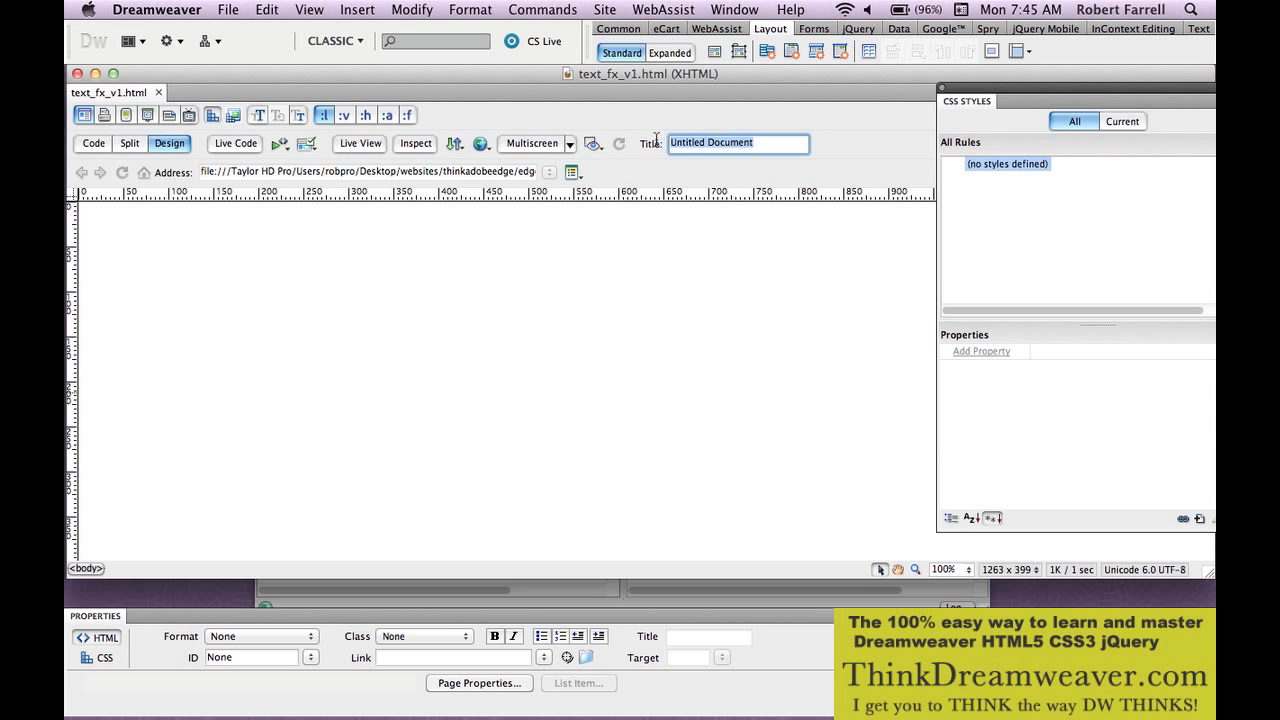
type("M")
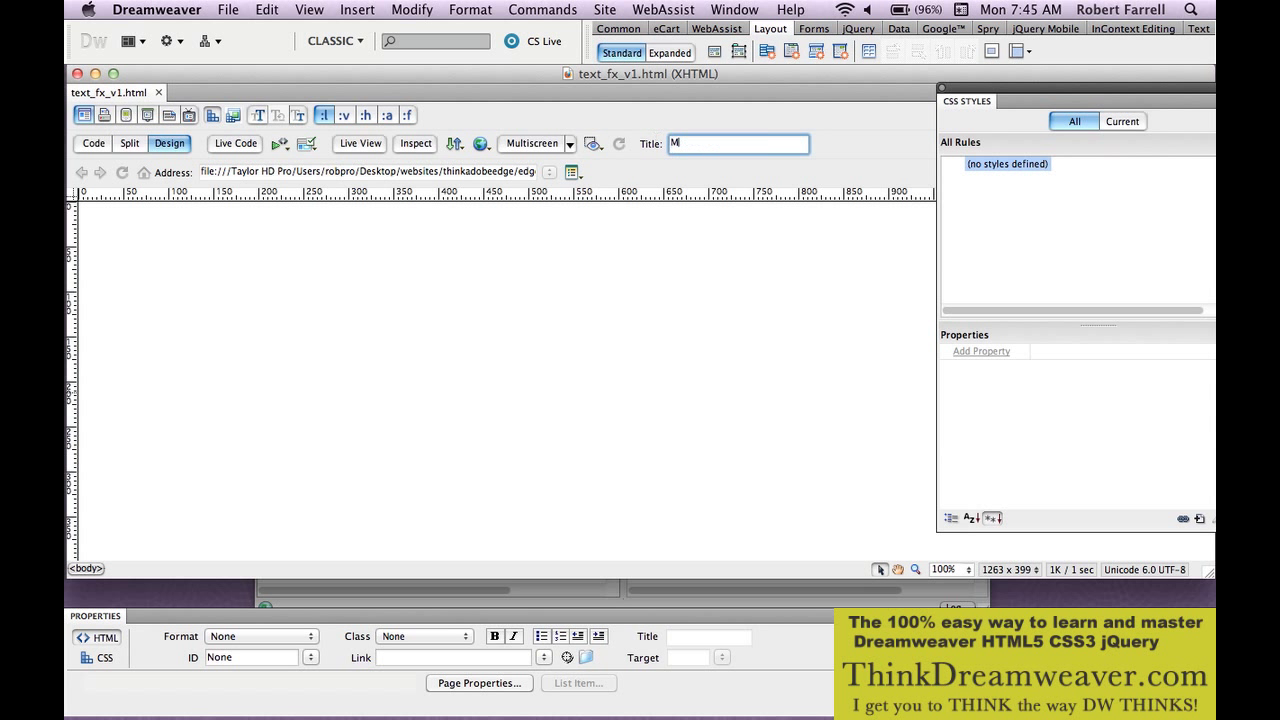
type("y text fx")
left_click(684, 255)
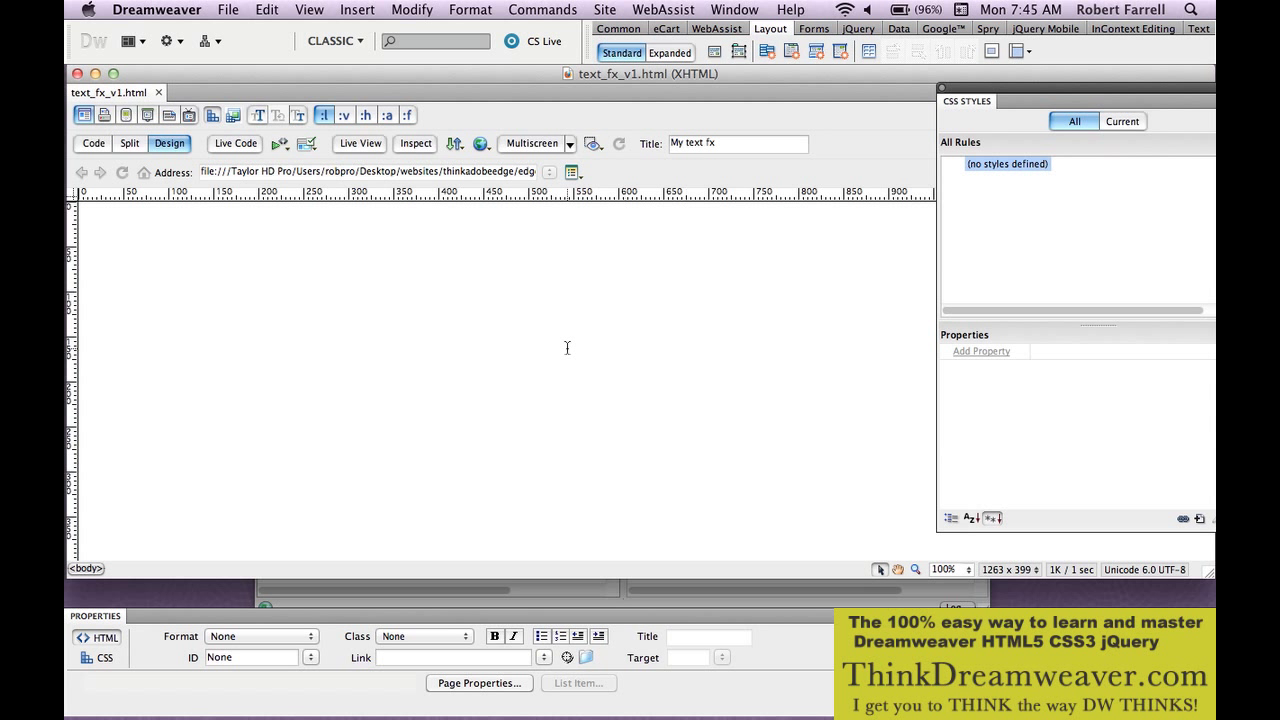
- Create a compound CSS rule for the body element, defined in this document only
left_click(86, 569)
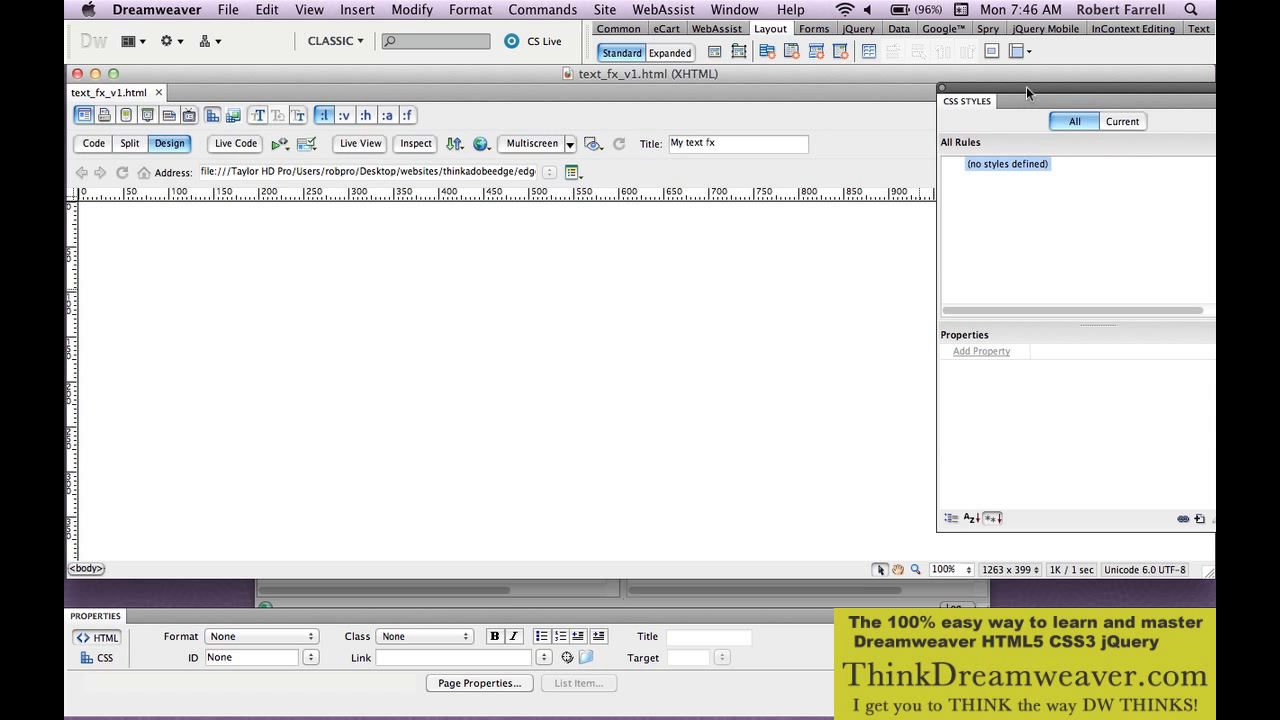
left_click_drag(1026, 86, 942, 96)
left_click(1118, 528)
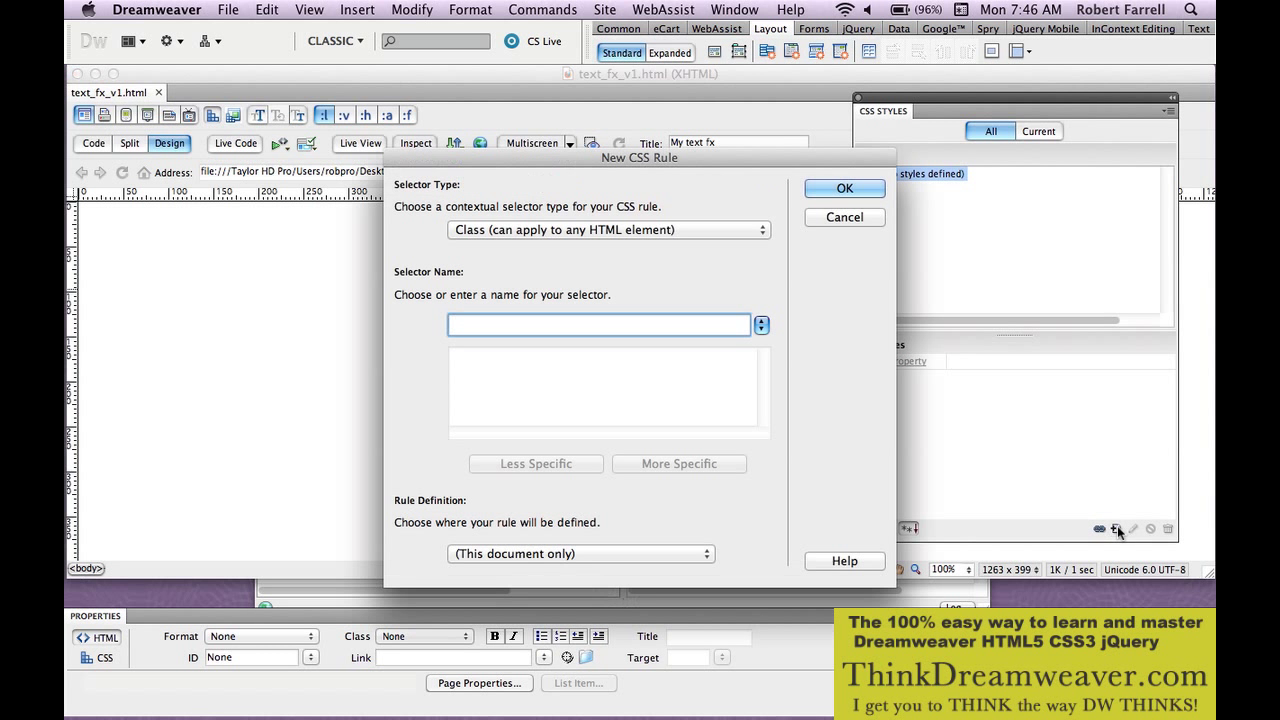
left_click(700, 230)
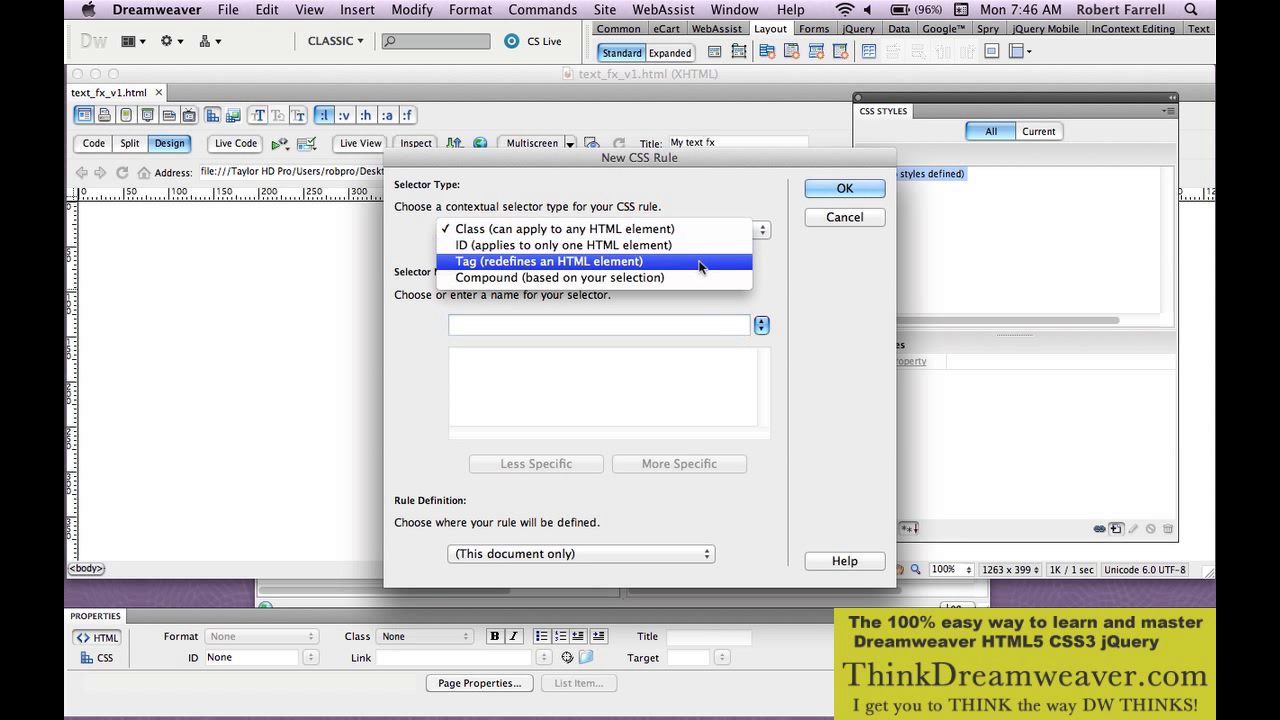
left_click(702, 280)
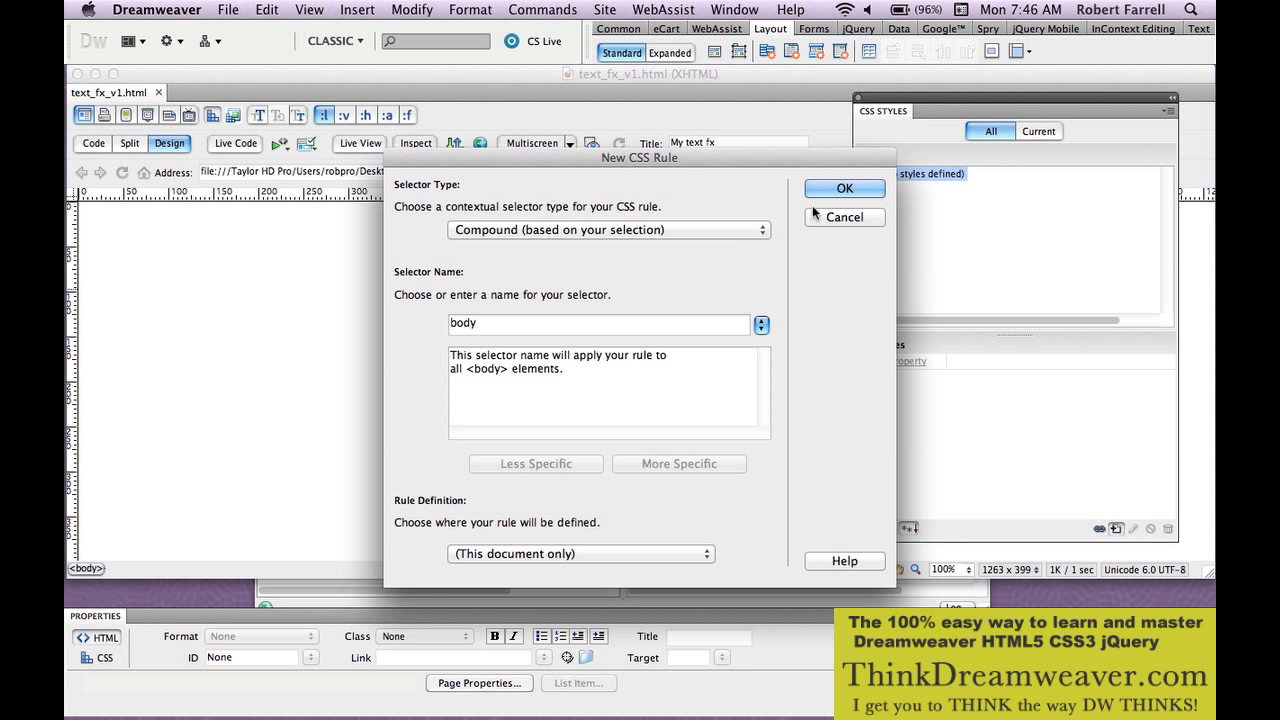
key("Return")
- Give the body rule a font size of 44 px and the Verdana, Geneva, sans-serif font family
left_click(611, 284)
type("44")
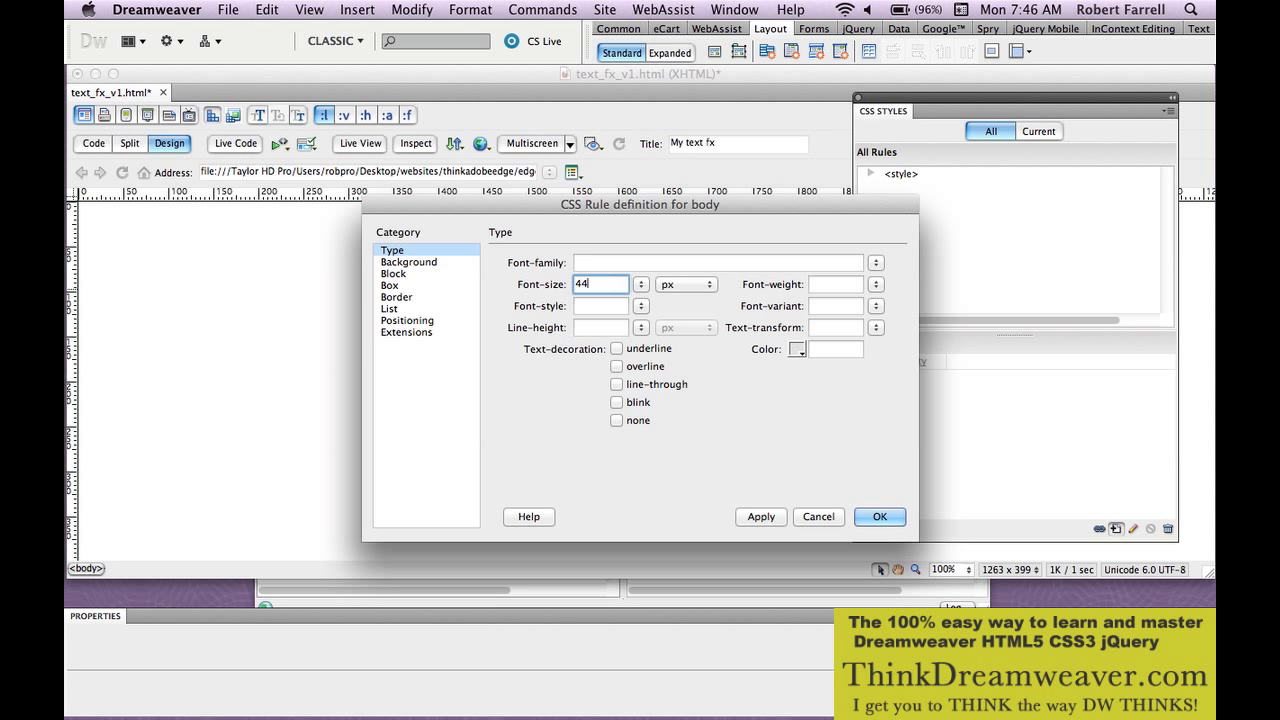
left_click(879, 261)
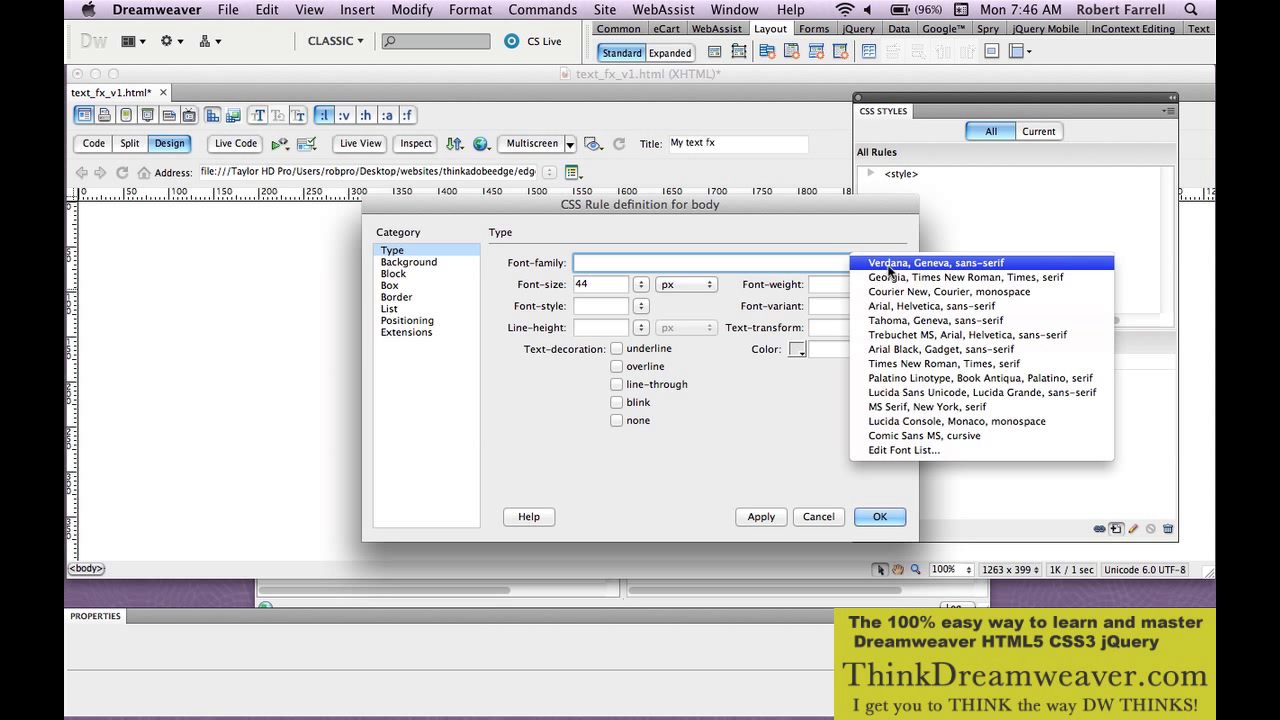
left_click(890, 263)
left_click(893, 517)
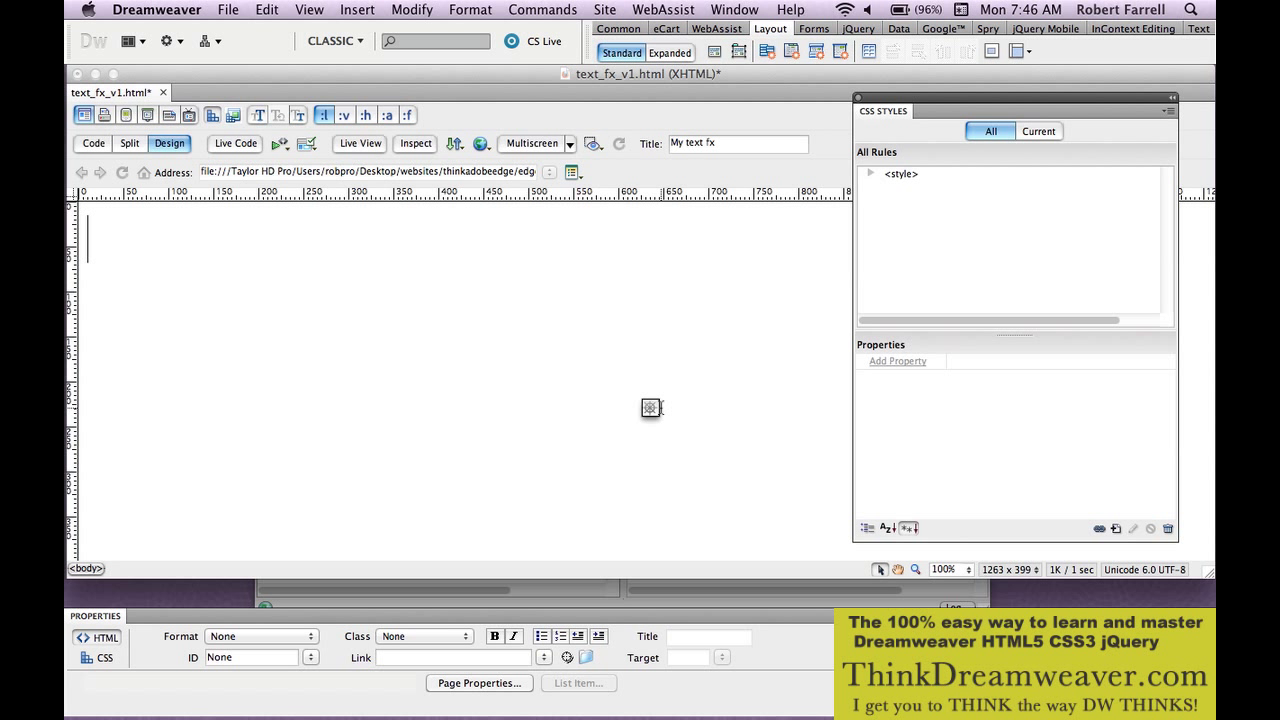
- Enter "Think", "Adobe" and "Edge" as three separate paragraphs on the page and save it
type("Think")
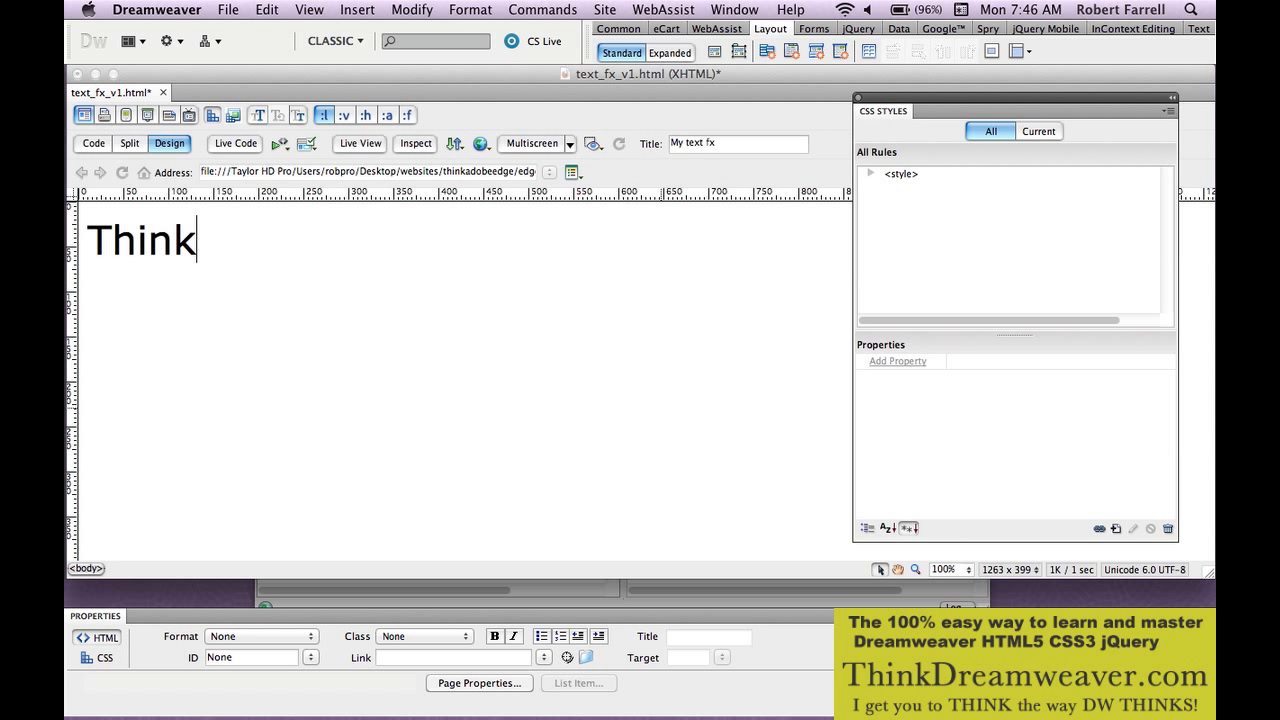
key("Return")
type("Adobe")
key("Return")
type("Edge")
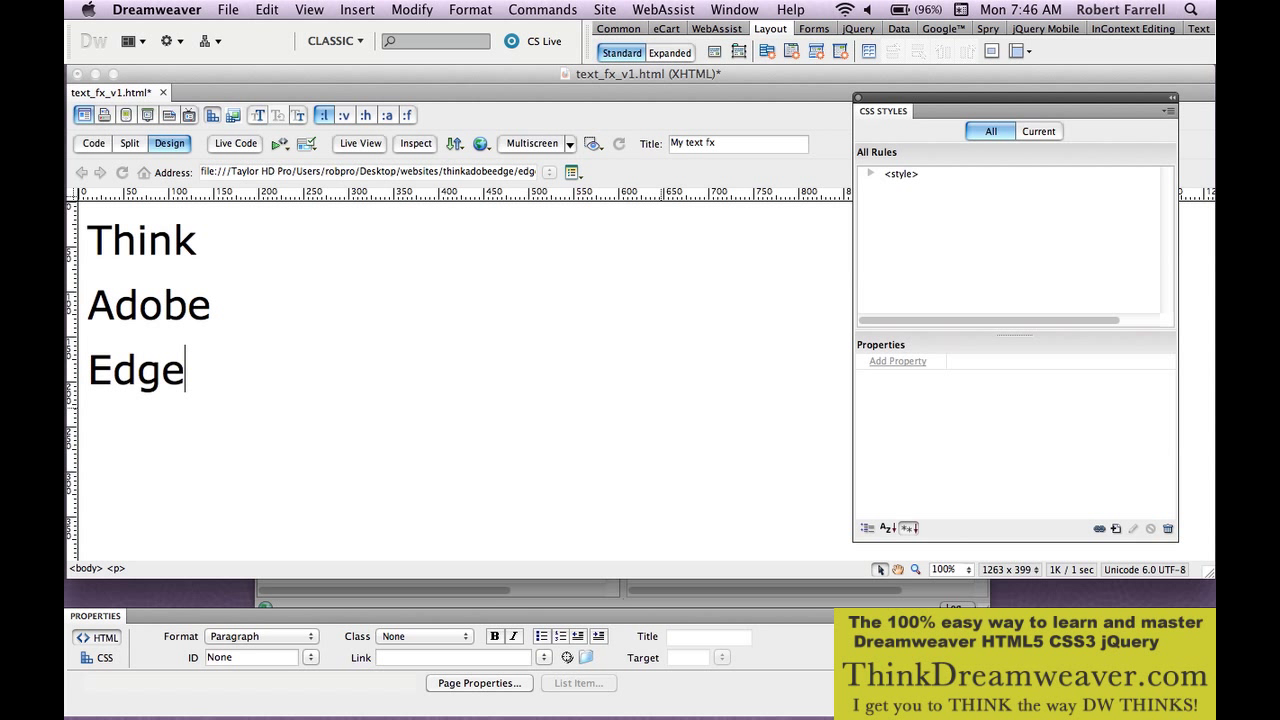
key("ctrl+s")
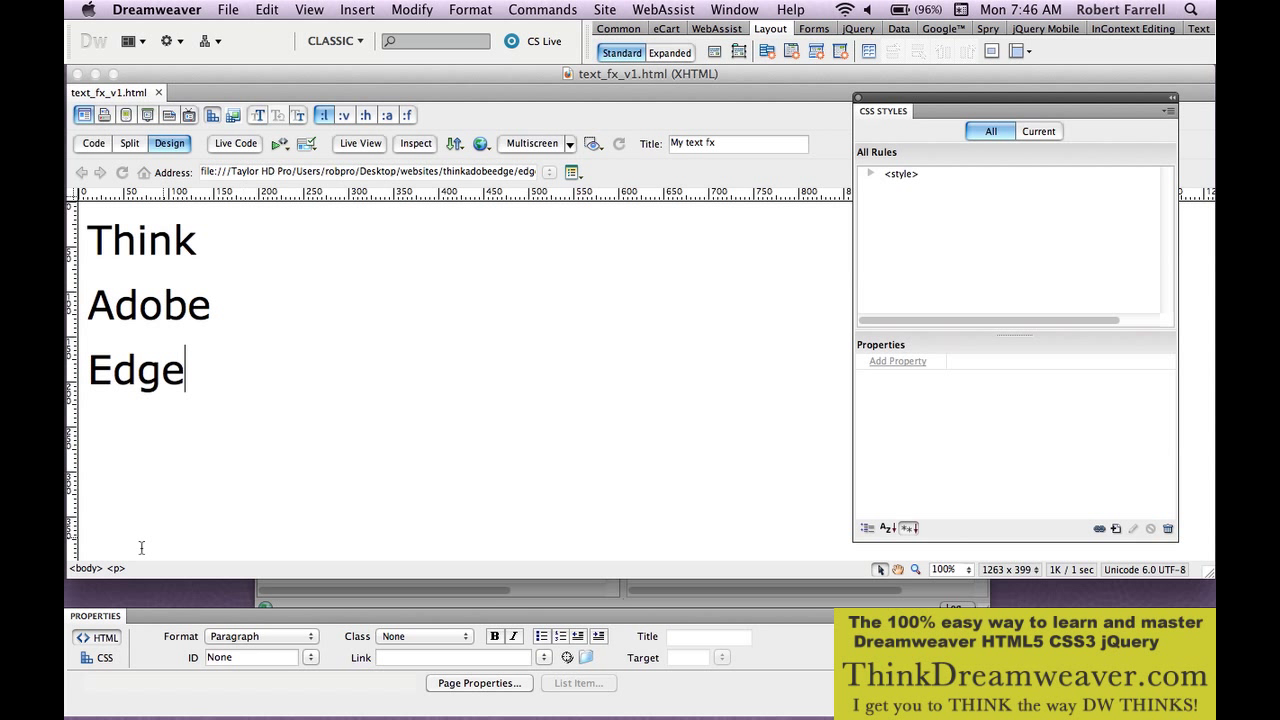
- Wrap all the body content in a div tag with the ID "wrapper"
left_click(86, 568)
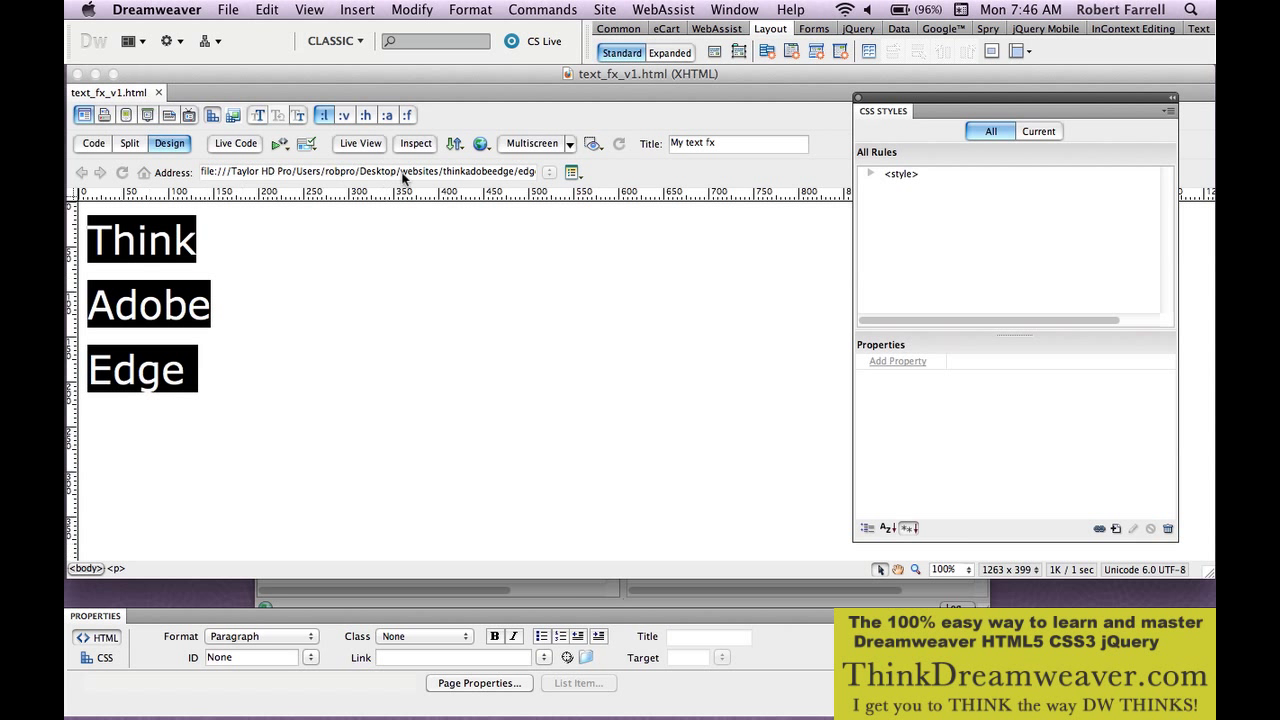
left_click(716, 52)
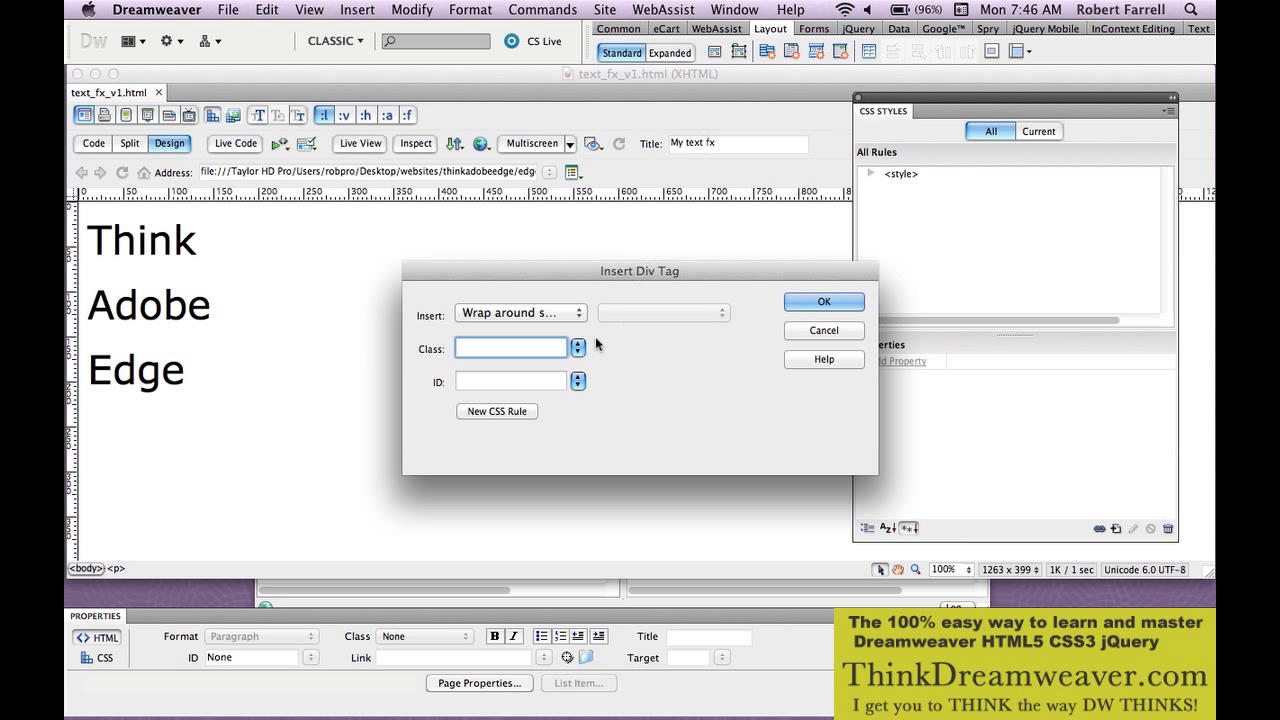
left_click(554, 380)
type("wr")
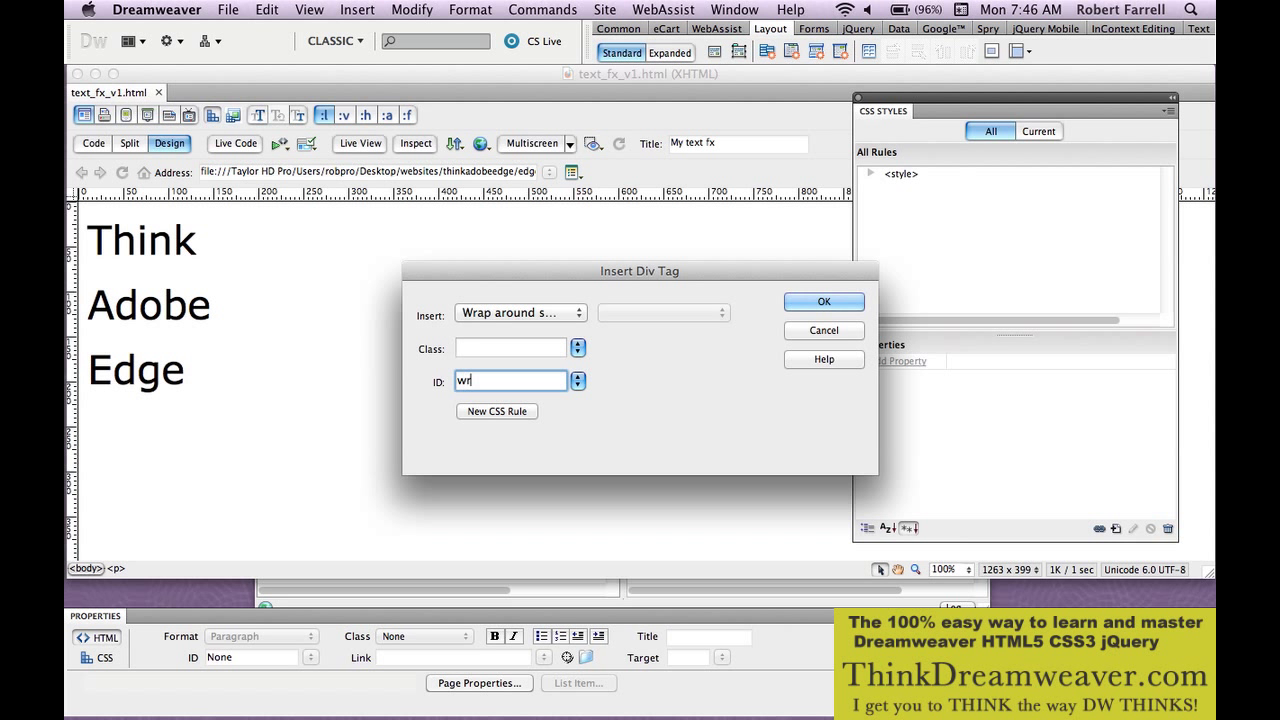
type("apper")
key("Return")
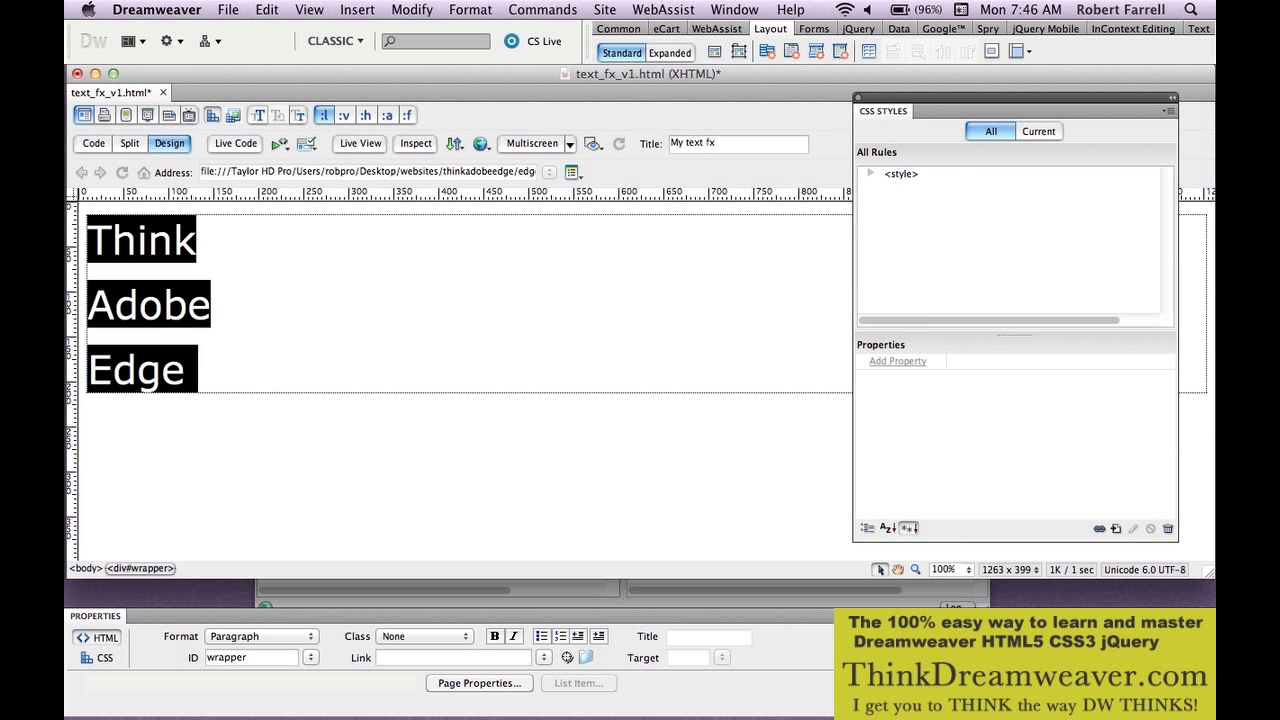
- Create an ID rule for #wrapper in this document and set its box width to 600 px
left_click(1117, 529)
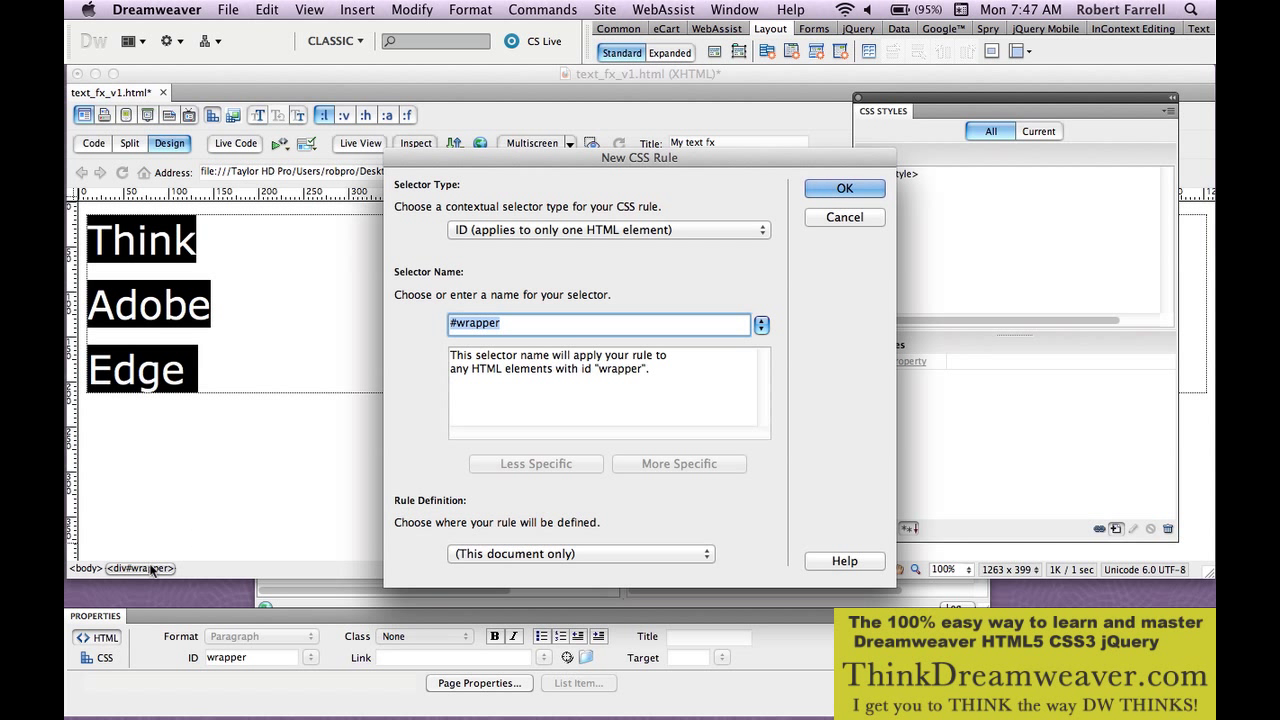
left_click(845, 187)
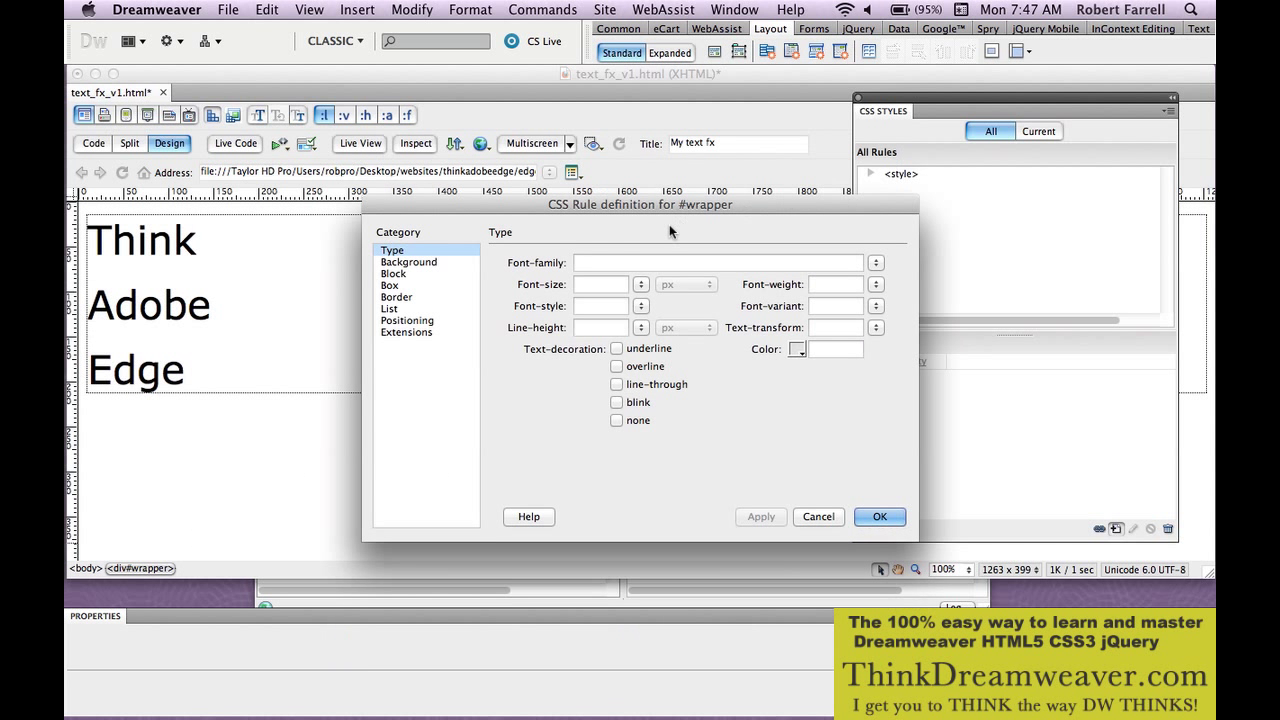
left_click(417, 284)
left_click(591, 273)
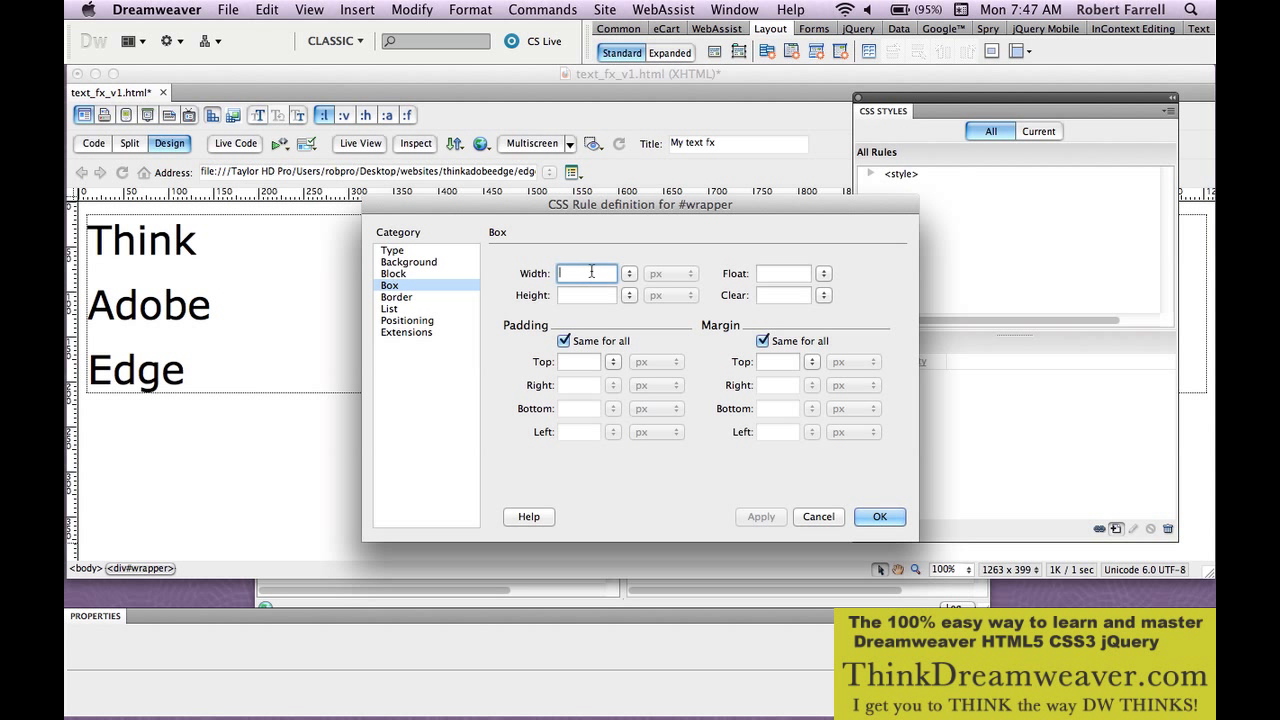
type("600")
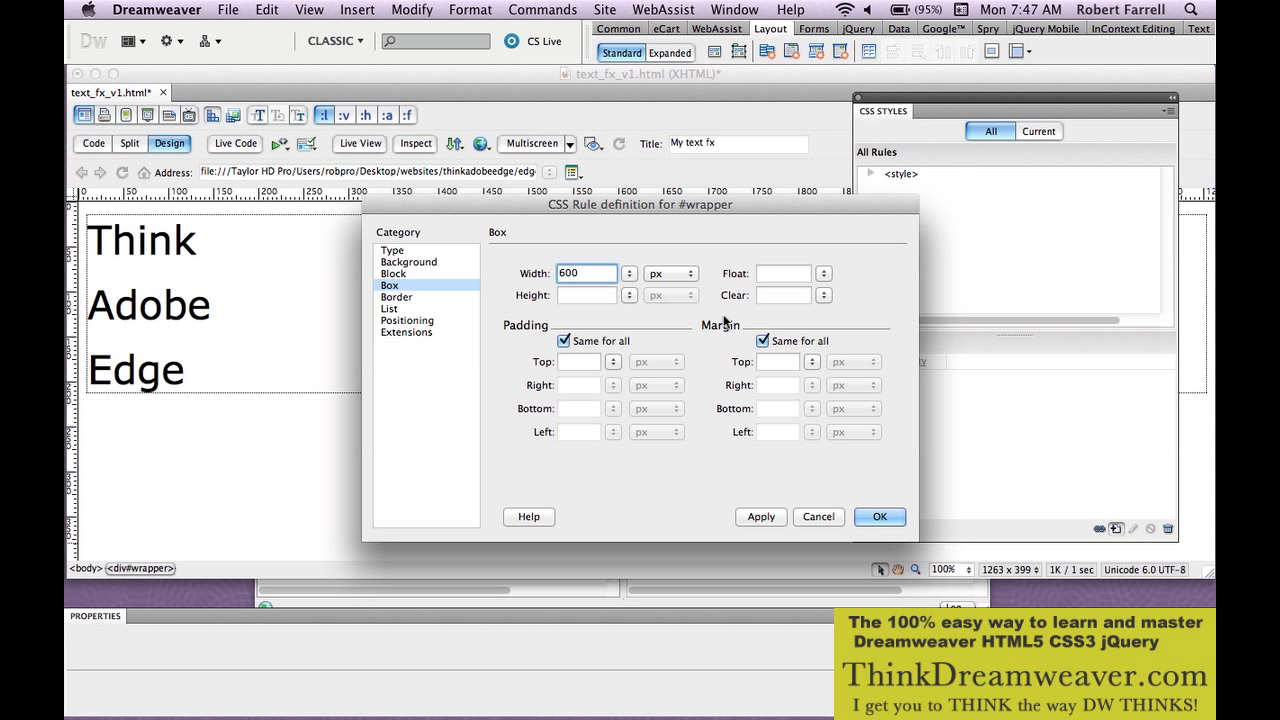
- Give #wrapper separate margins of 18 px top and auto right and left, apply the rule and save the page
left_click(762, 341)
left_click(776, 362)
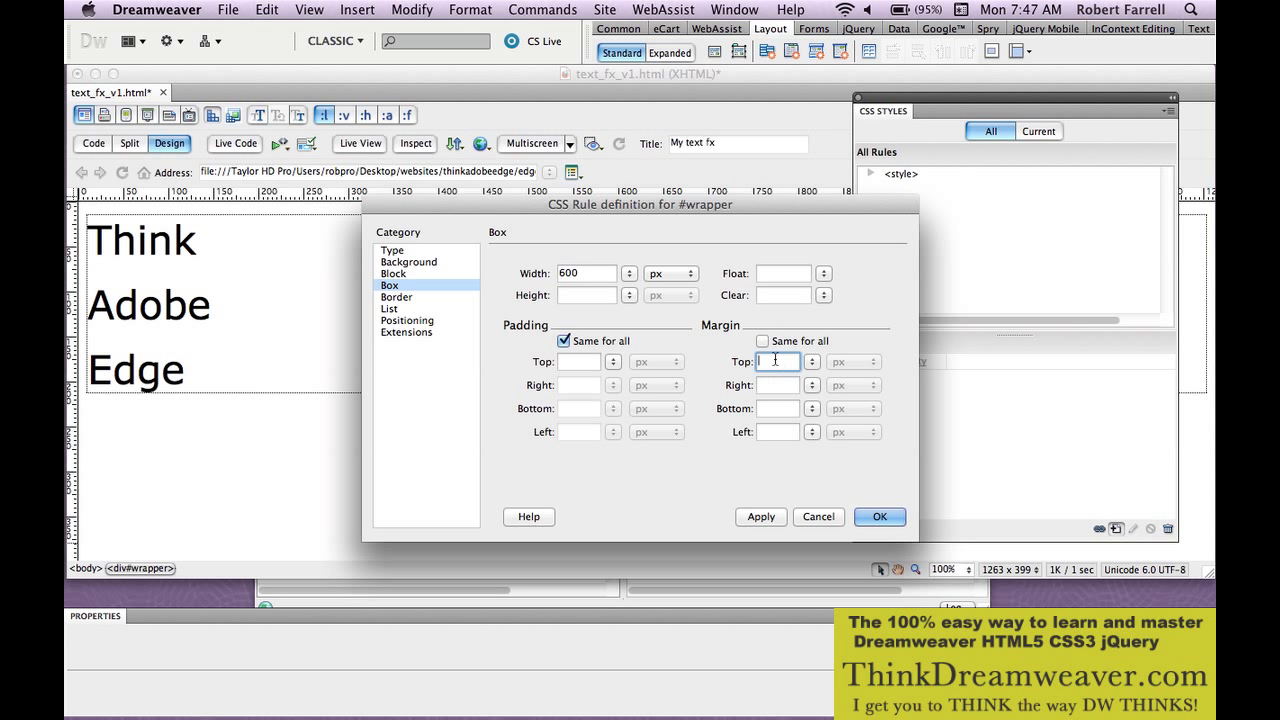
type("18")
left_click(813, 386)
left_click(820, 390)
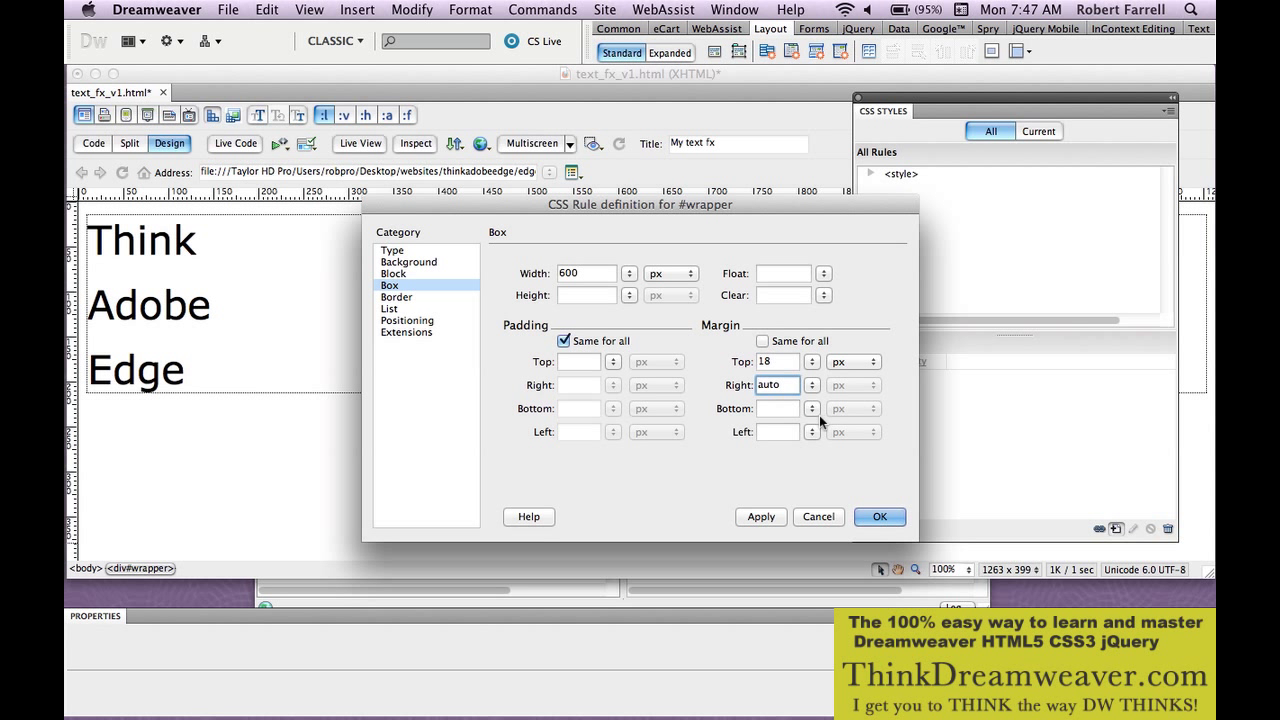
left_click(812, 431)
left_click(822, 503)
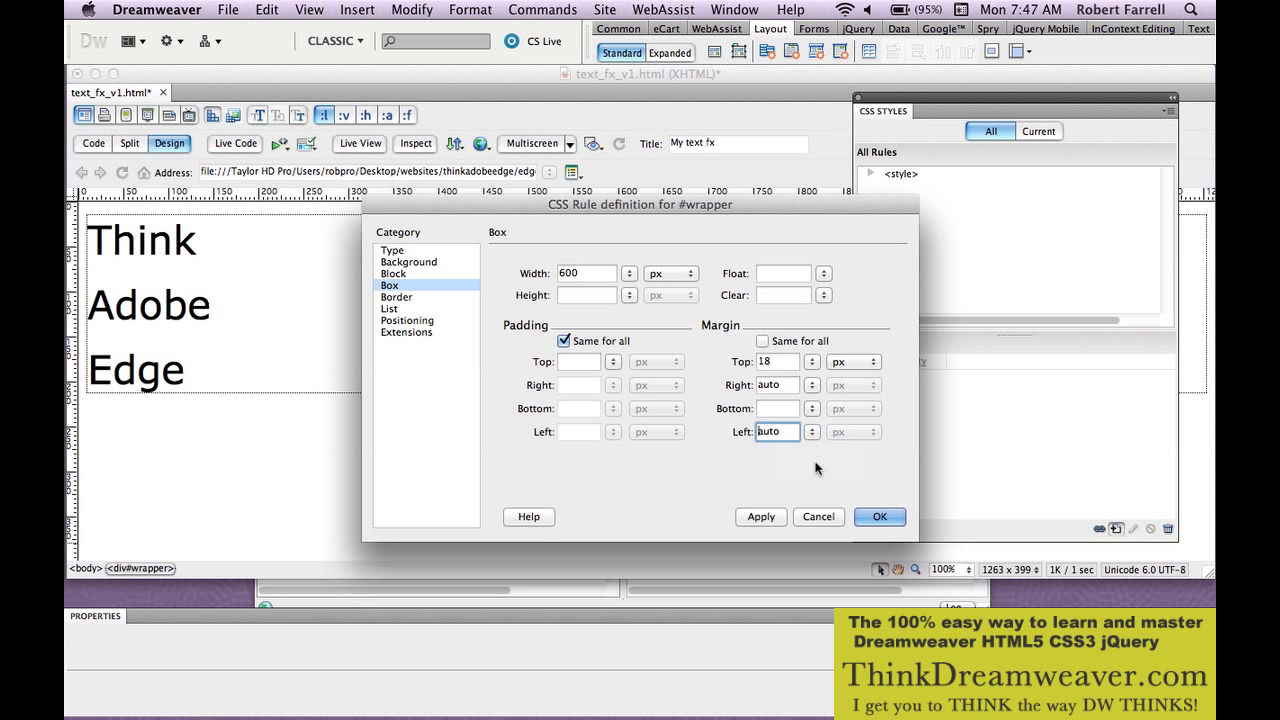
left_click(781, 516)
left_click(874, 516)
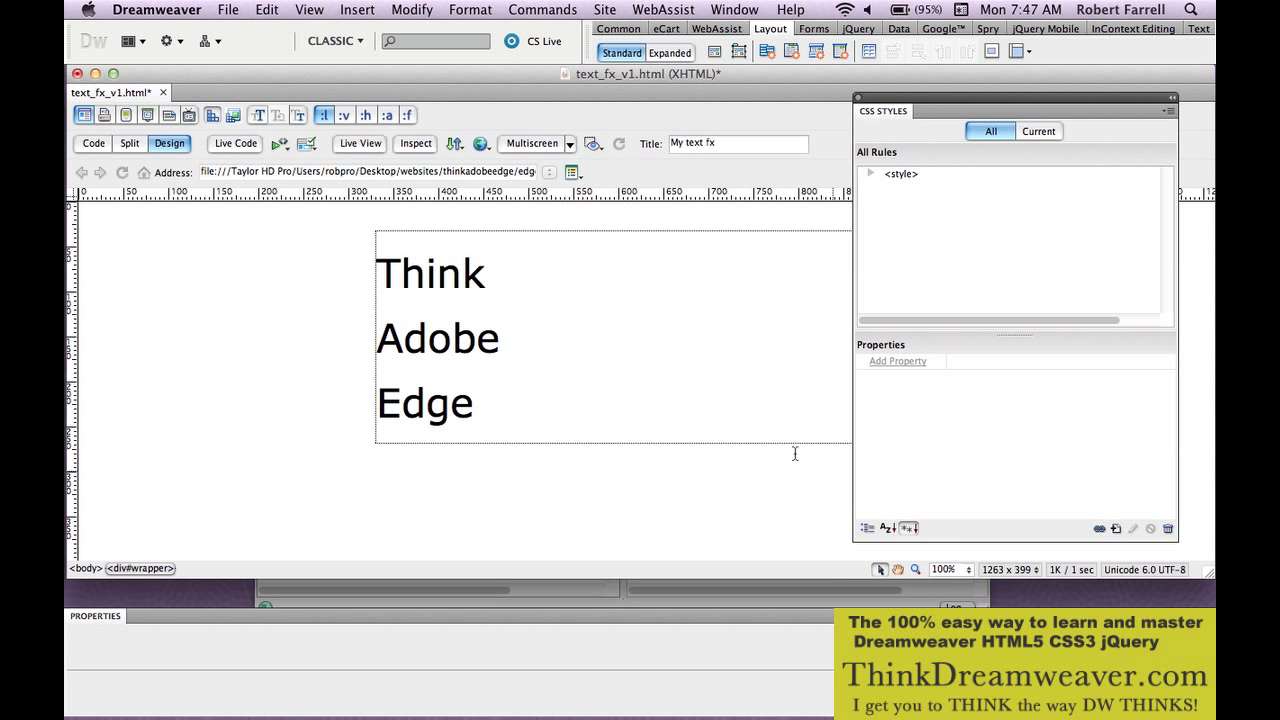
left_click(667, 378)
key("super+s")
- Reopen the #wrapper rule from the document's styles and set its text color to white (#FFF)
left_click(870, 174)
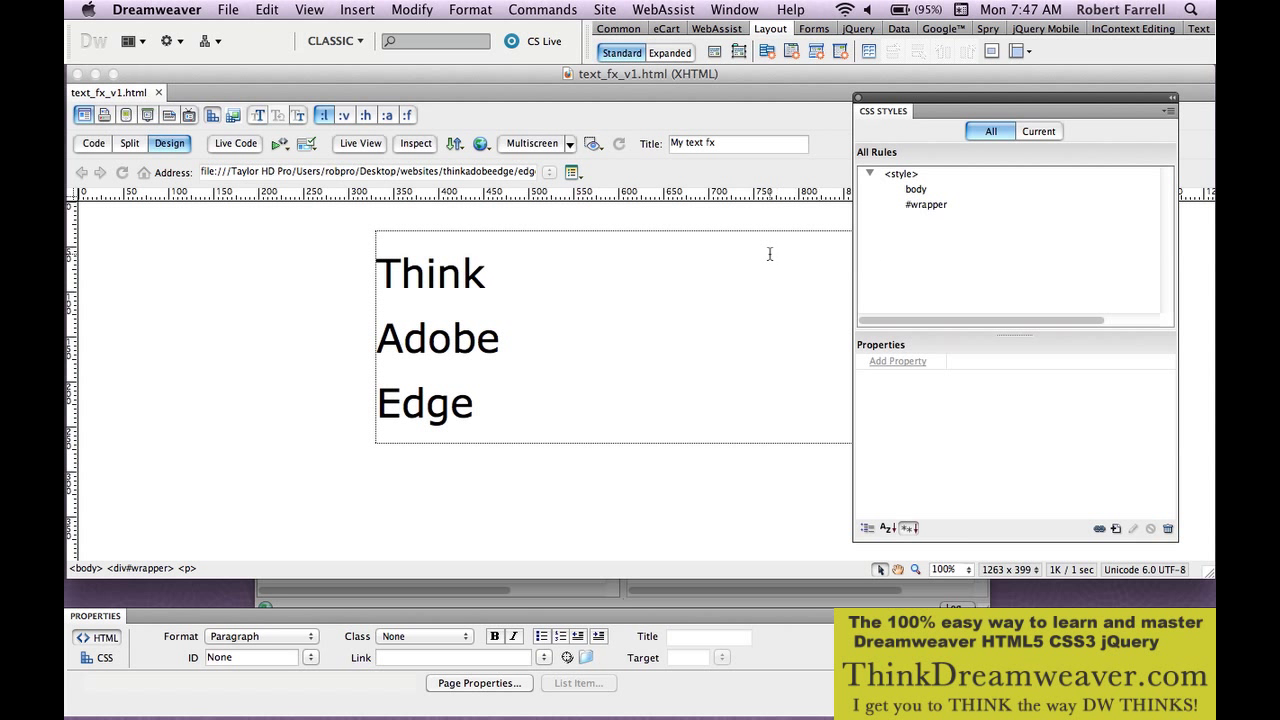
left_click(929, 205)
double_click(914, 212)
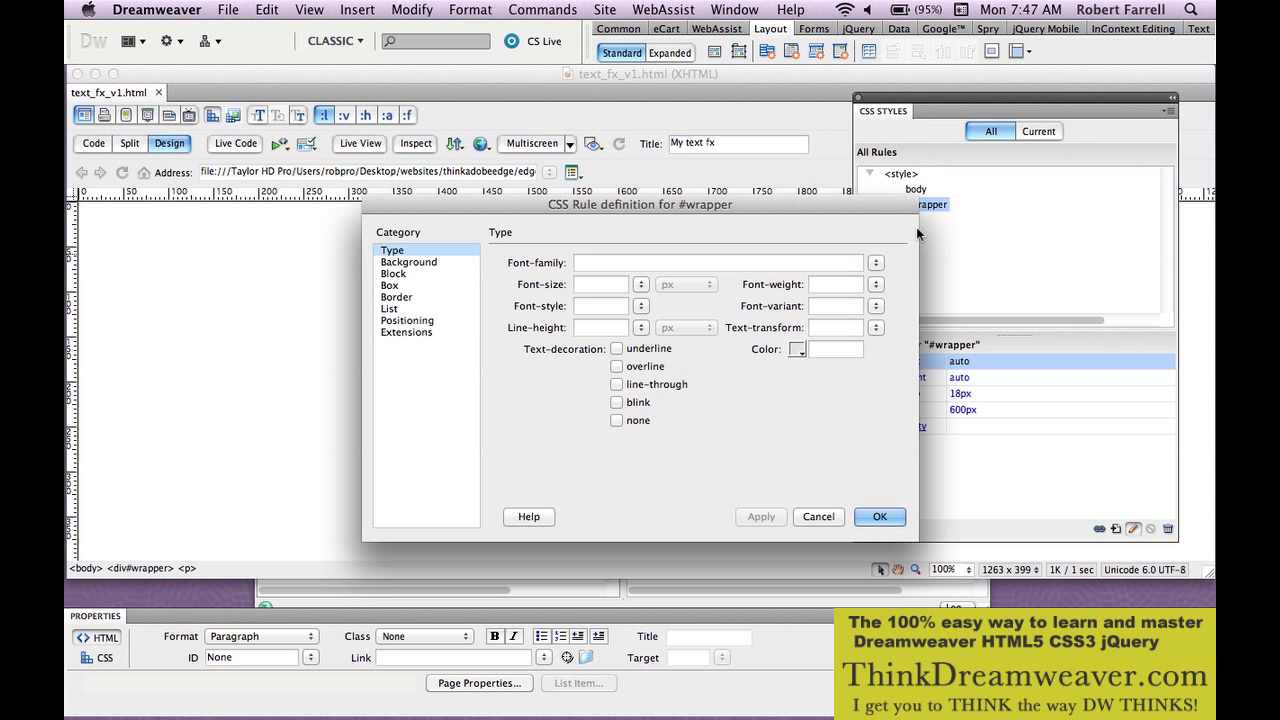
left_click(797, 350)
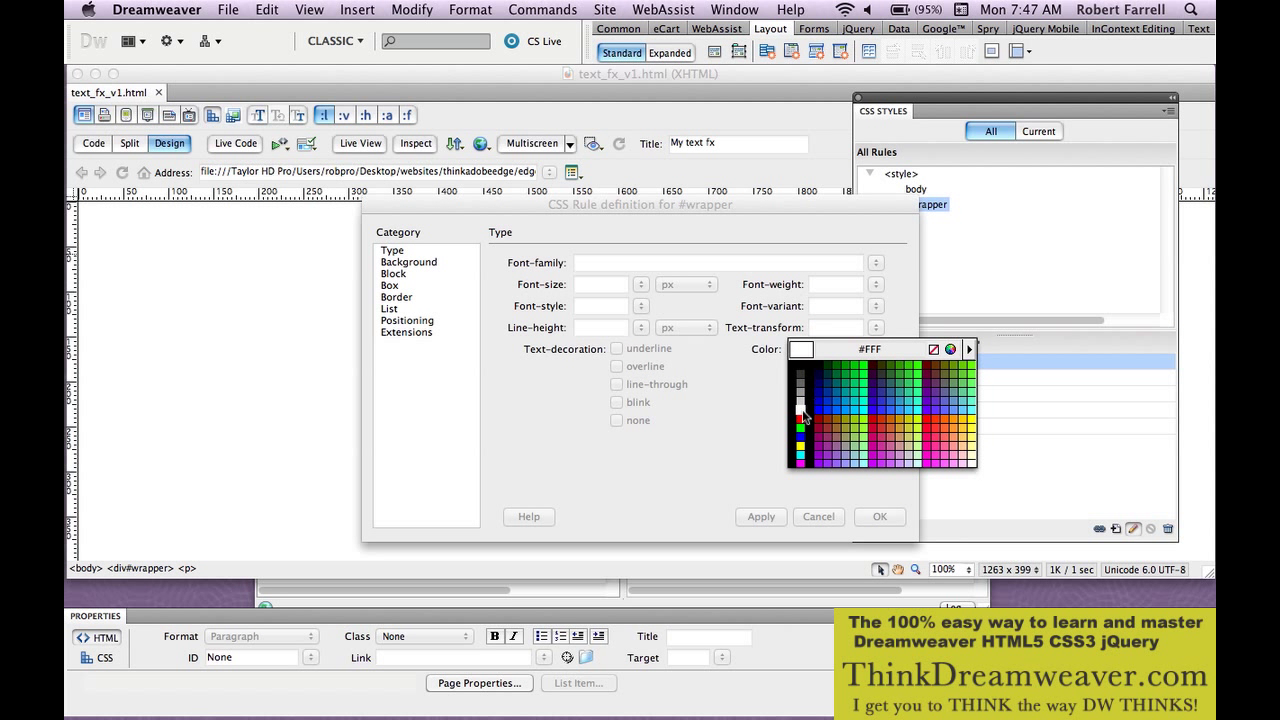
left_click(800, 410)
- Set the #wrapper rule's background color to #69C, confirm the rule and save the page
left_click(432, 263)
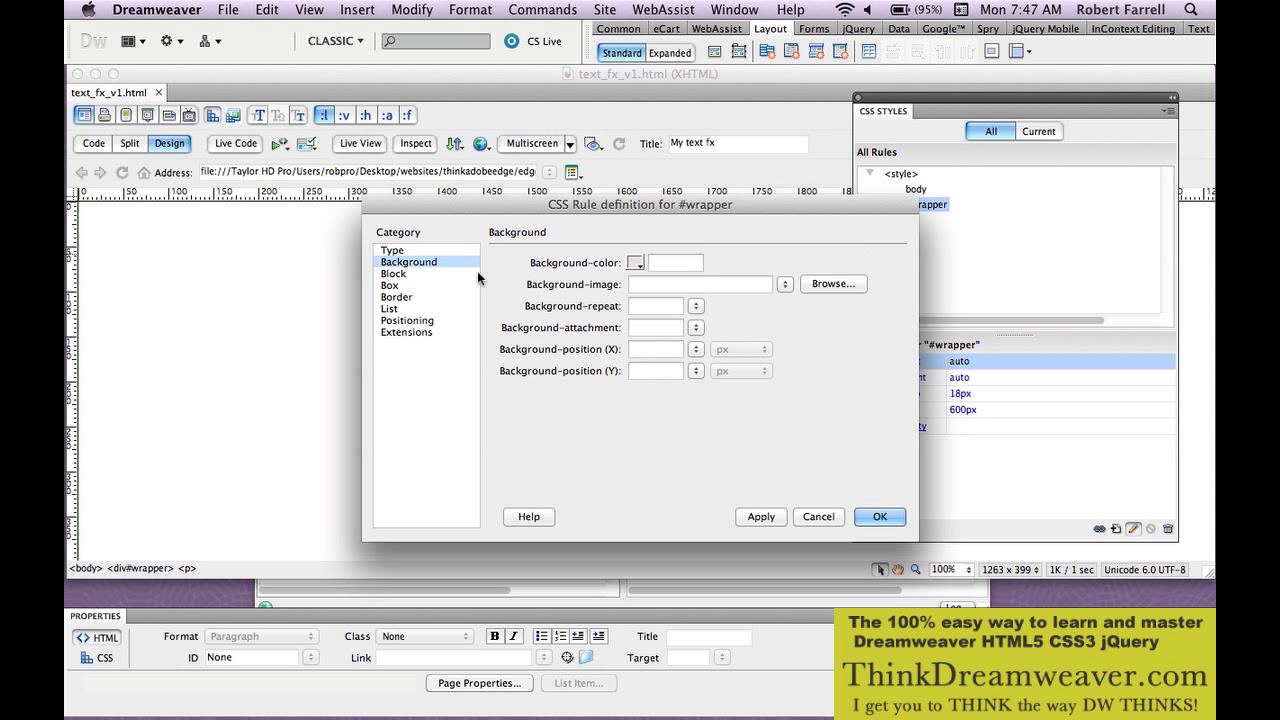
left_click(637, 263)
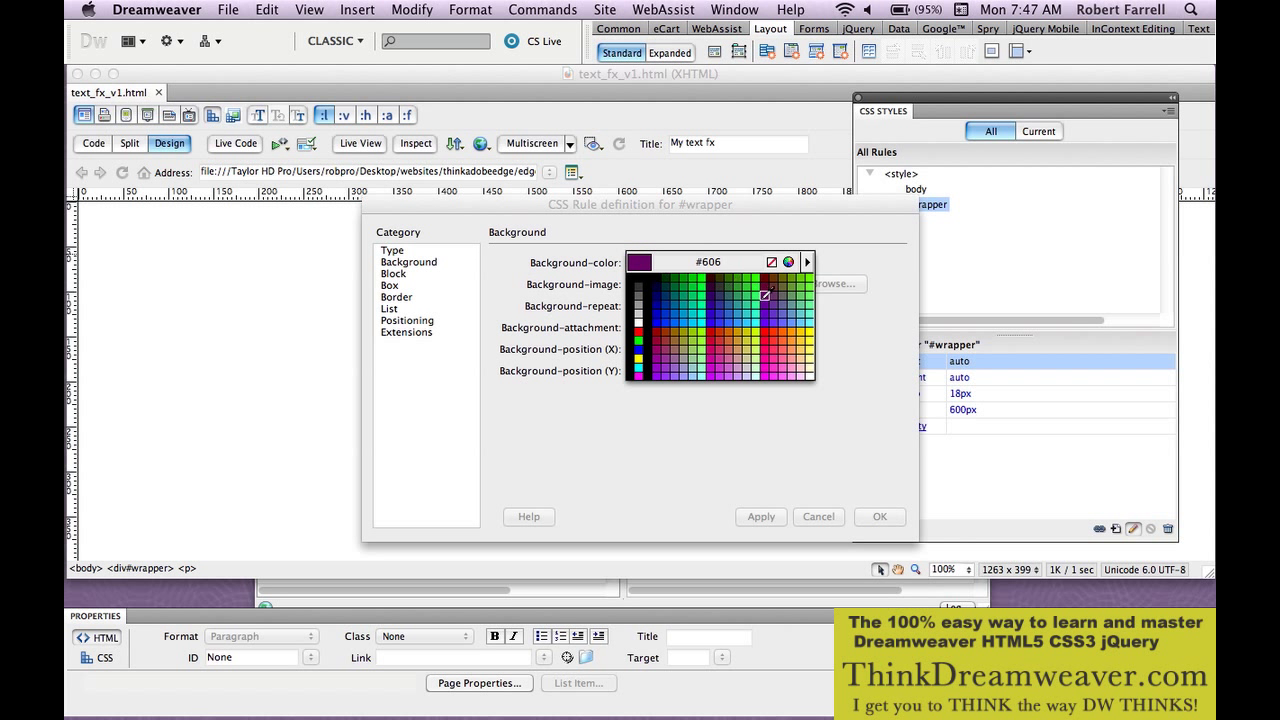
left_click(790, 315)
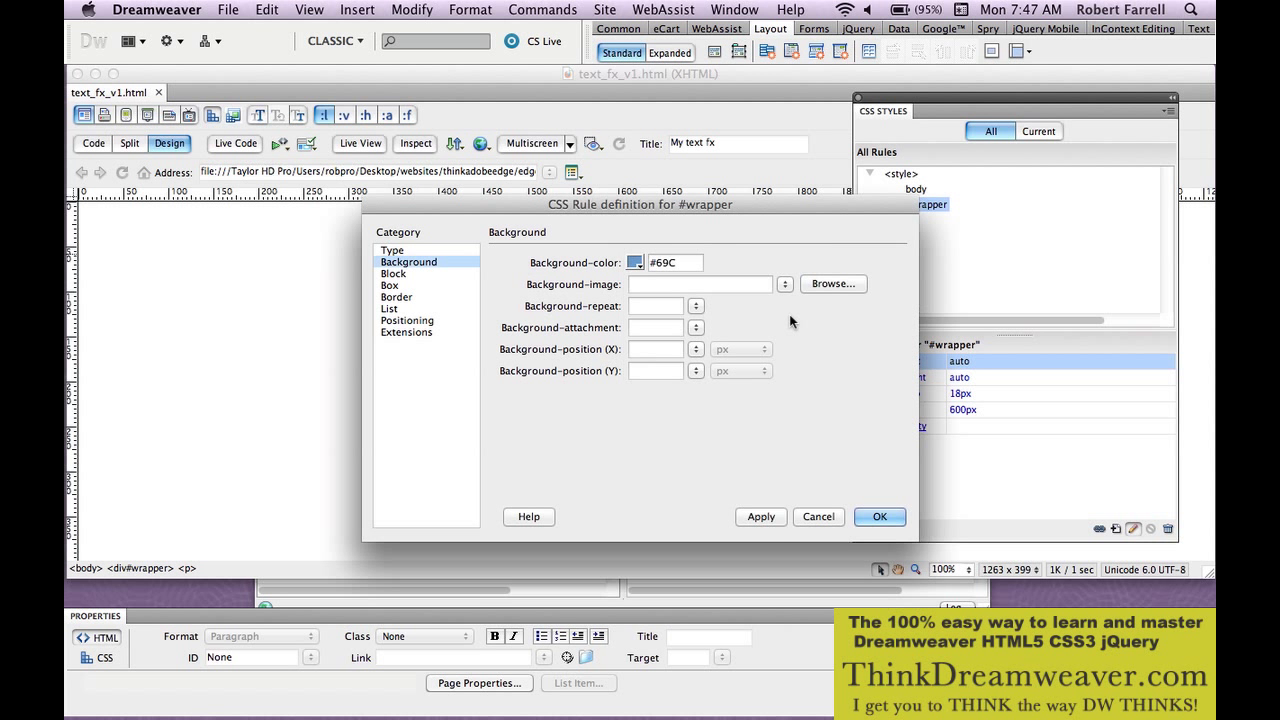
left_click(882, 516)
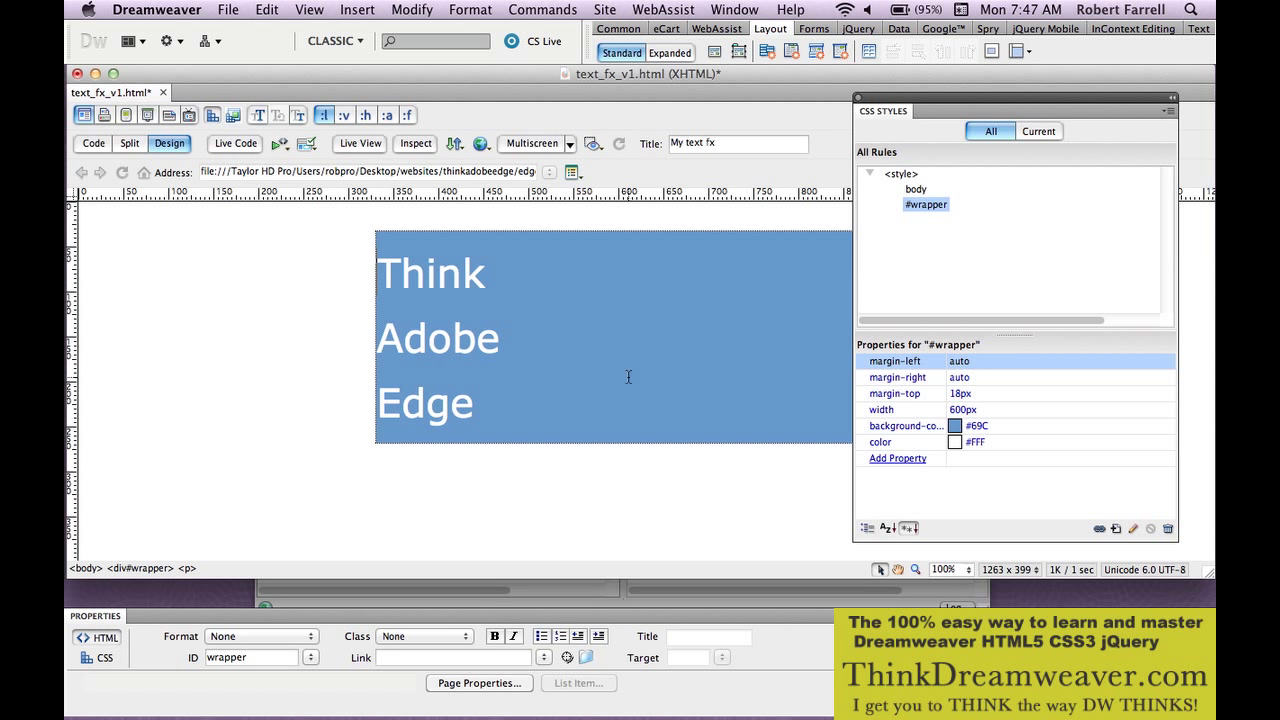
key("super+s")
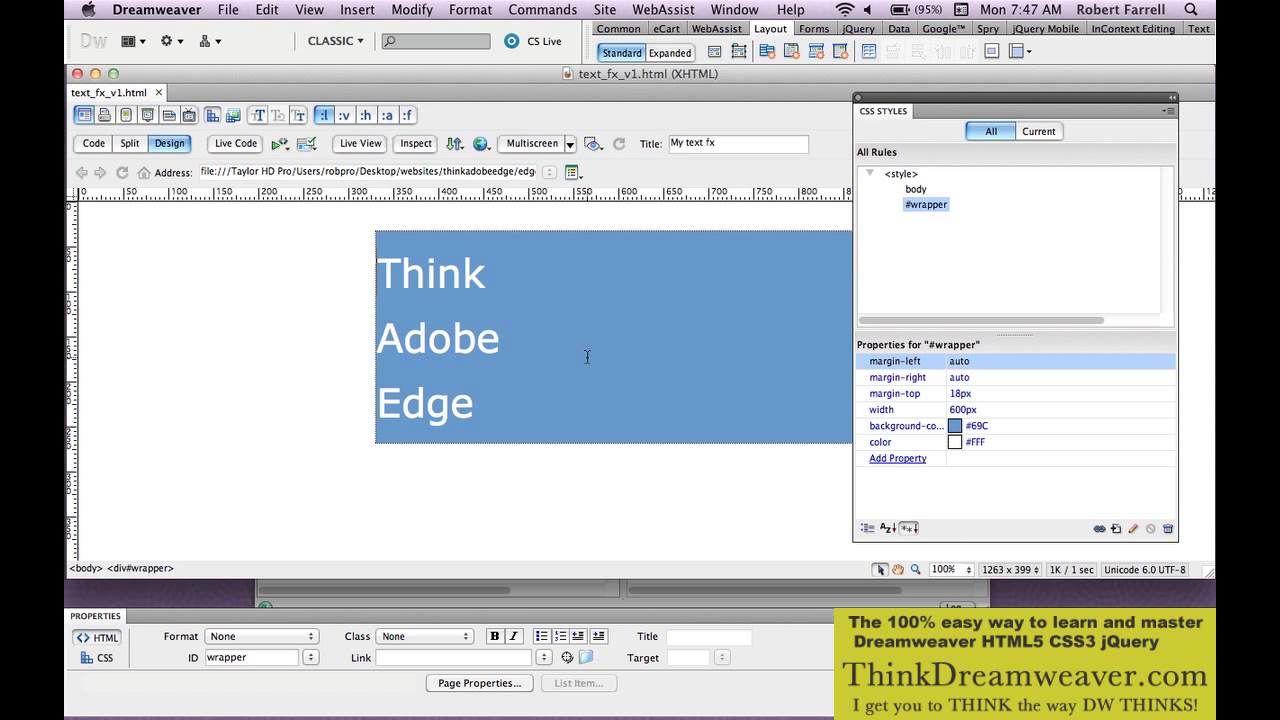
- Reopen the #wrapper rule and give it 10 px padding on all four sides
left_click(588, 357)
left_click(933, 210)
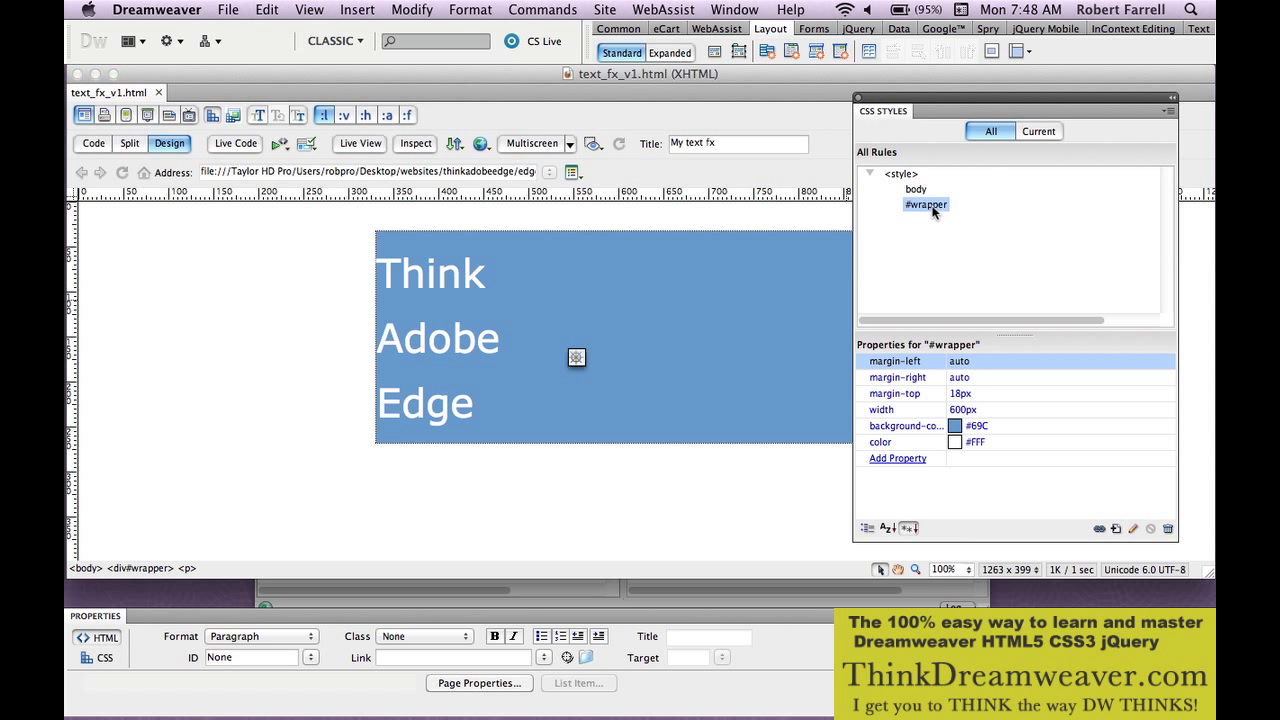
double_click(930, 205)
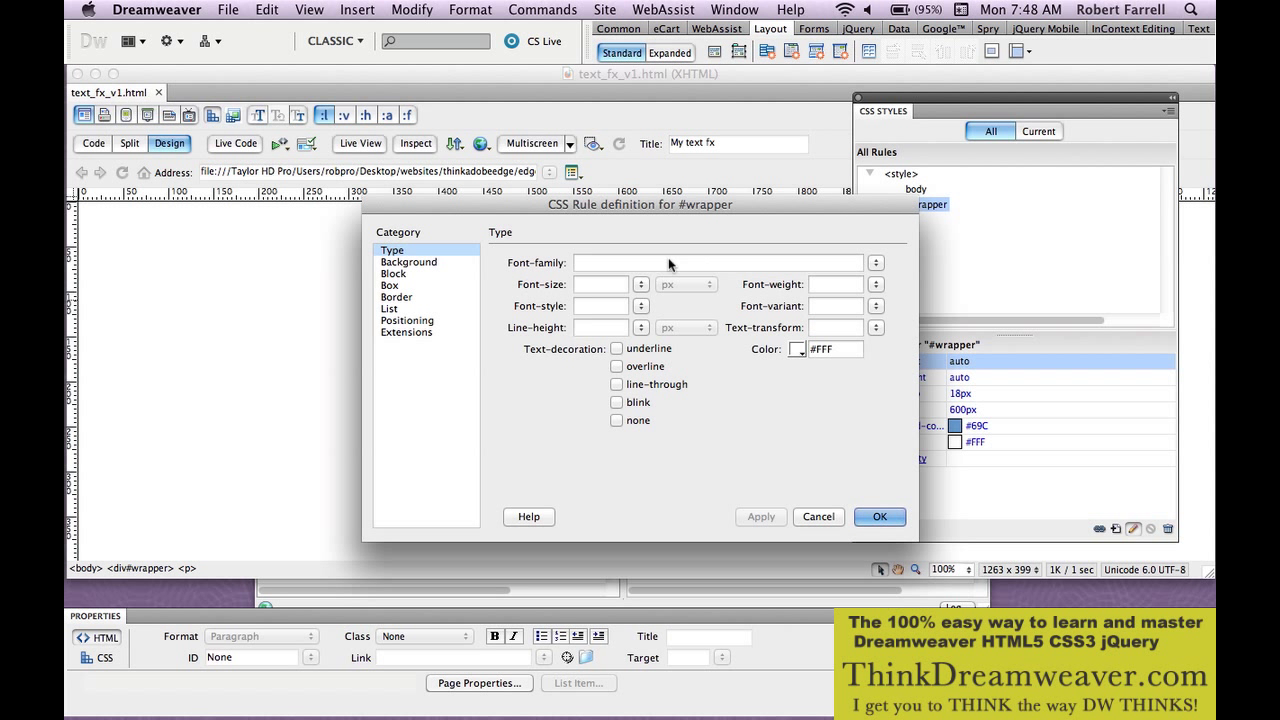
left_click(390, 286)
left_click(572, 362)
type("10")
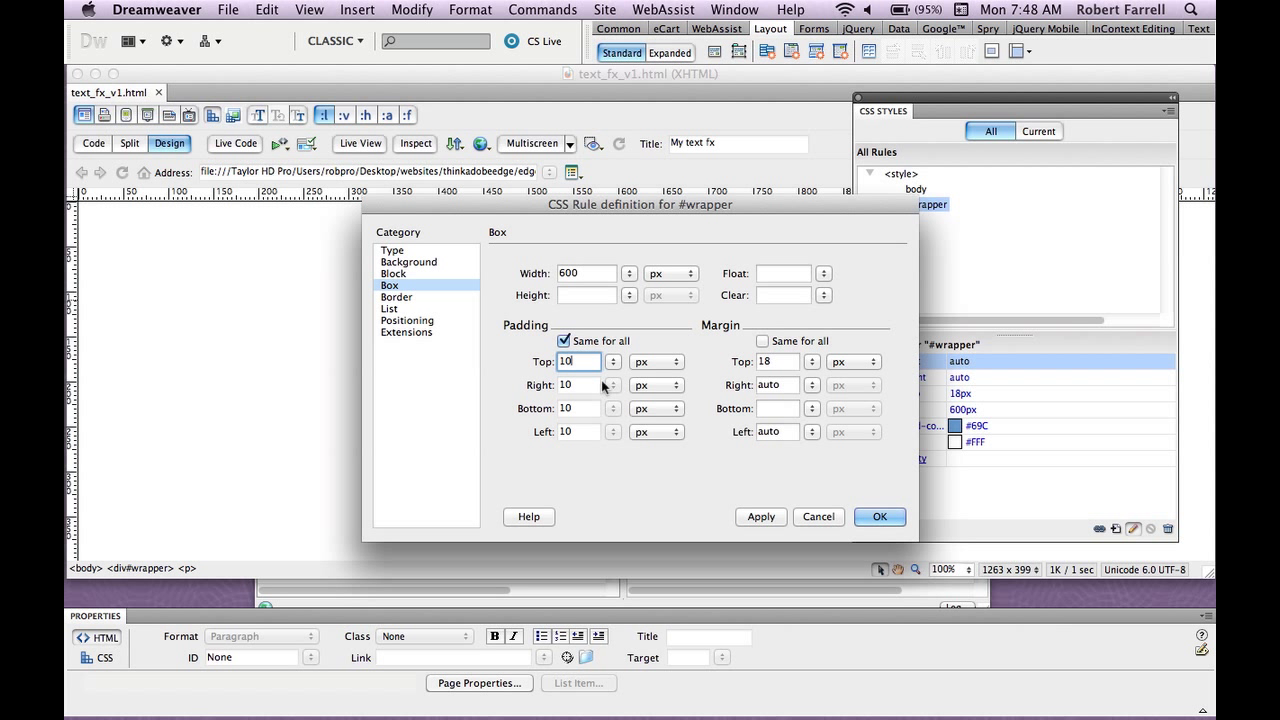
left_click(882, 516)
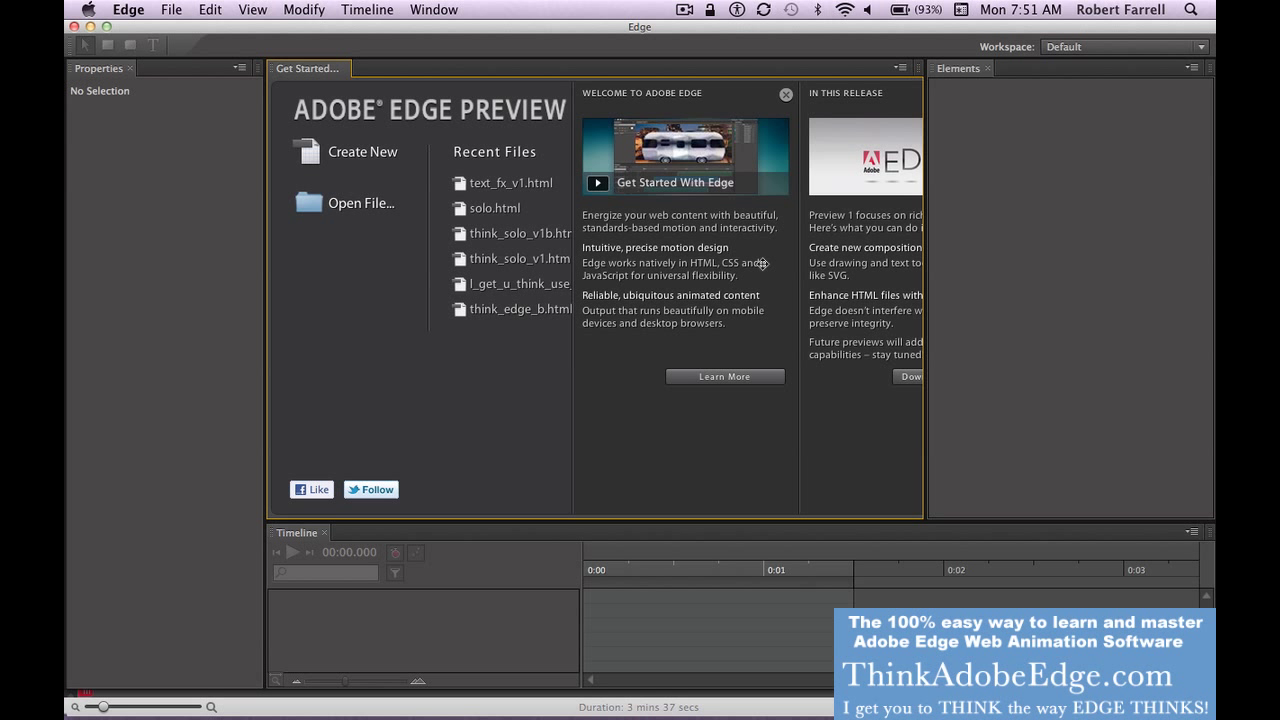
- In Adobe Edge, open text_fx_v1.html from the edge_test folder and save a copy of it as text_fx_v1_start.html
key("super+o")
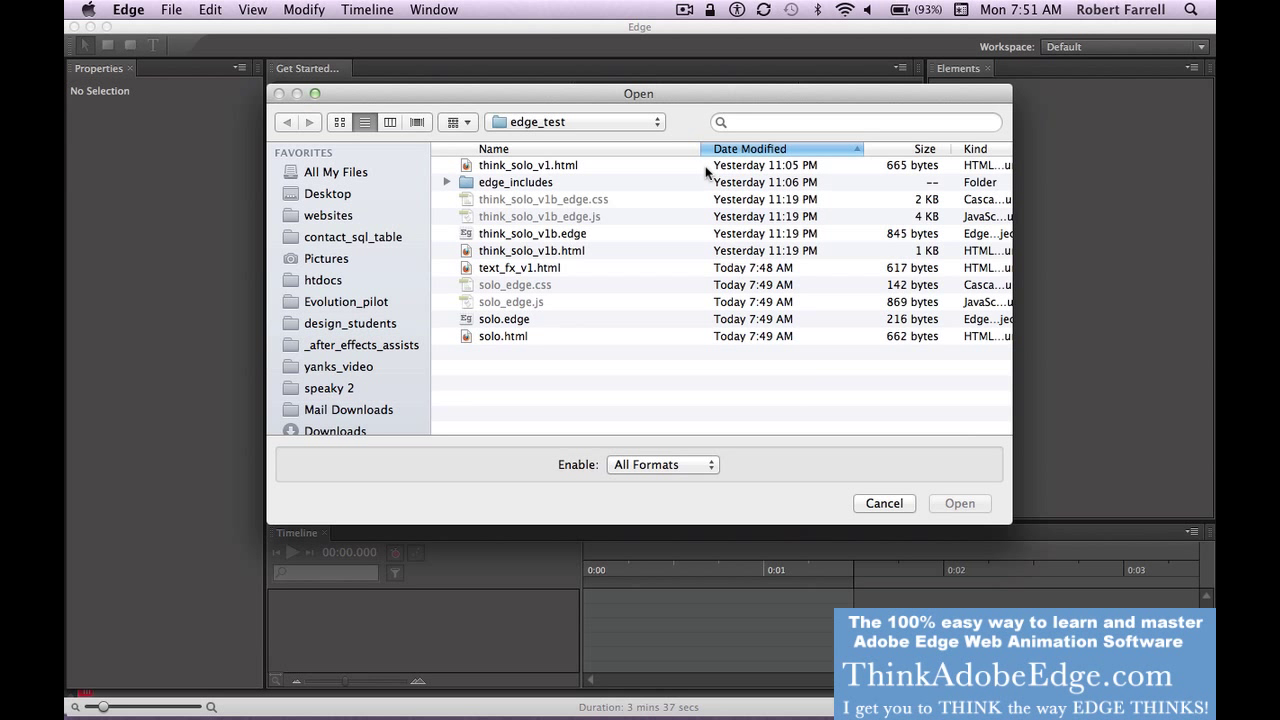
double_click(702, 266)
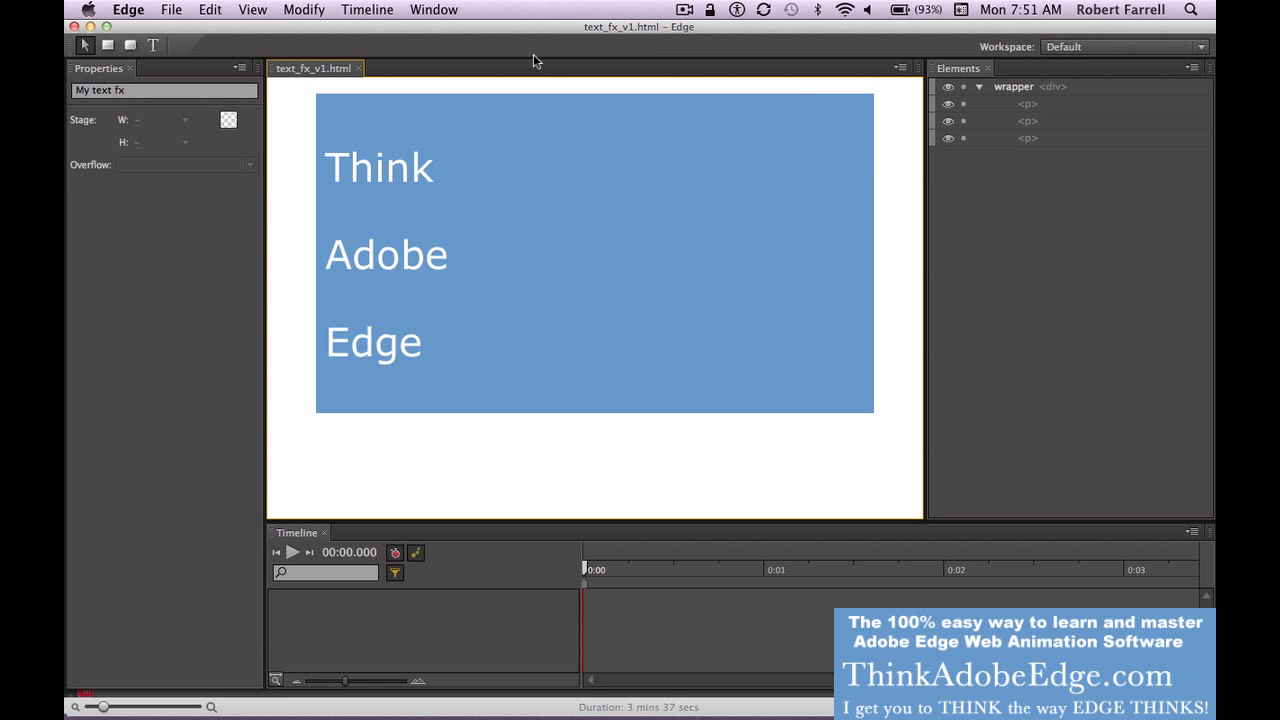
left_click(171, 9)
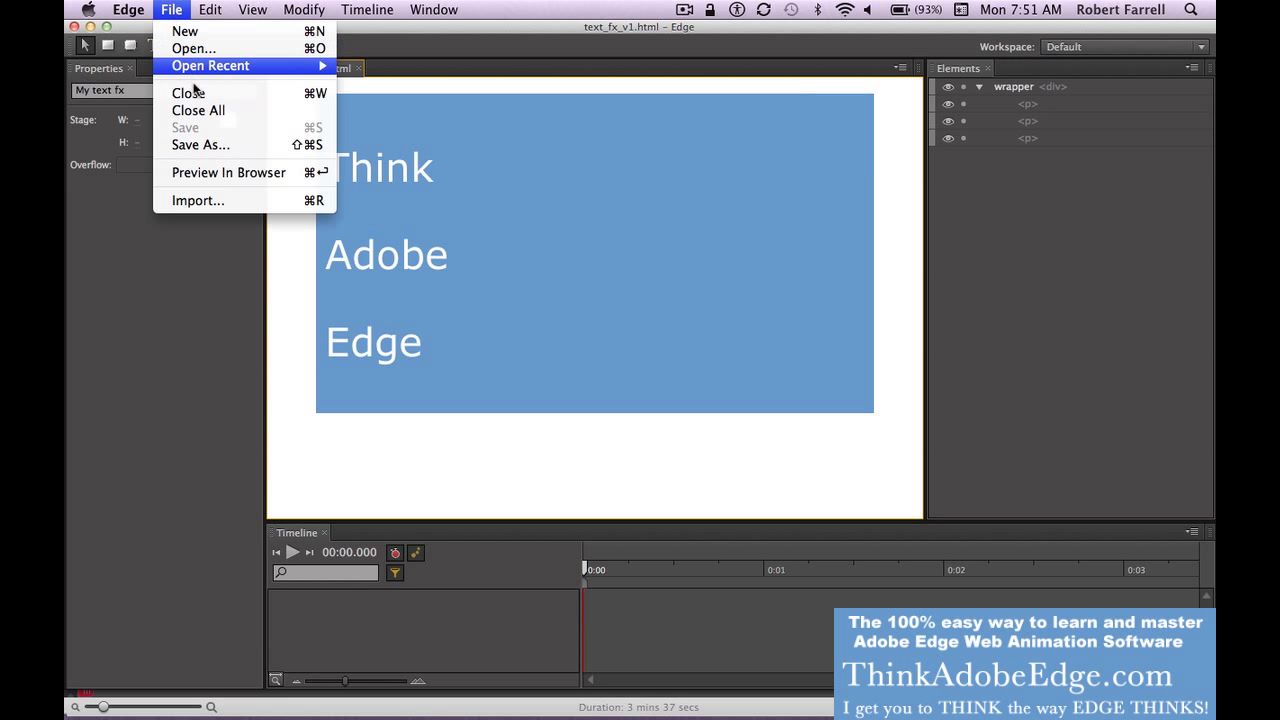
left_click(305, 146)
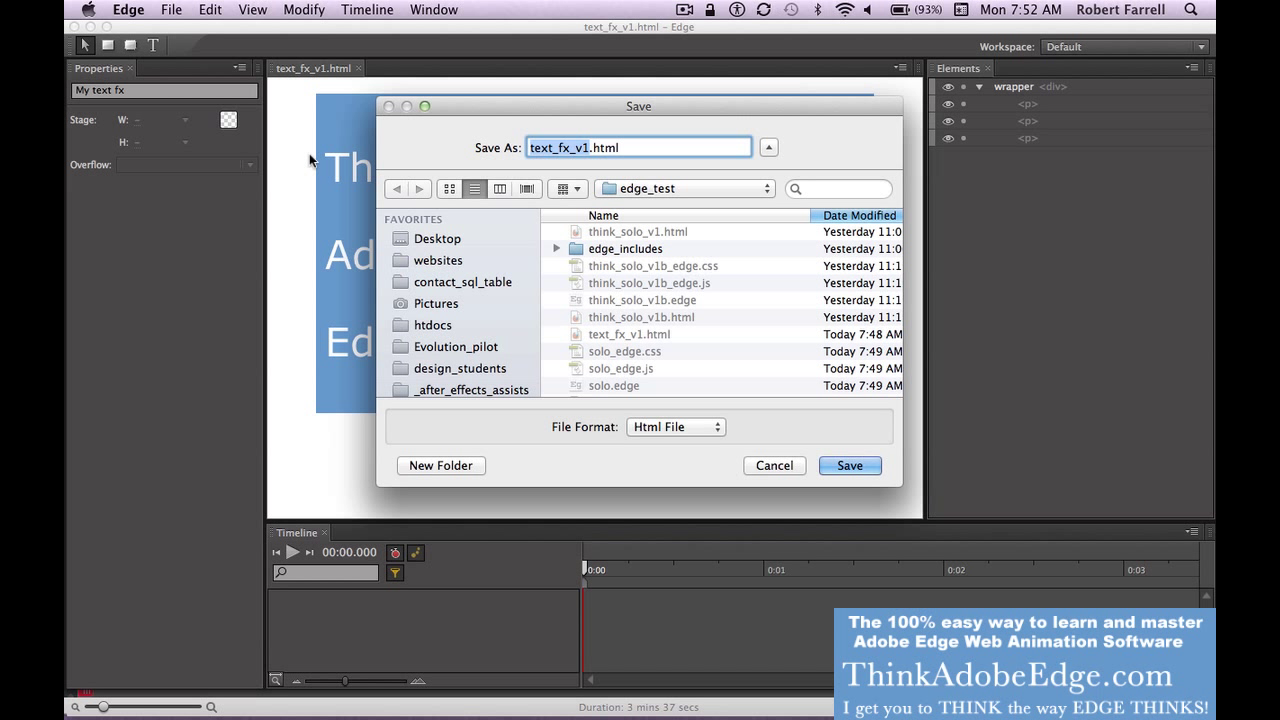
key("Right")
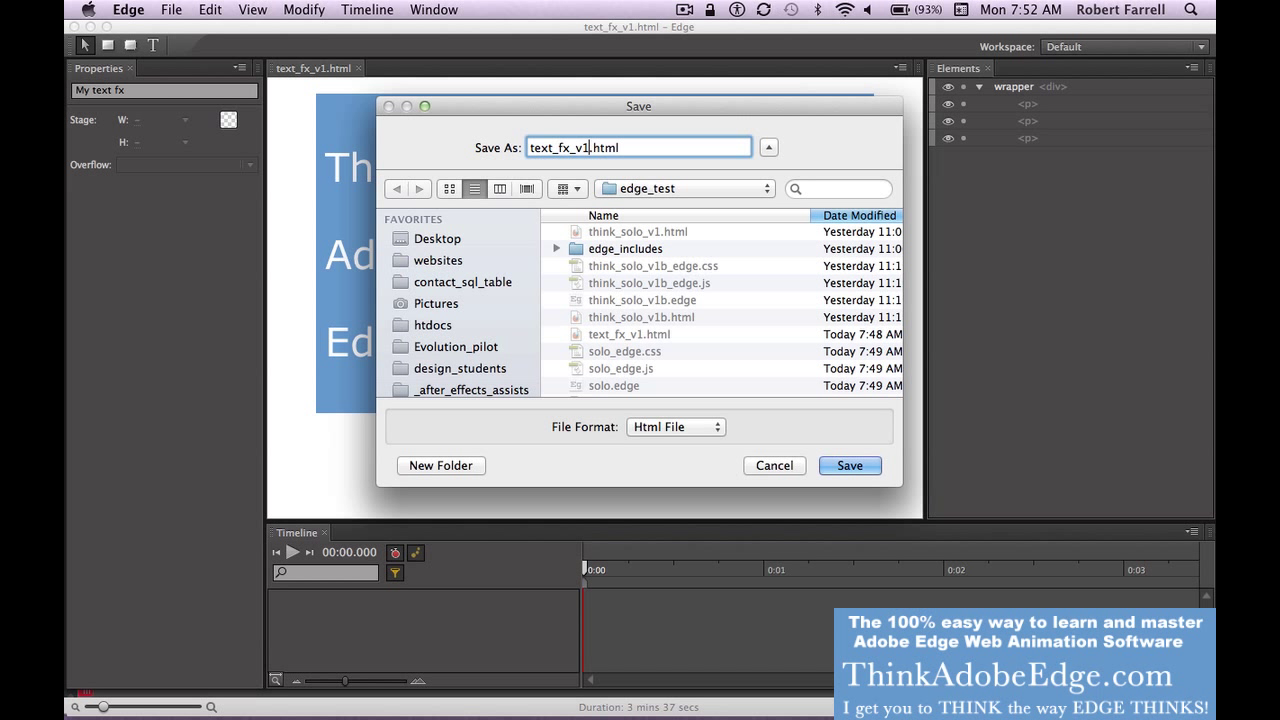
type("_sra.ht")
key("BackSpace")
key("BackSpace")
key("BackSpace")
key("BackSpace")
type("start")
key("Return")
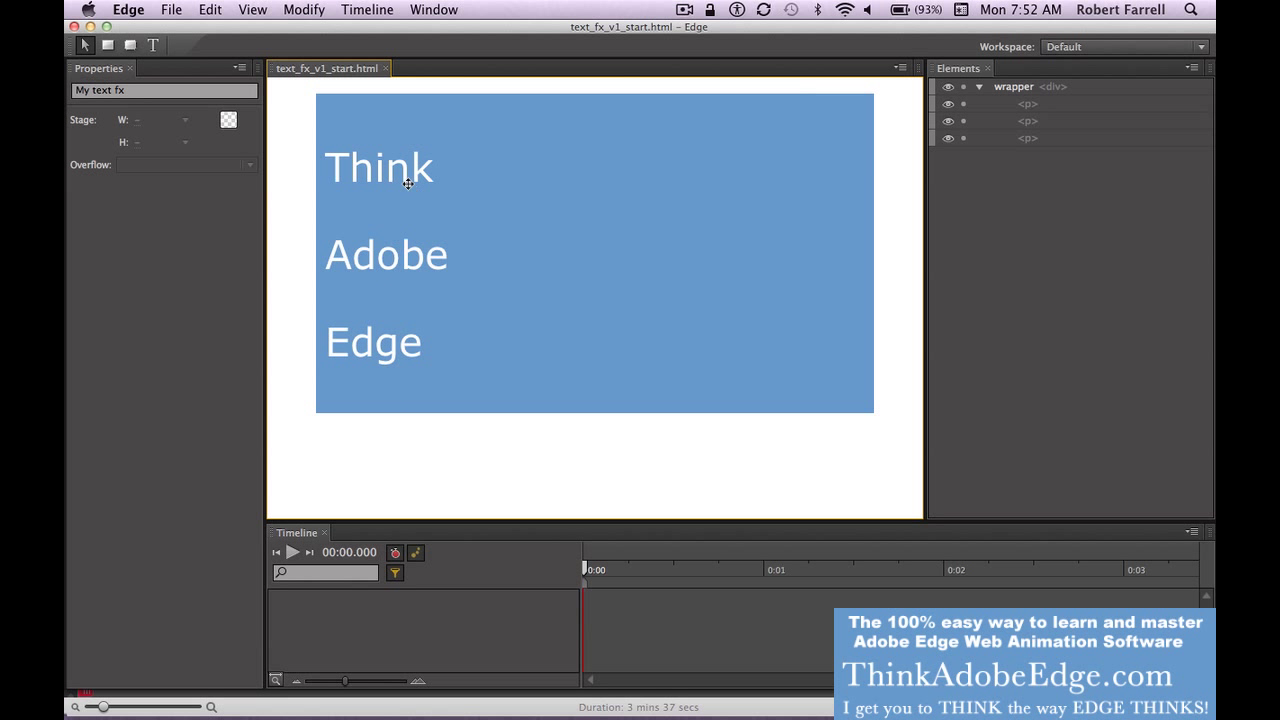
- Try moving the "Think" paragraph about 170 px right and 71 px down, and undo the move
left_click_drag(407, 177, 559, 244)
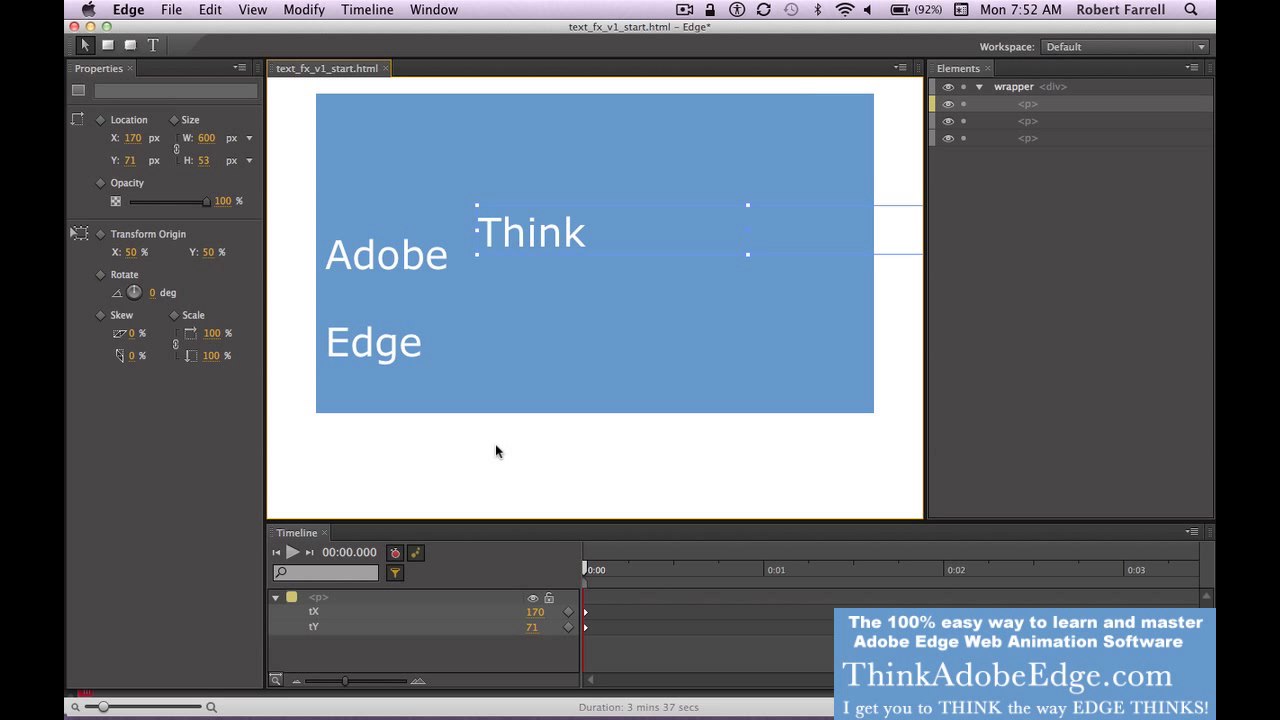
key("super+z")
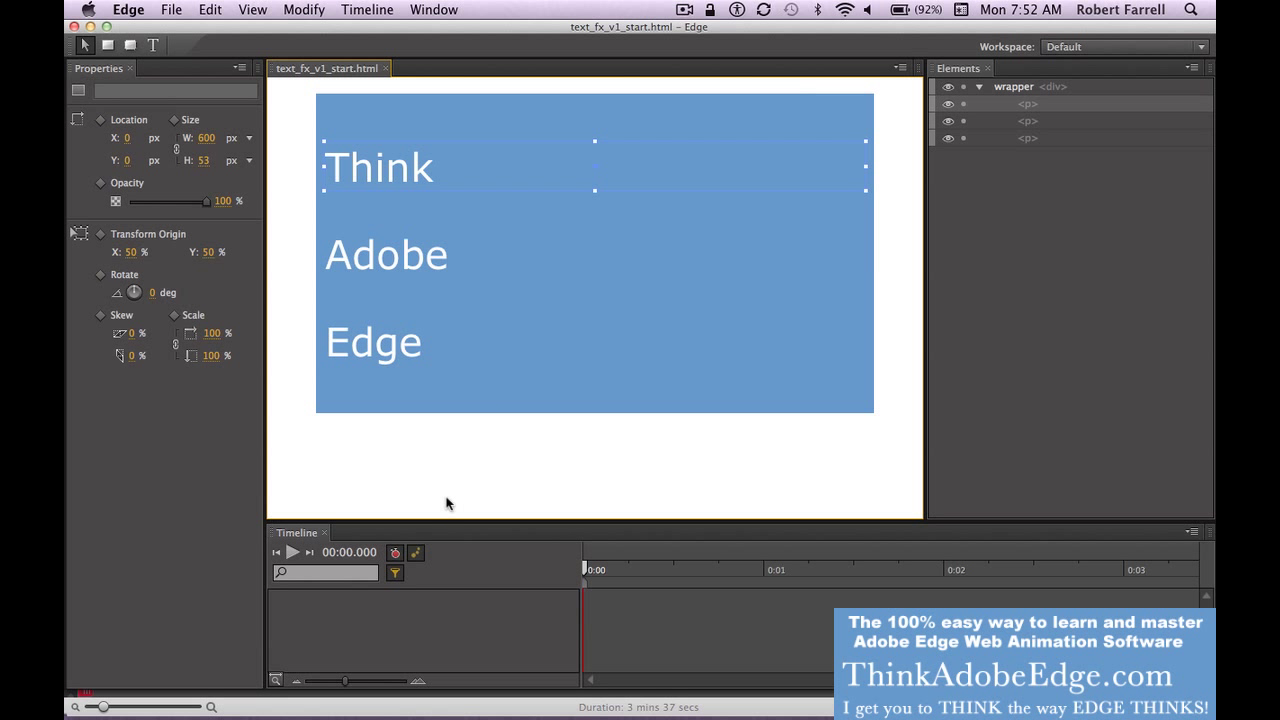
- Turn off automatic keyframe creation and check the bounding boxes of the "Adobe" and "Edge" paragraphs
left_click(395, 553)
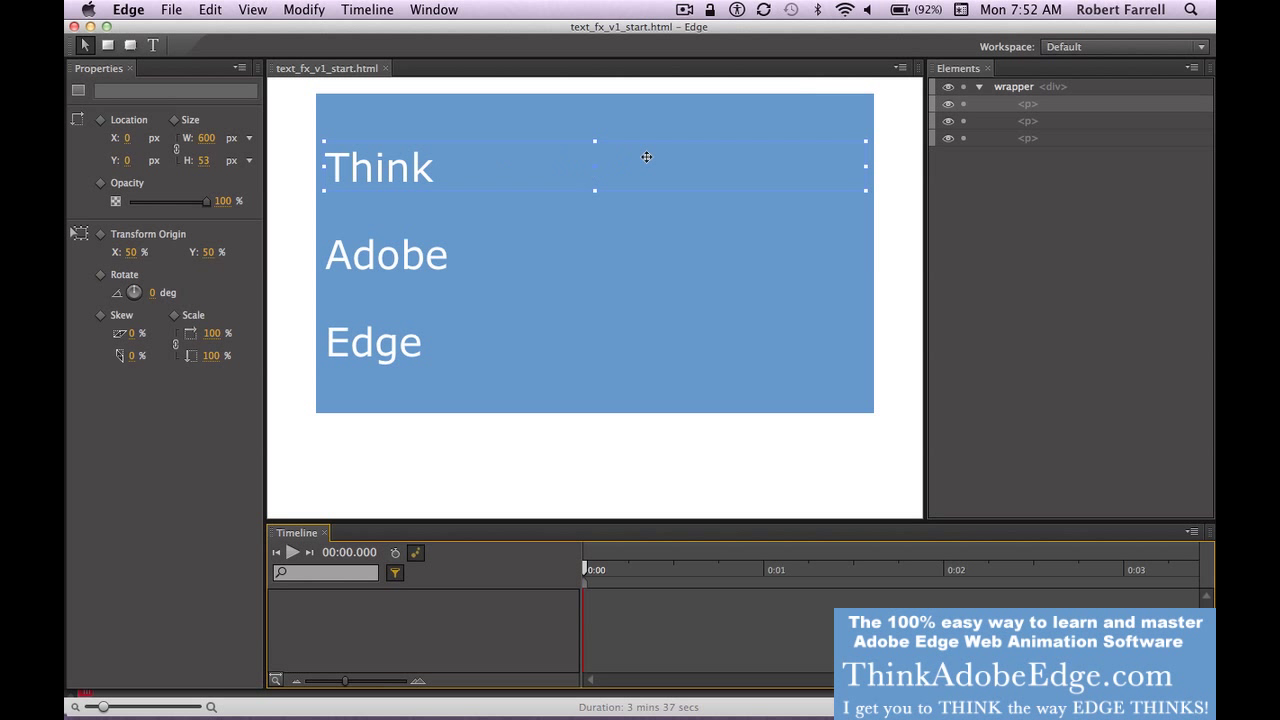
left_click(433, 260)
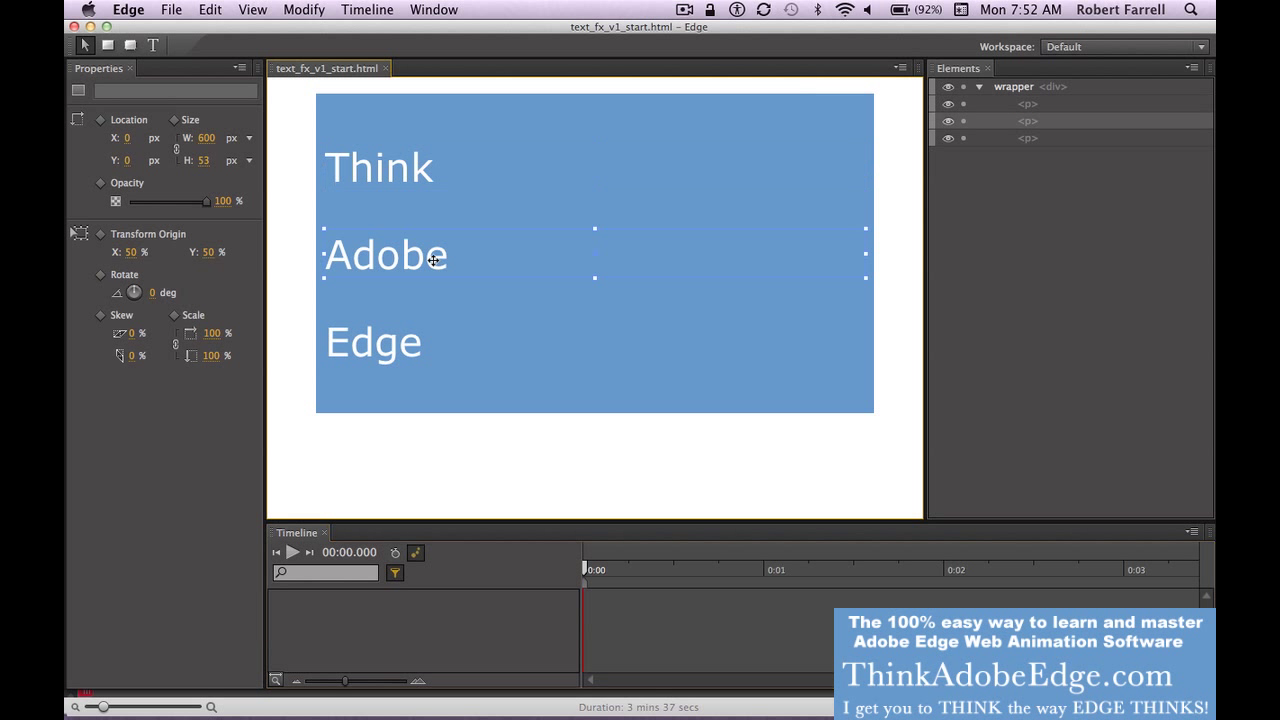
left_click(393, 350)
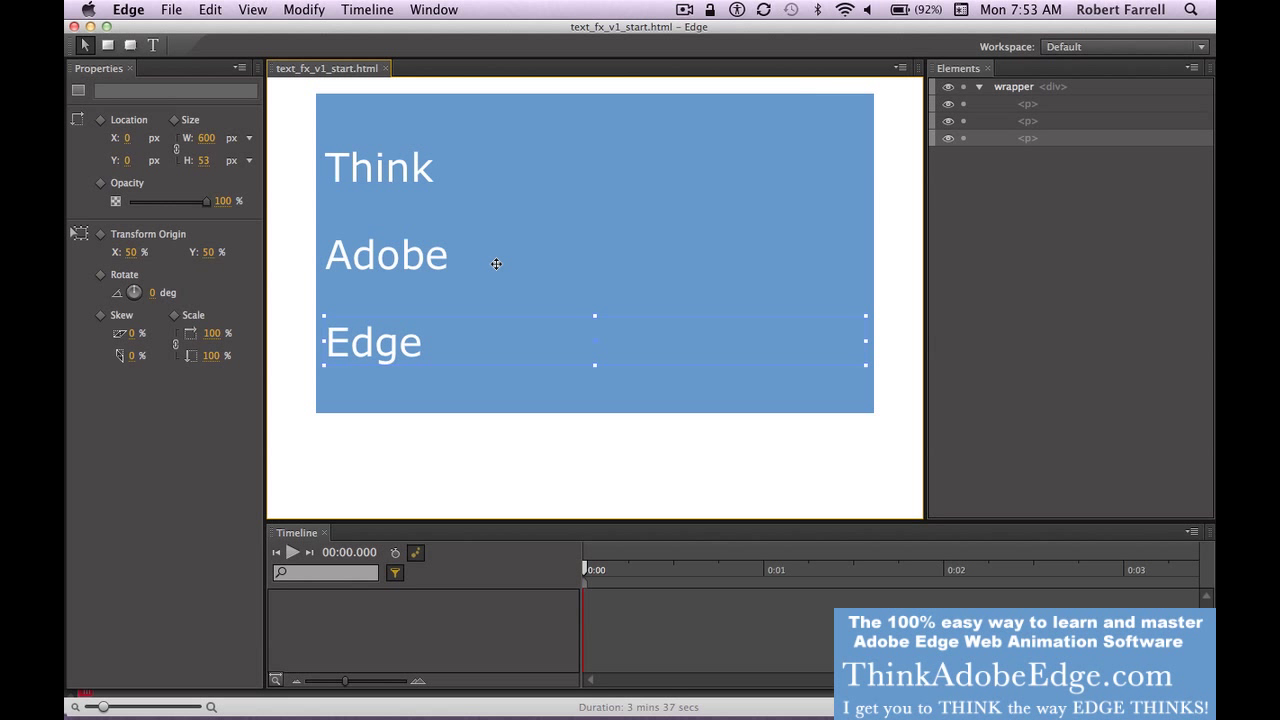
- Switch to Dreamweaver, select the "Think" paragraph's tag and create a CSS rule with the less specific selector p in this document only
key("super+Tab")
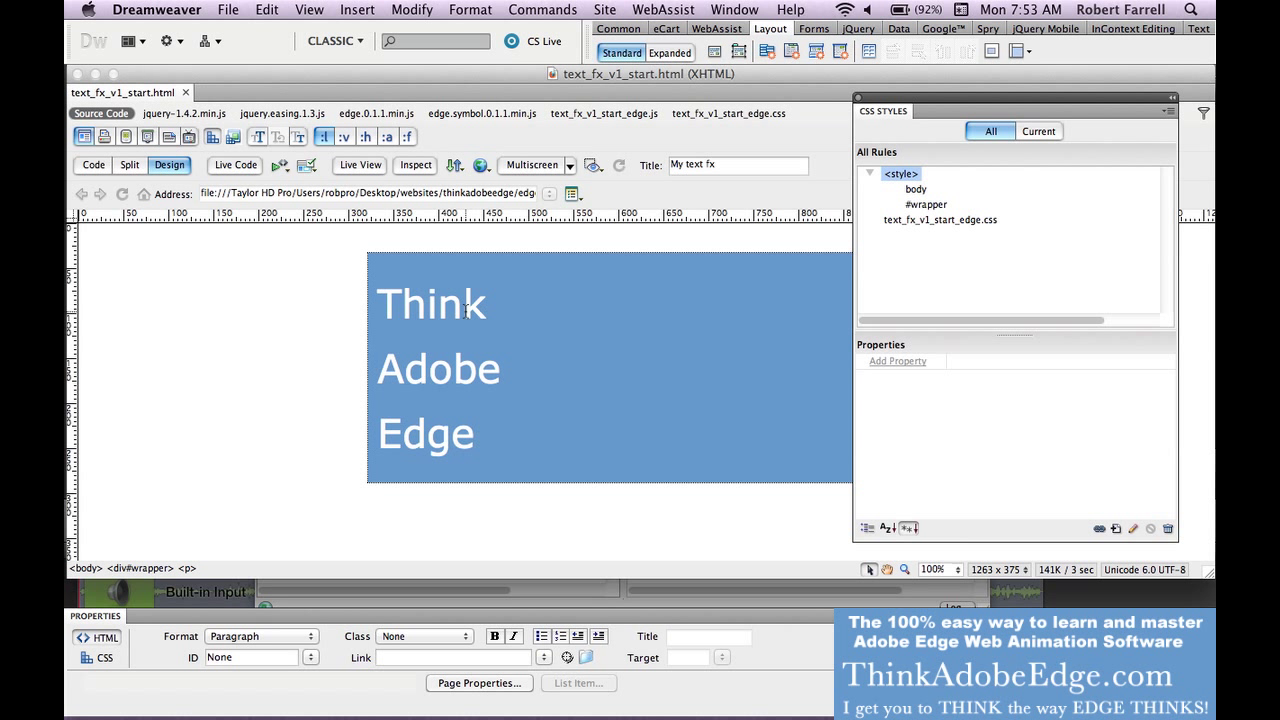
left_click(462, 308)
left_click(188, 568)
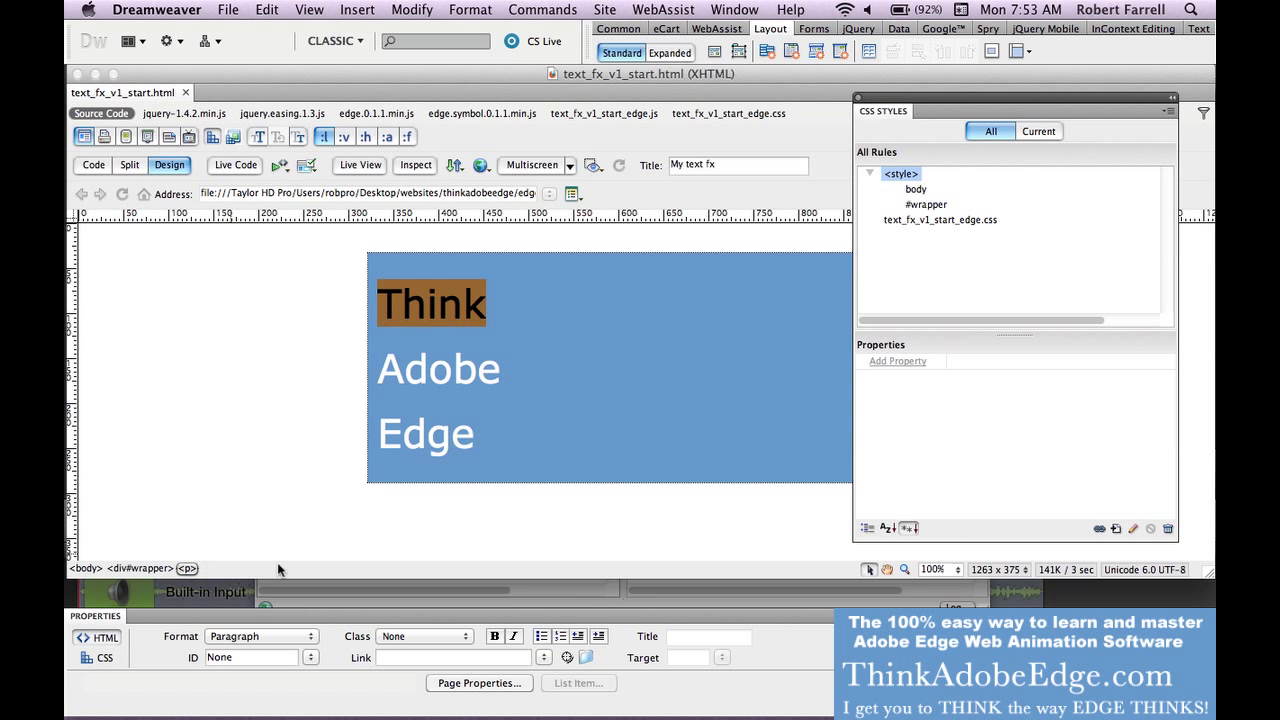
left_click(1117, 529)
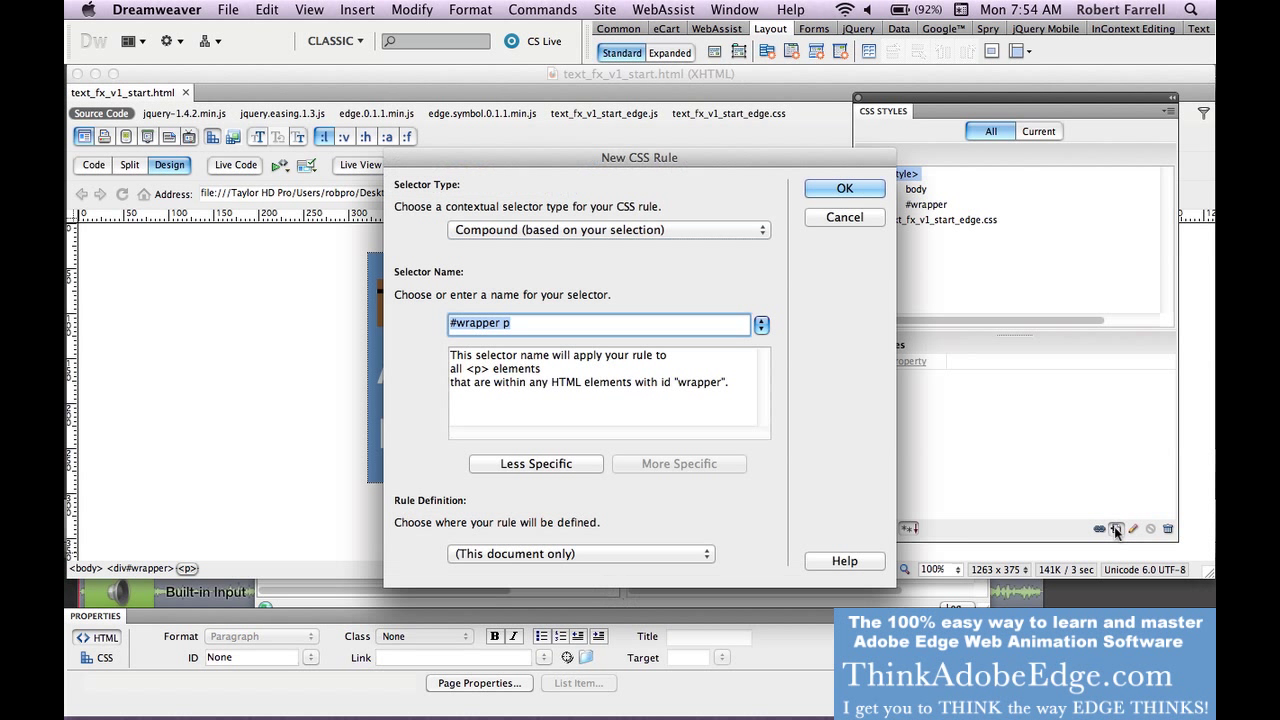
left_click(568, 463)
left_click(844, 189)
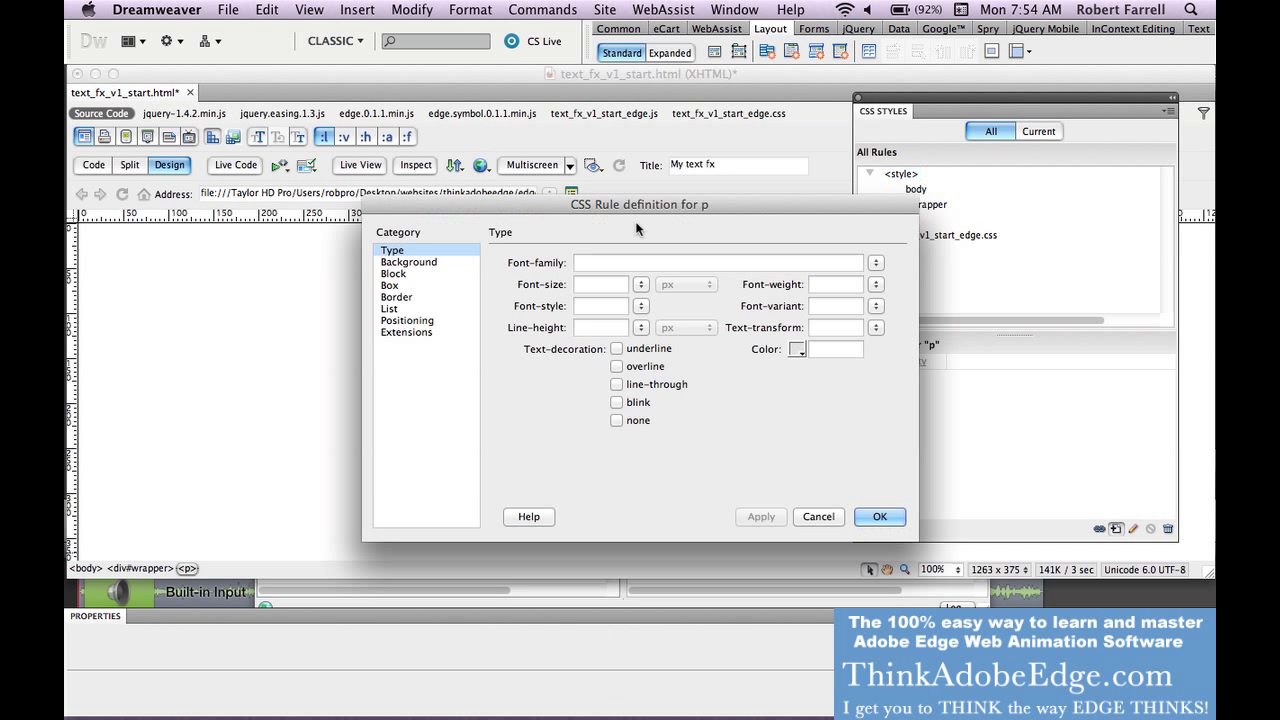
- Set the p rule's box width to 36 px, confirm the rule and save the page
left_click(424, 284)
left_click(580, 273)
type("36")
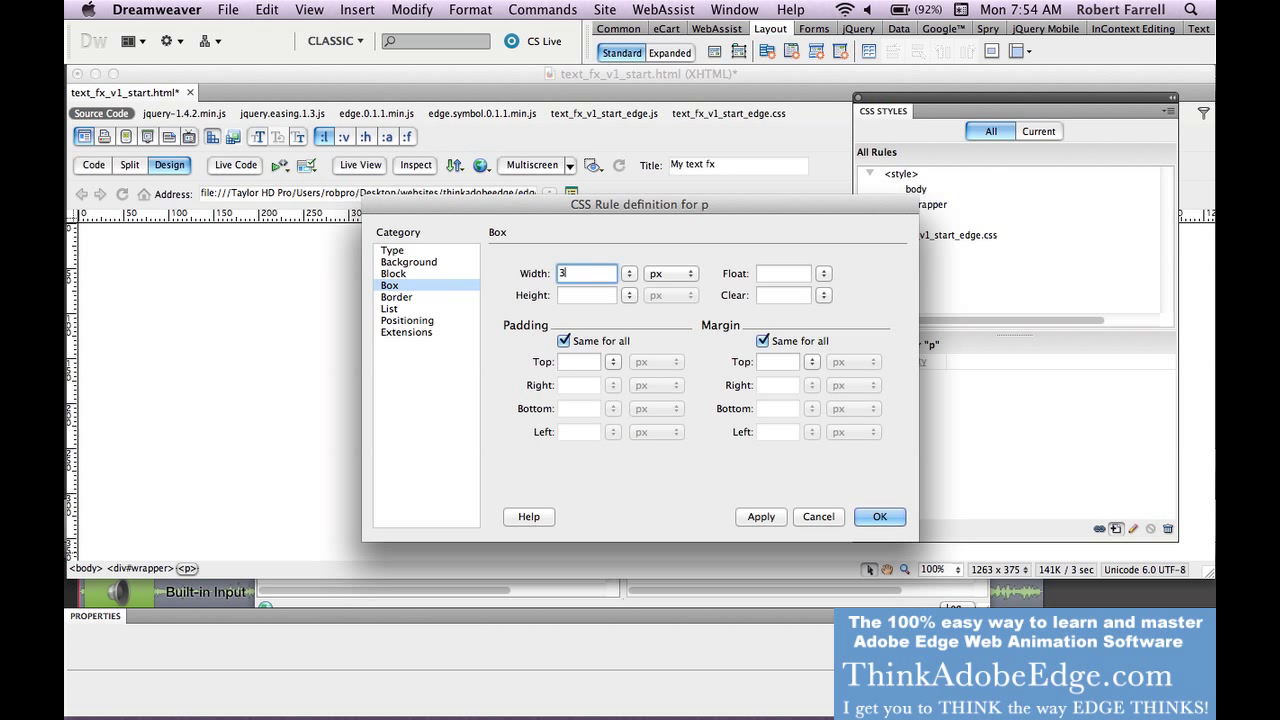
left_click(879, 516)
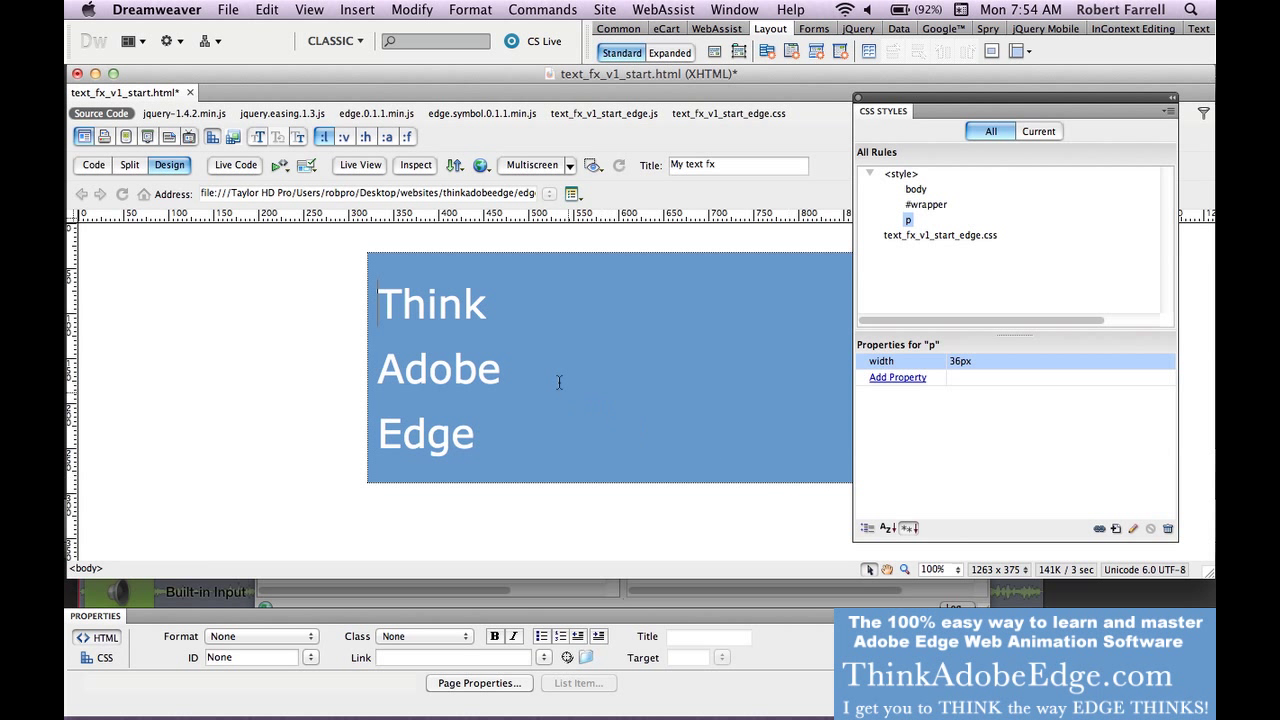
left_click(460, 311)
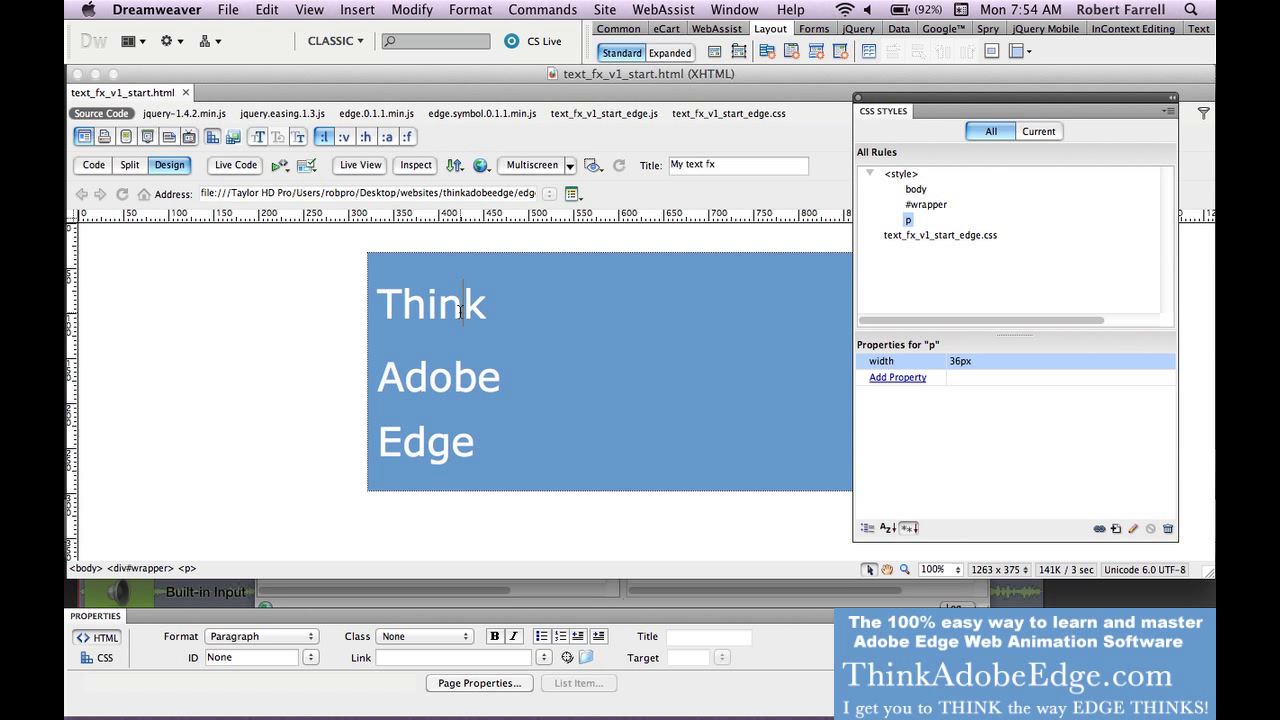
- Return to Adobe Edge, reload the externally modified project and check the bounding boxes of the three paragraphs
key("super+Tab")
key("super+Tab")
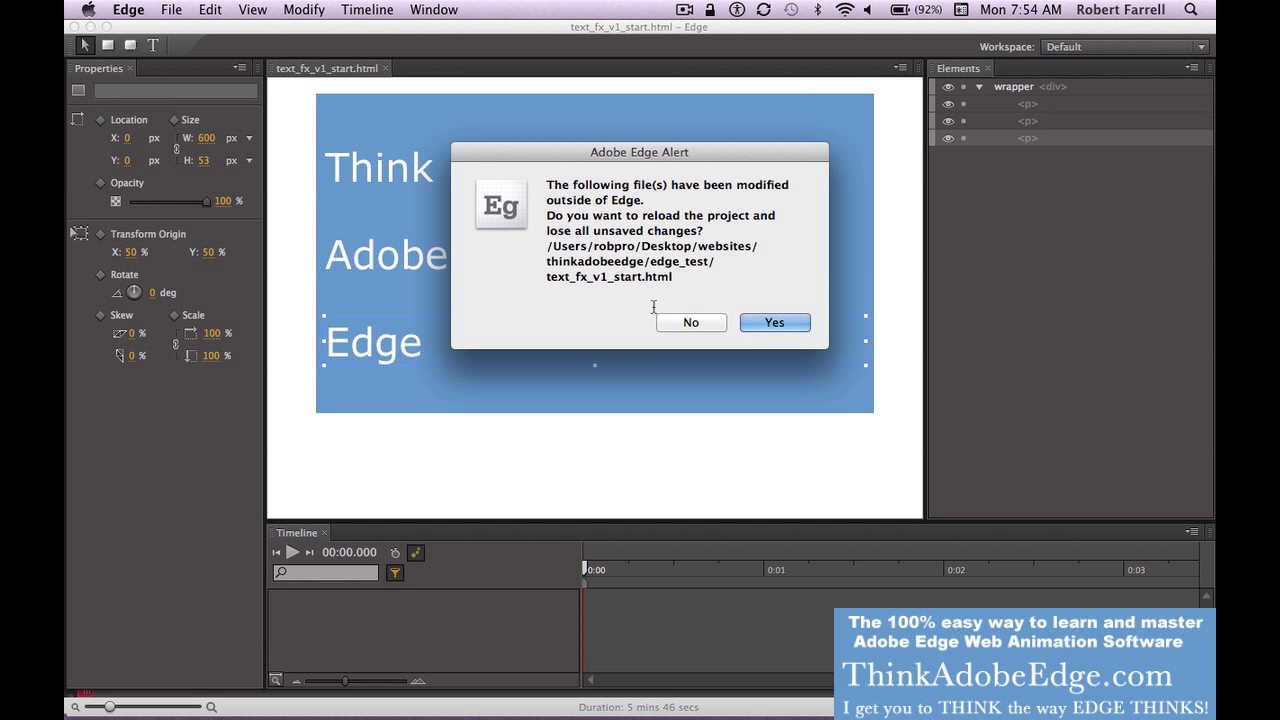
left_click(775, 323)
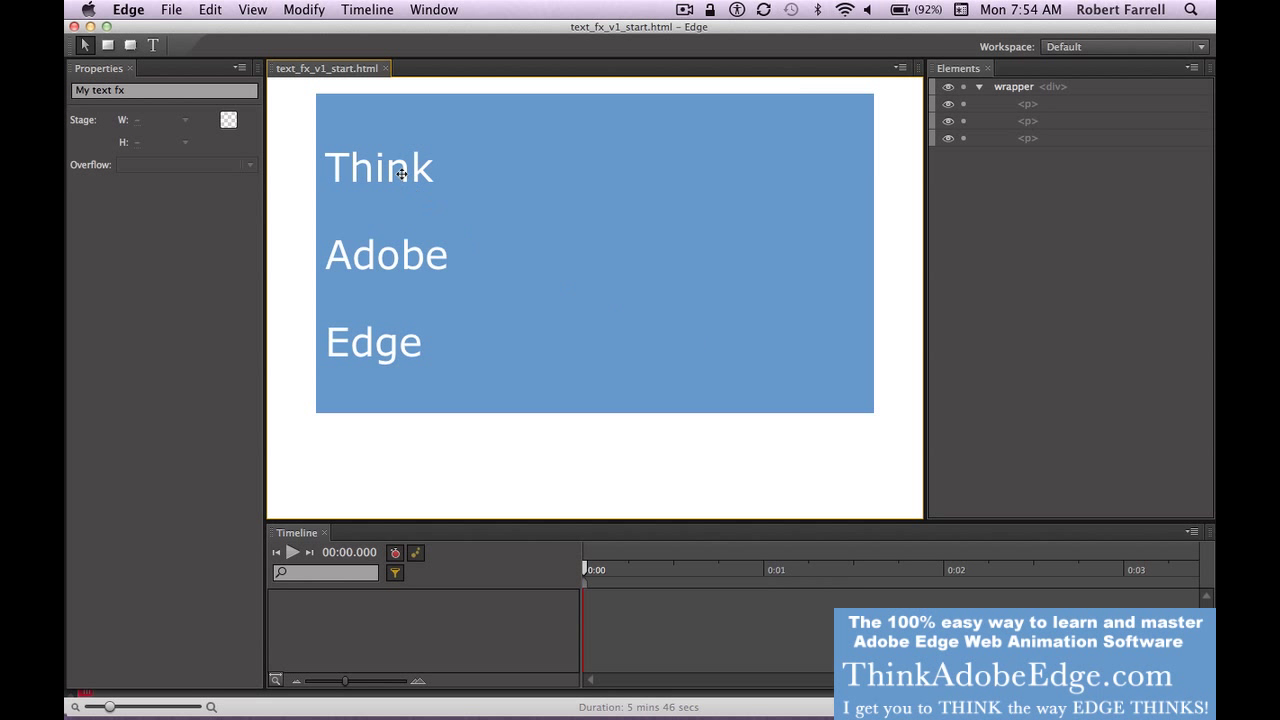
left_click(390, 182)
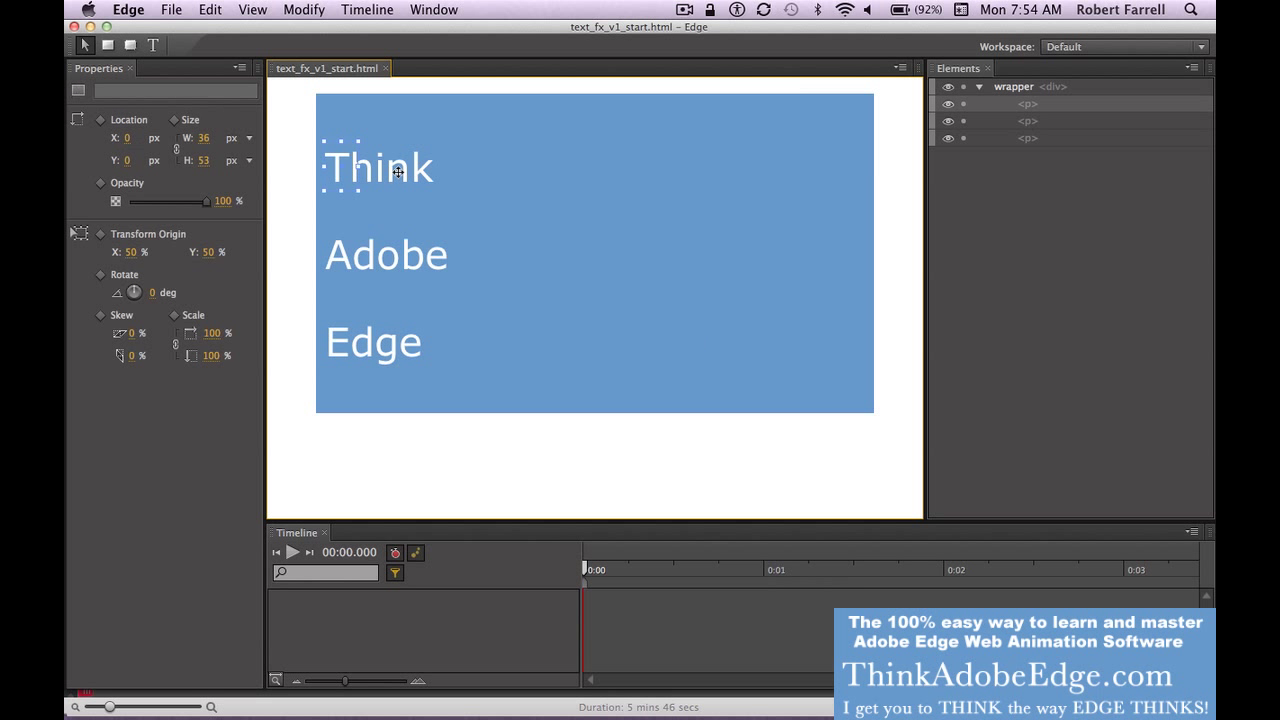
left_click(373, 257)
left_click(370, 344)
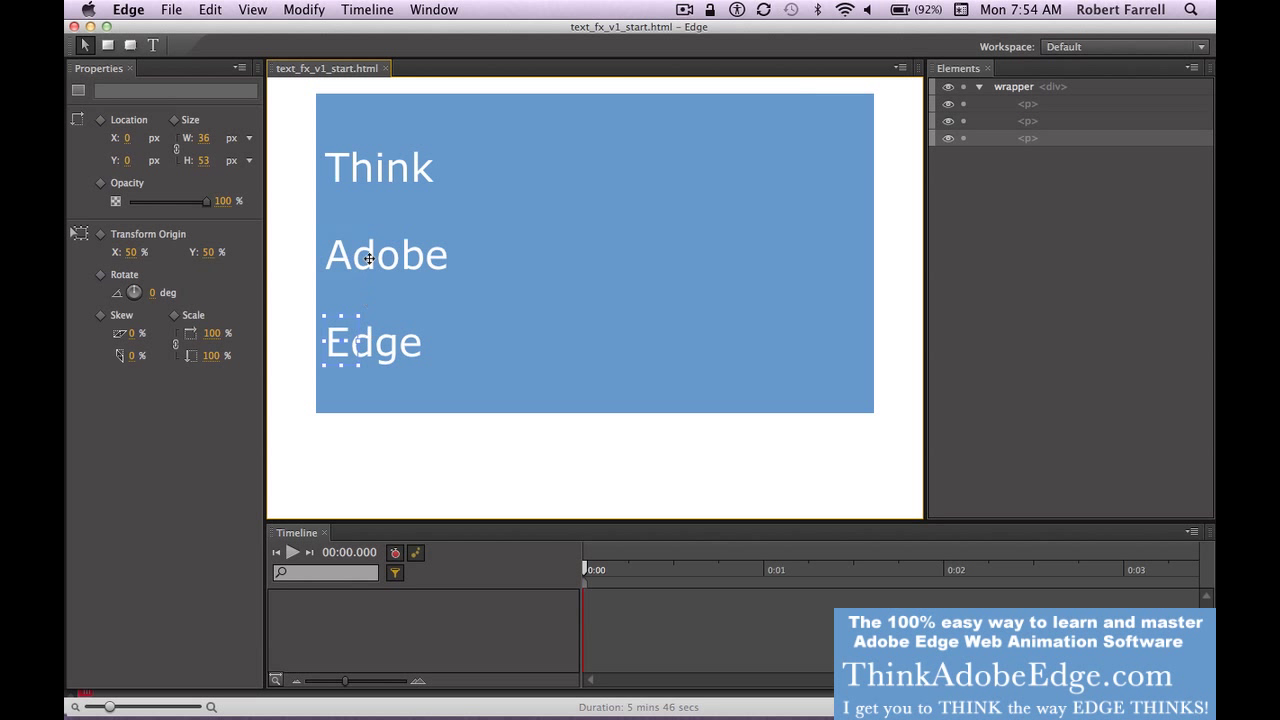
left_click(368, 160)
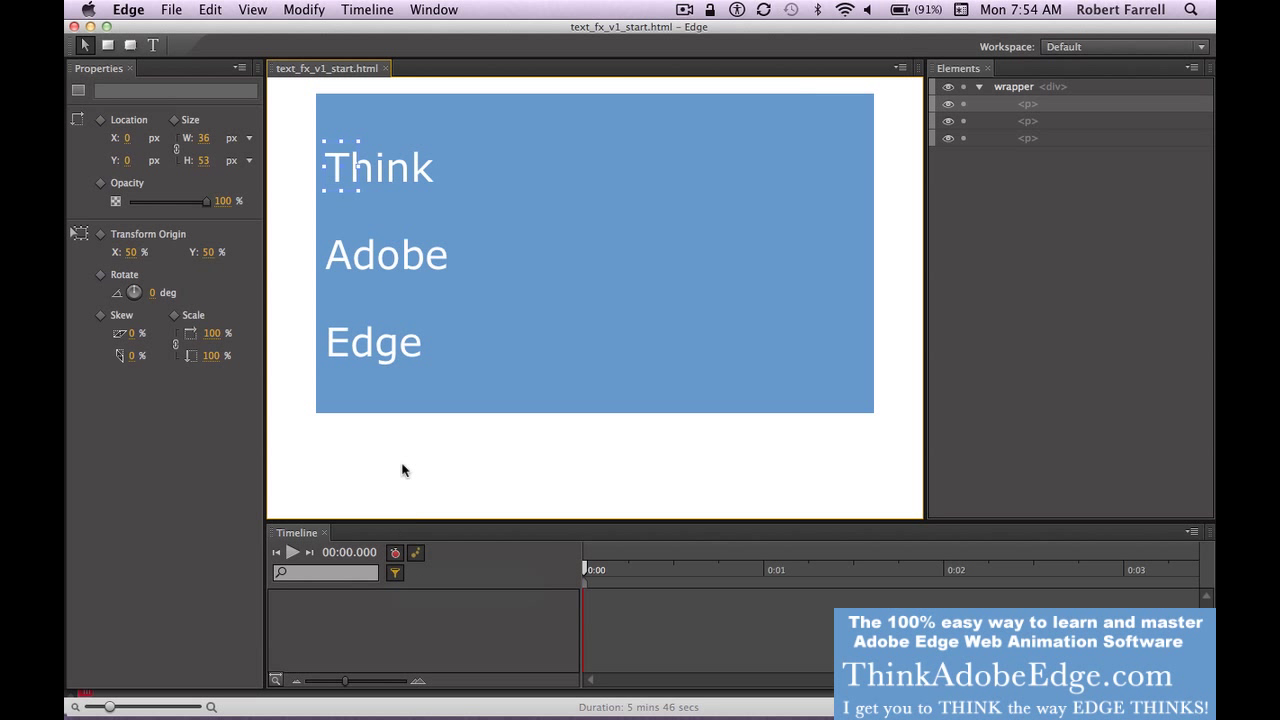
- Try moving the "Adobe", "Edge" and "Think" paragraphs to new positions inside the wrapper, and undo all three moves
left_click_drag(396, 254, 510, 286)
left_click_drag(398, 342, 532, 209)
left_click_drag(400, 178, 405, 270)
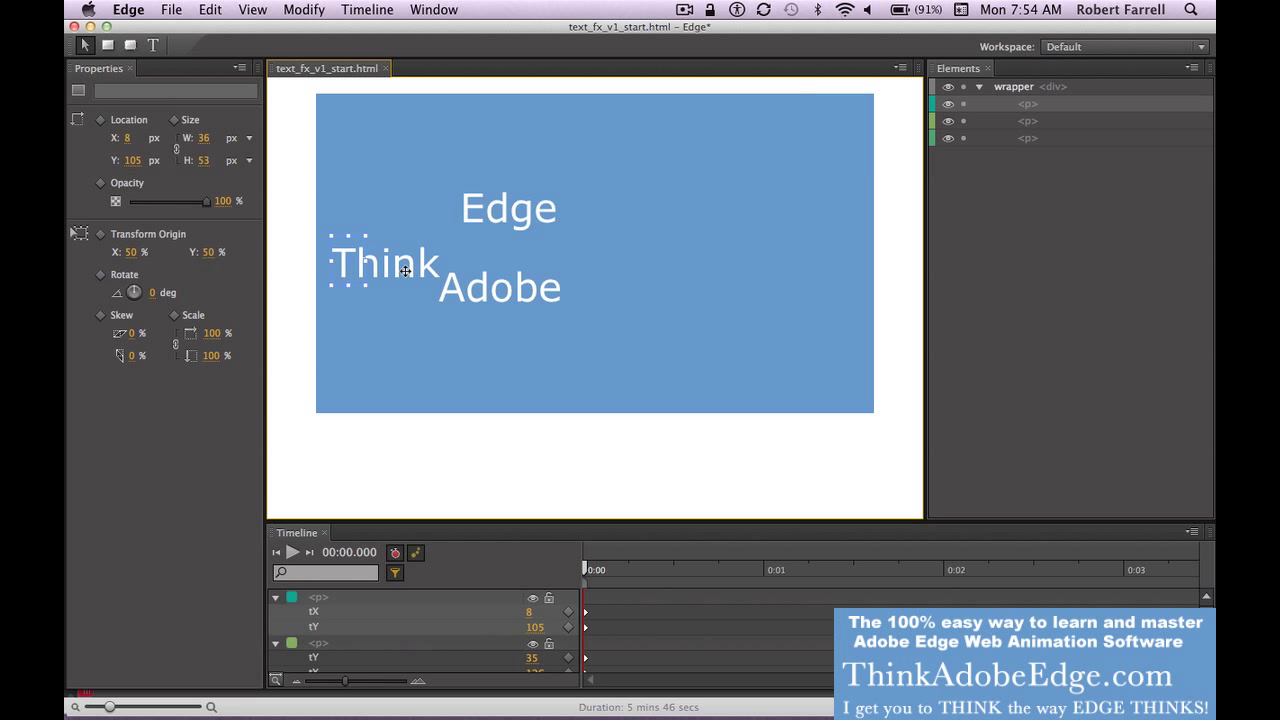
key("super+z")
key("super+z")
key("super+z")
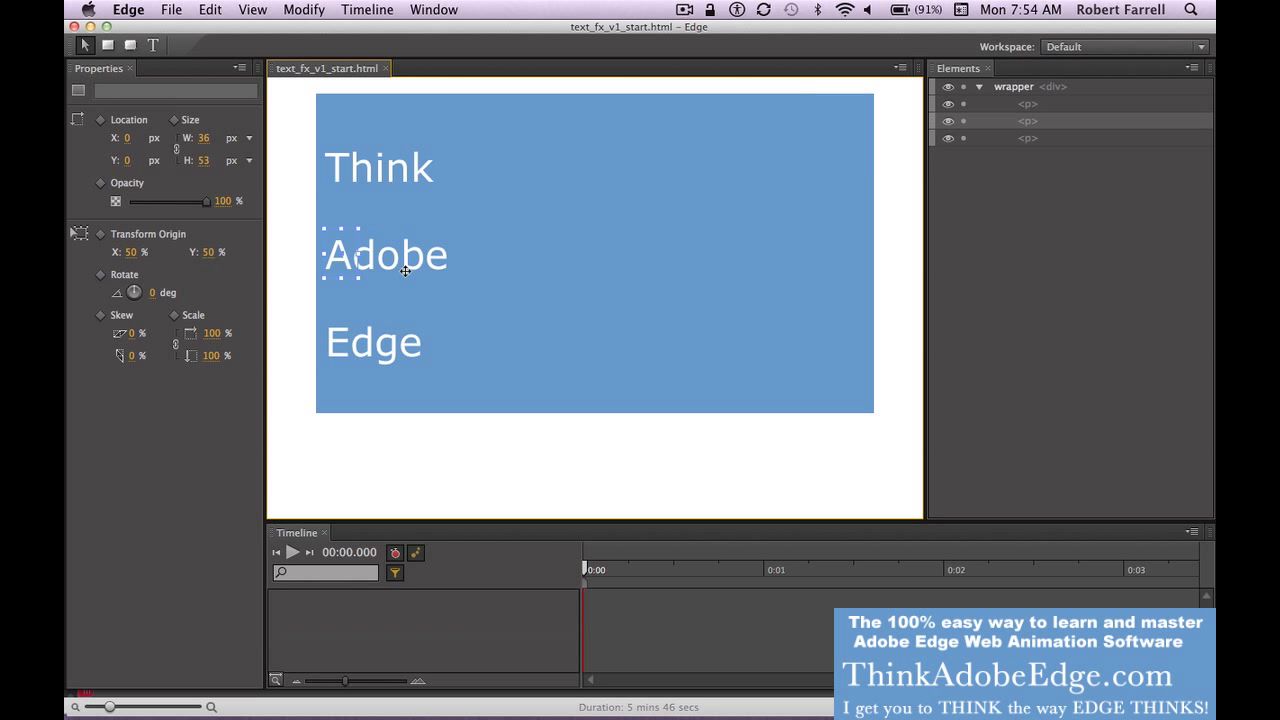
- Turn off automatic keyframe creation for the animation
left_click(396, 555)
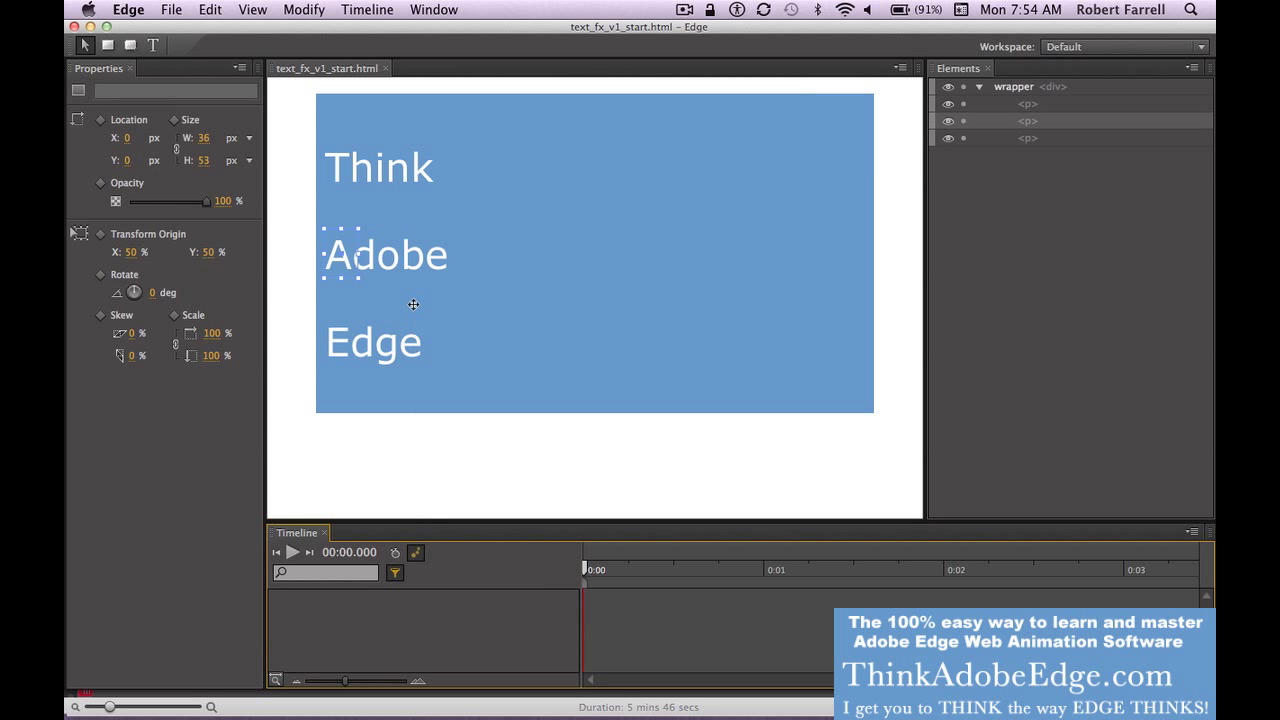
- Arrange the words "Think", "Adobe" and "Edge" side by side on one line in the upper middle of the wrapper
left_click_drag(373, 168, 465, 221)
left_click_drag(418, 258, 607, 232)
left_click_drag(412, 340, 742, 226)
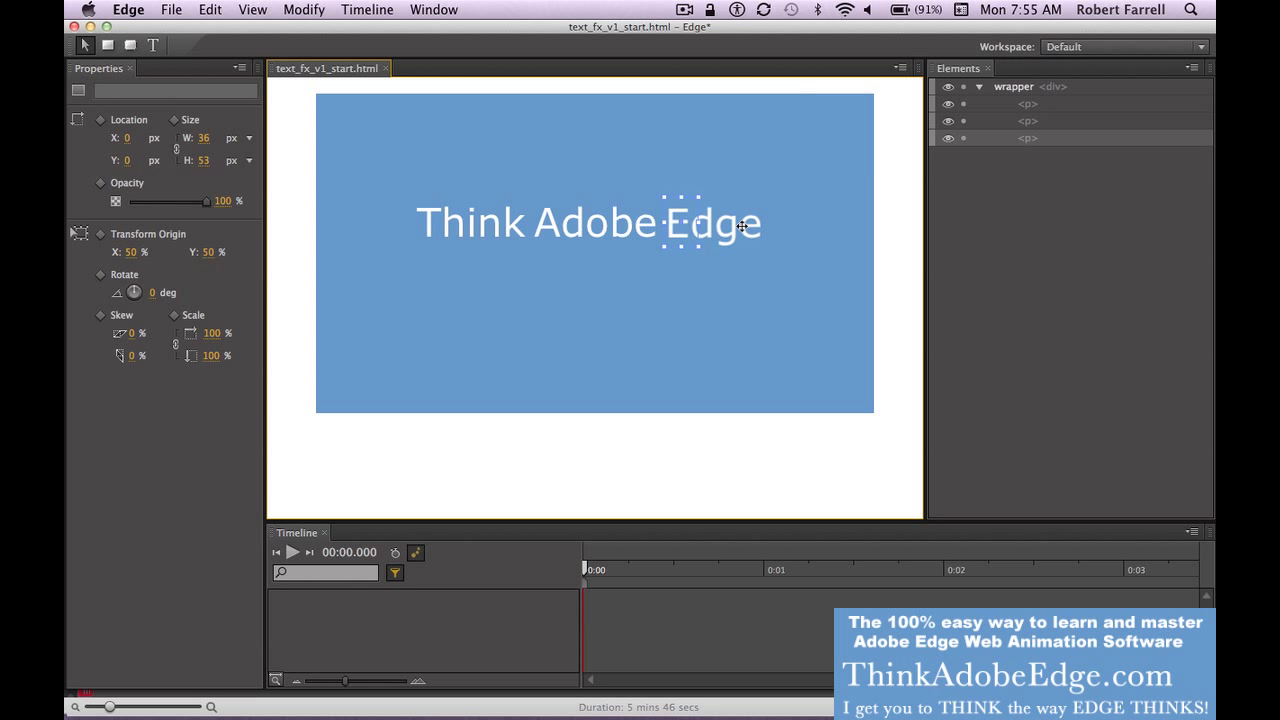
- Try moving all elements down together with the wrapper included in the selection, and undo the move
left_click(720, 289)
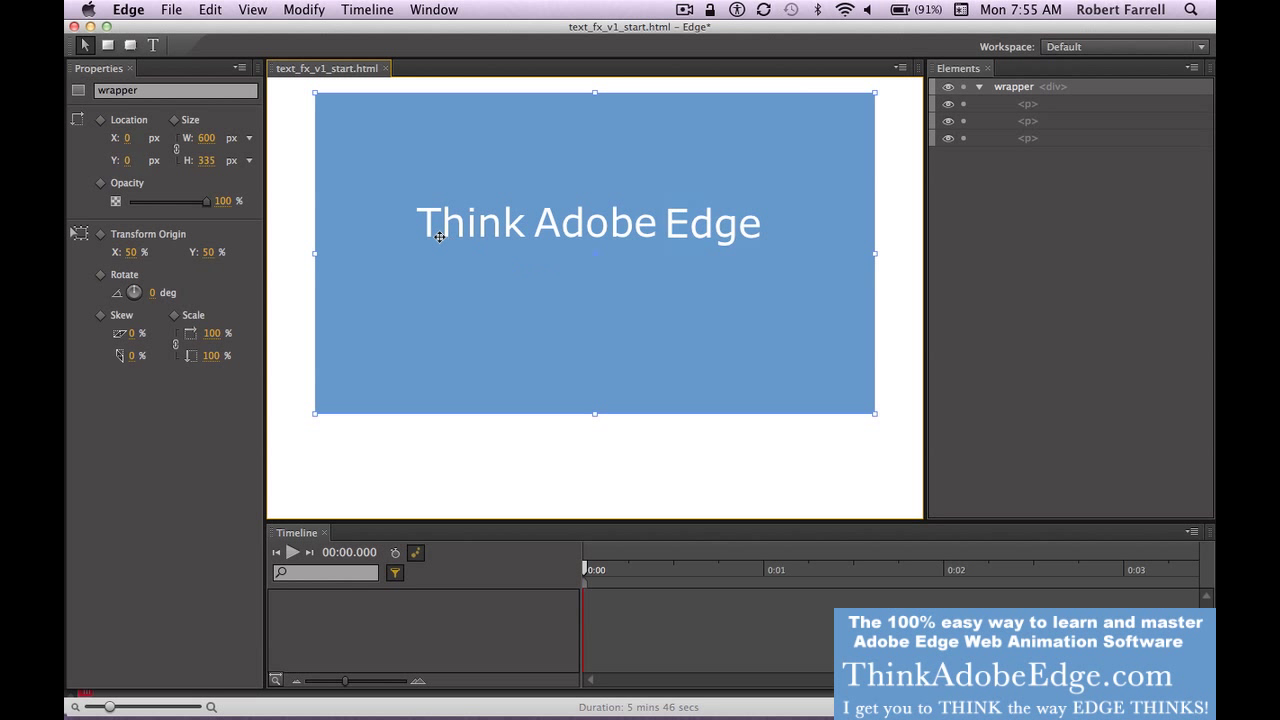
key("super+a")
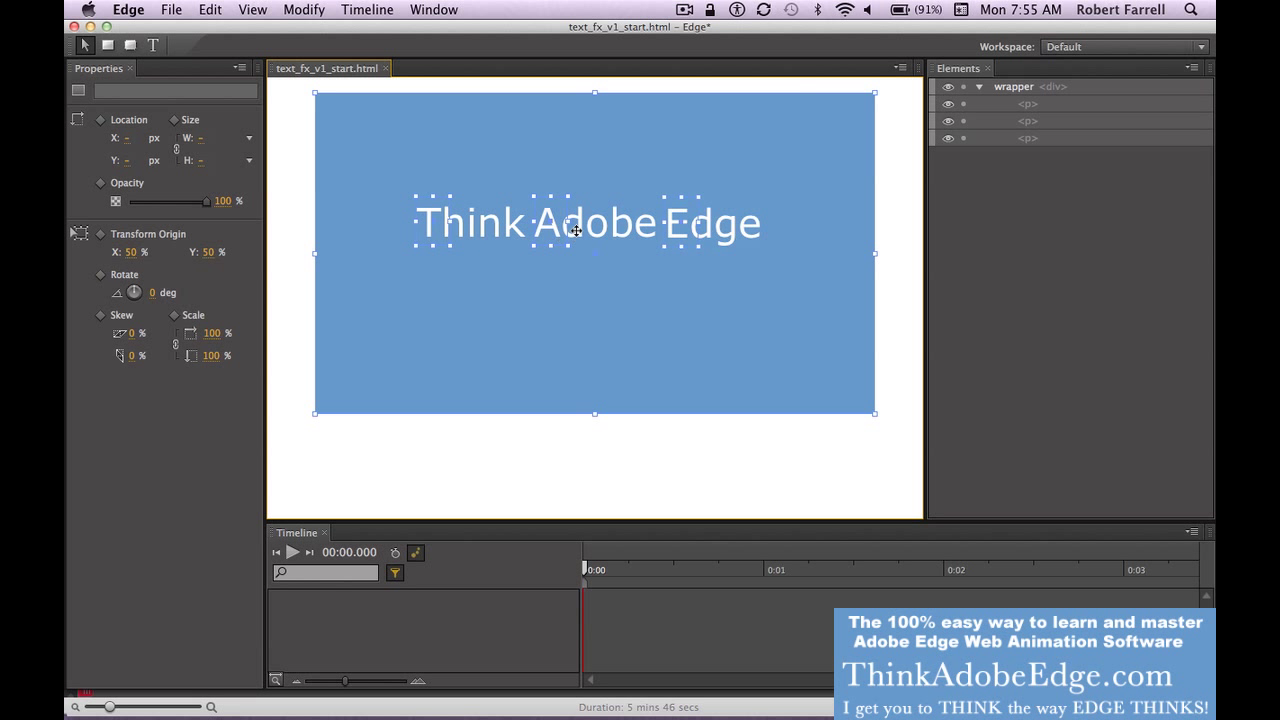
left_click_drag(588, 228, 589, 253)
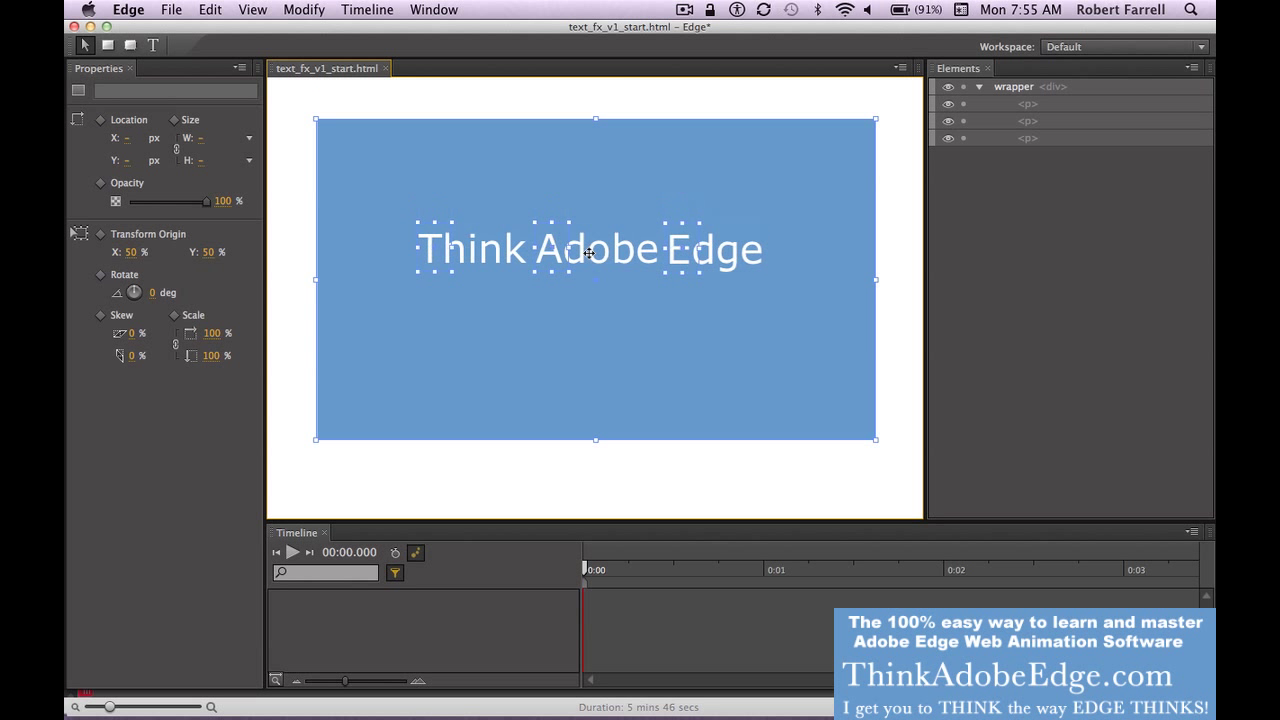
key("super+z")
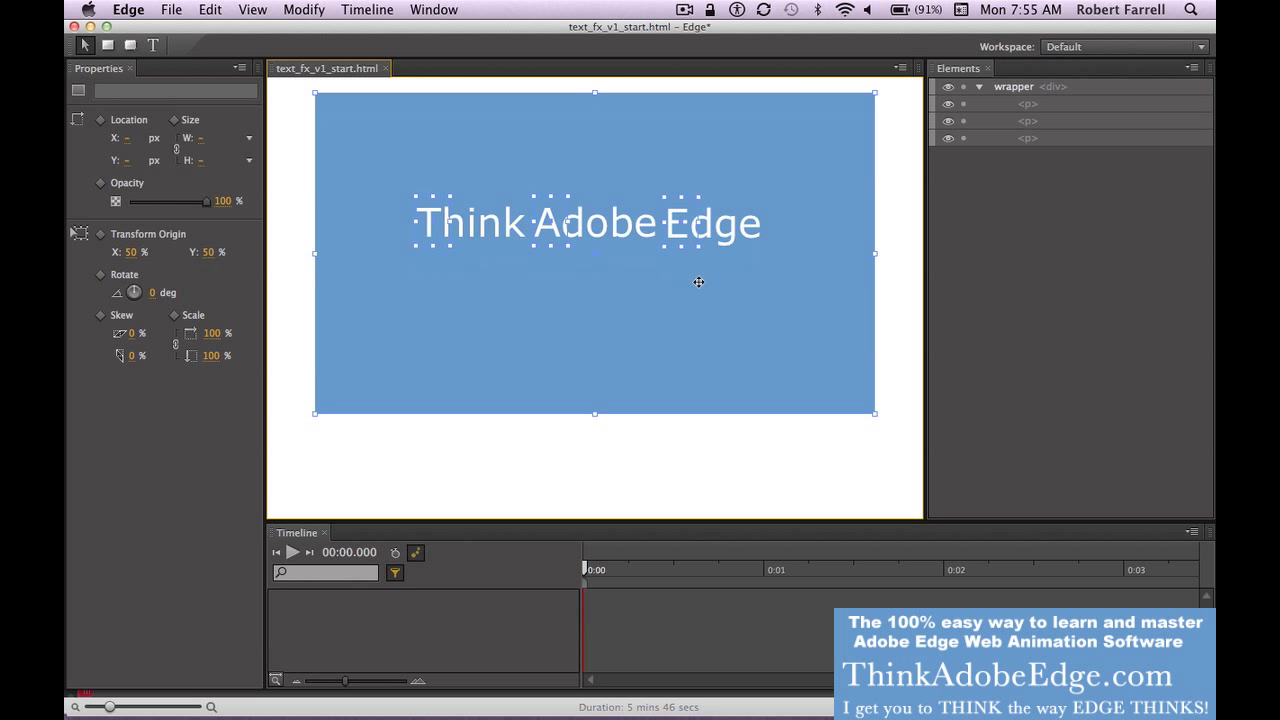
- Lock the wrapper element against selection and movement
left_click(894, 276)
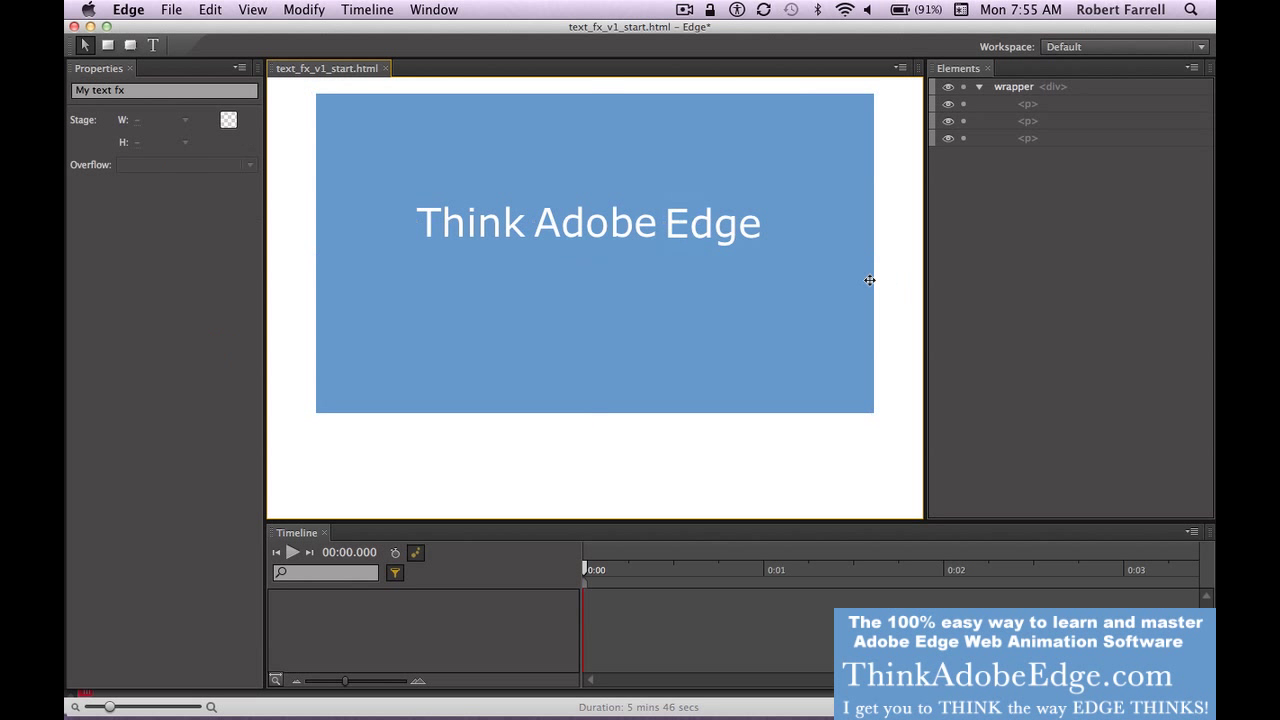
left_click(838, 285)
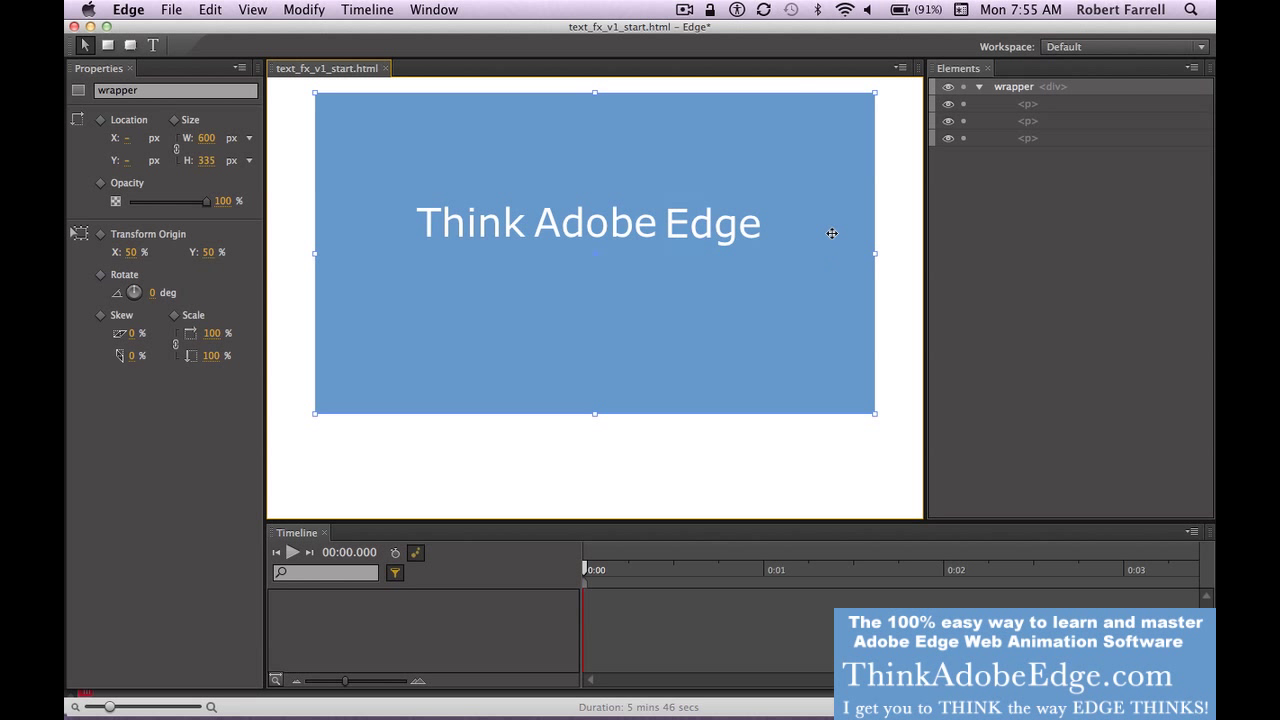
left_click(964, 88)
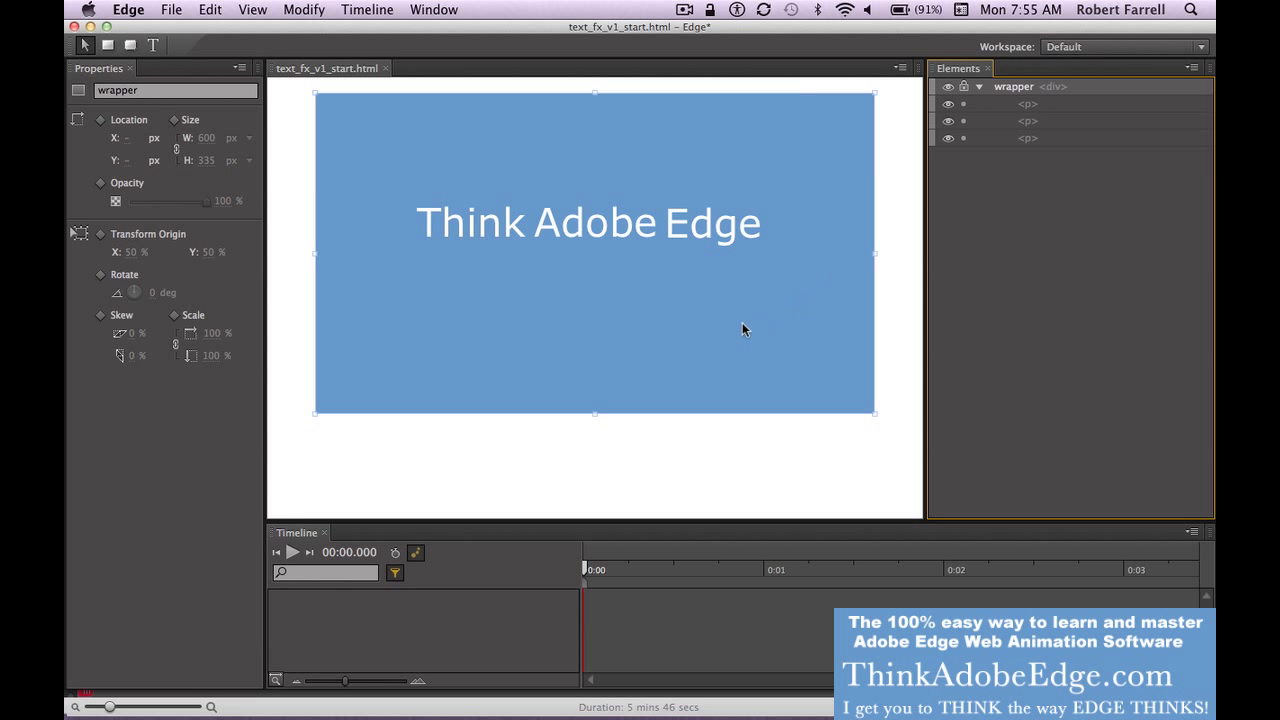
- Move the three words together to the middle of the wrapper, with "Think" at about X 113, Y 94 px, and save the project
key("super+a")
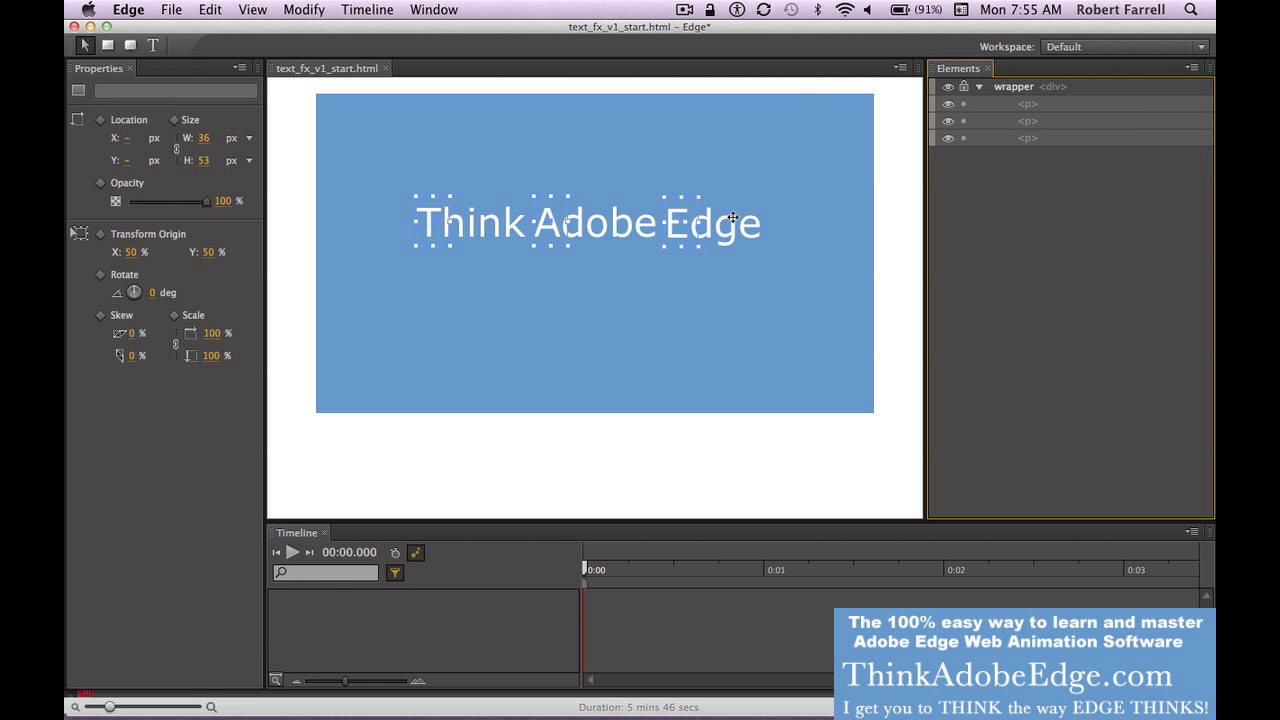
left_click_drag(728, 221, 737, 252)
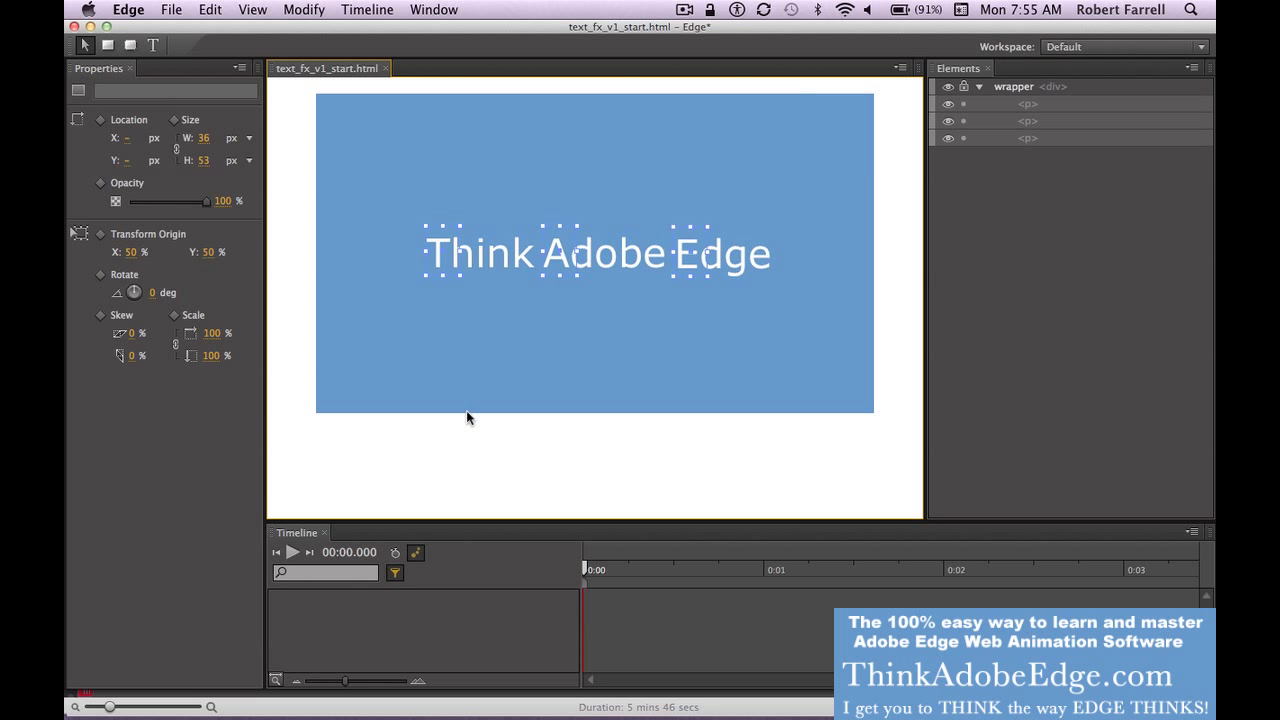
left_click(469, 451)
key("super+s")
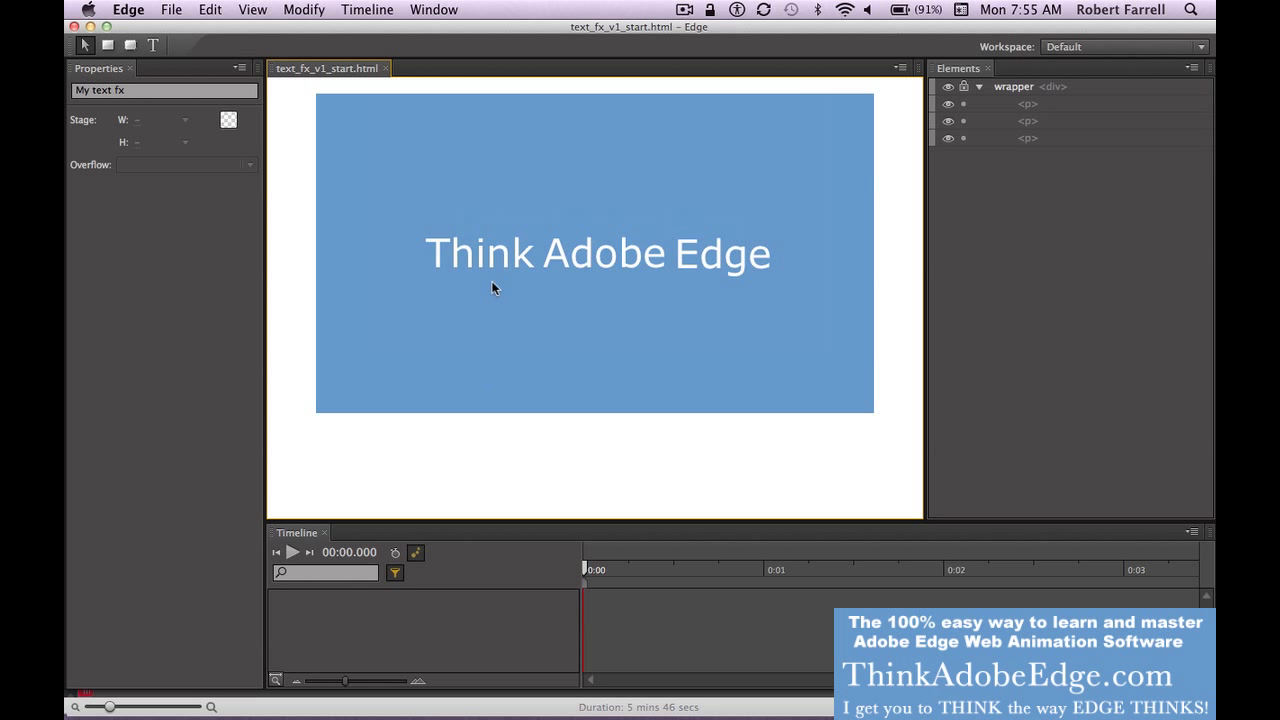
- Animate "Think" with automatic keyframes so it slides over 680 ms from X 613 px, outside the wrapper, to its current position
left_click(491, 255)
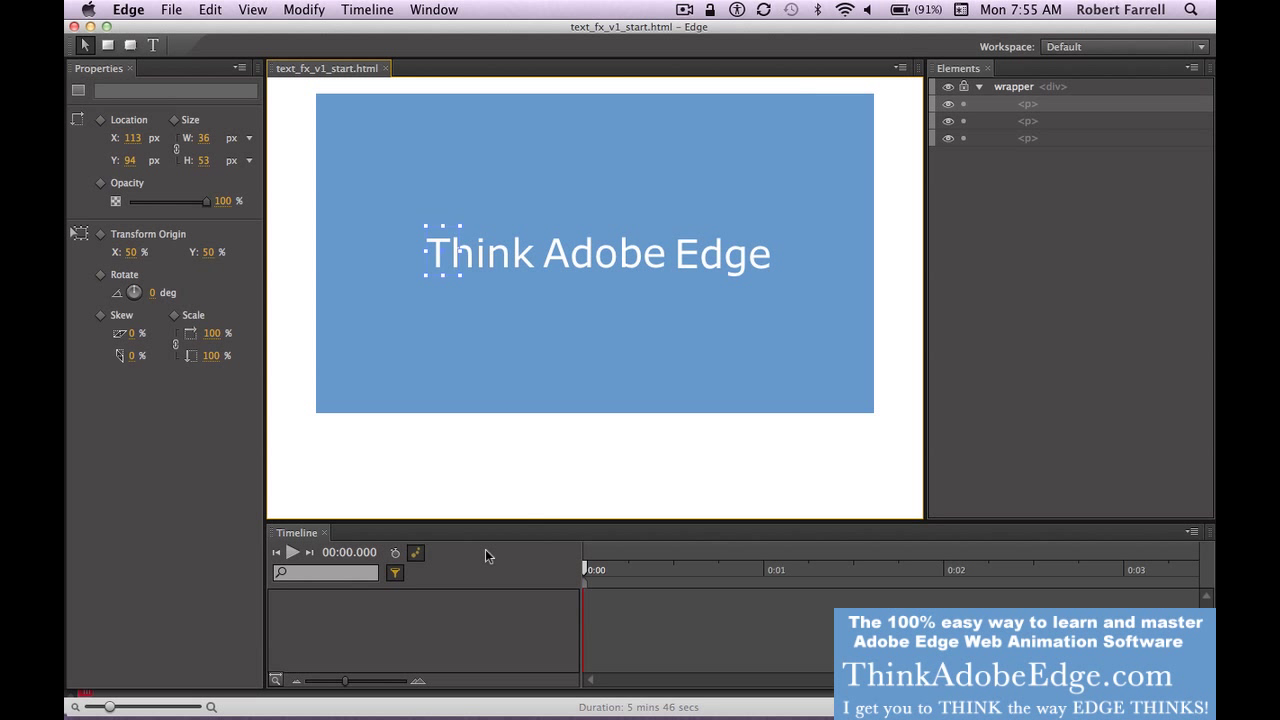
left_click(395, 554)
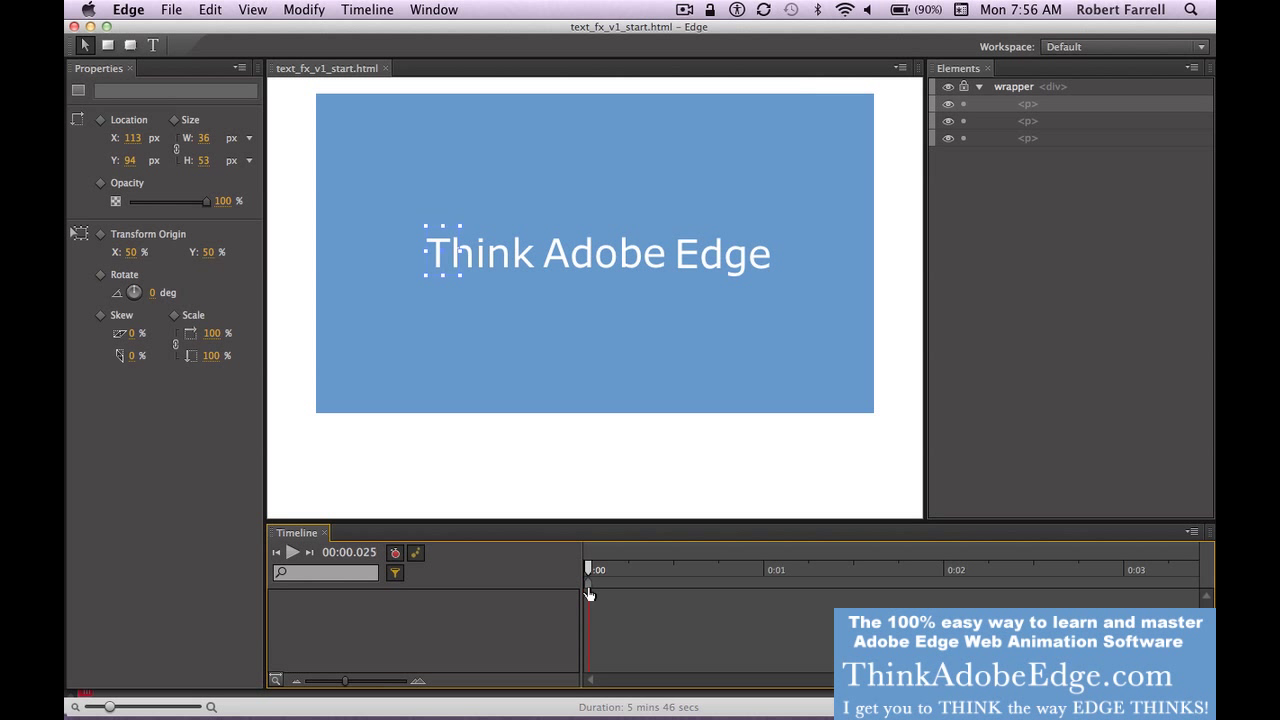
left_click_drag(586, 593, 706, 589)
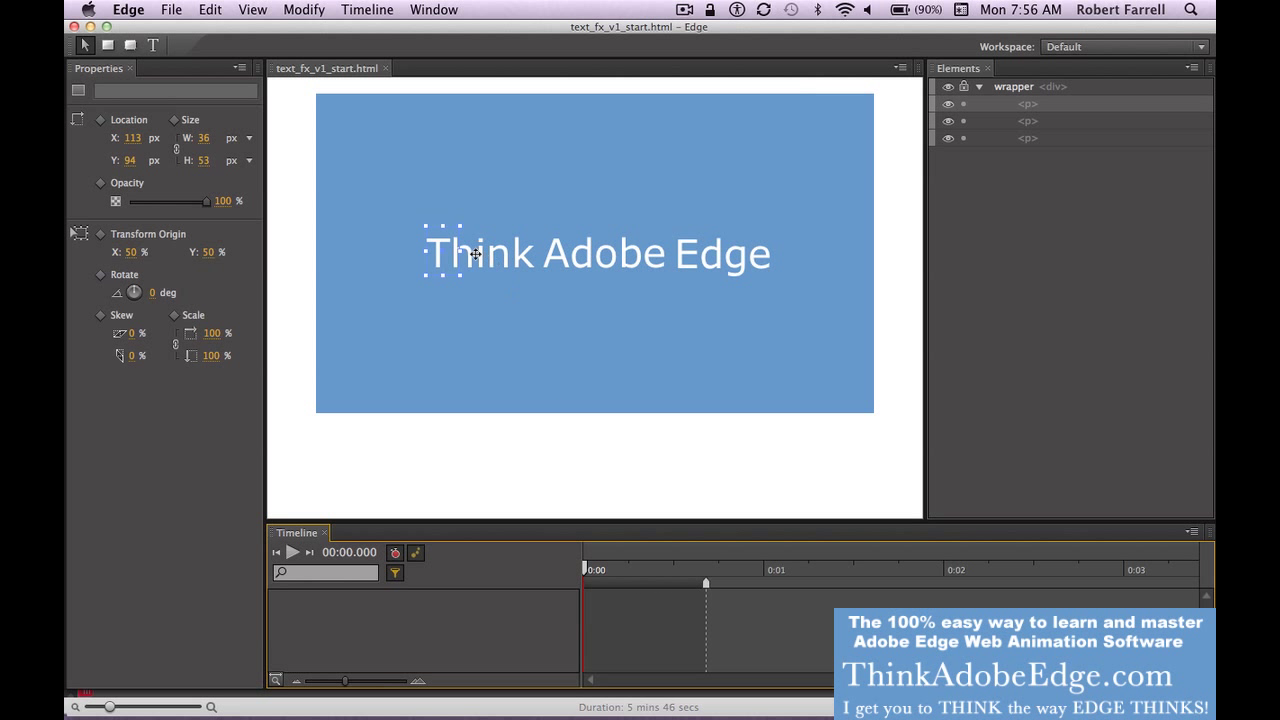
left_click_drag(480, 257, 926, 275)
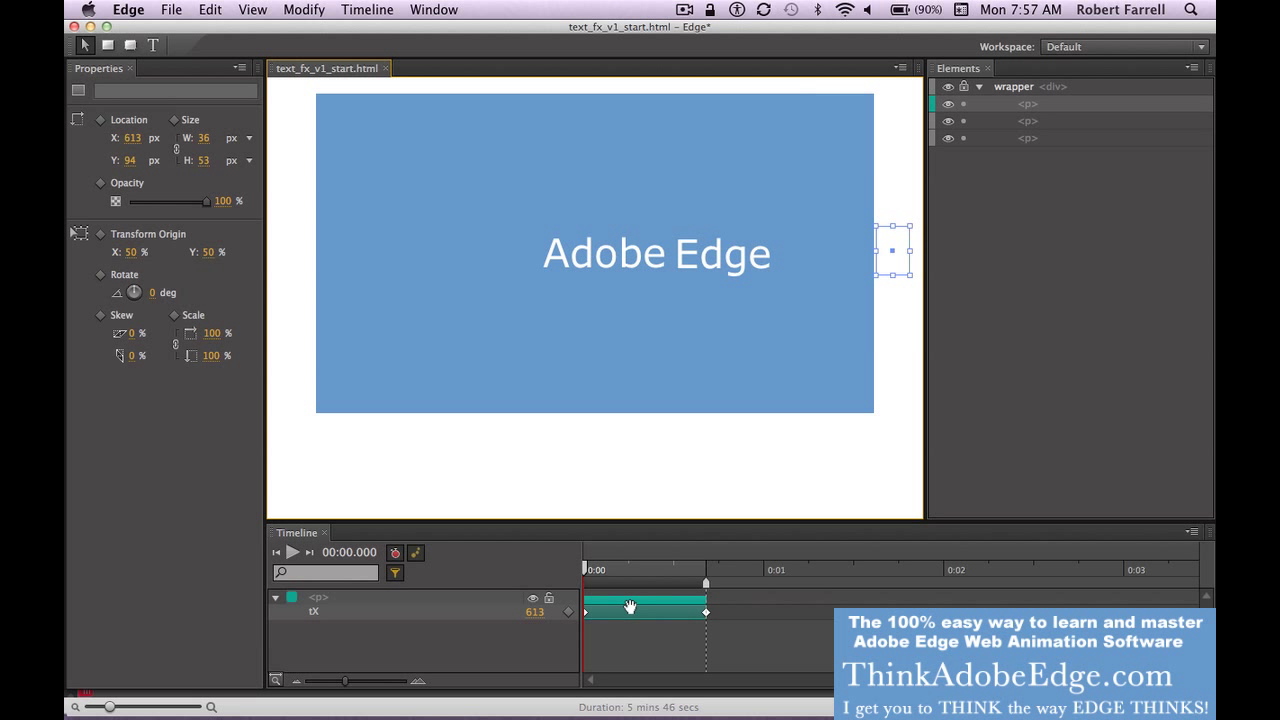
mouse_move(585, 568)
left_mouse_down()
mouse_move(714, 571)
mouse_move(586, 570)
left_mouse_up()
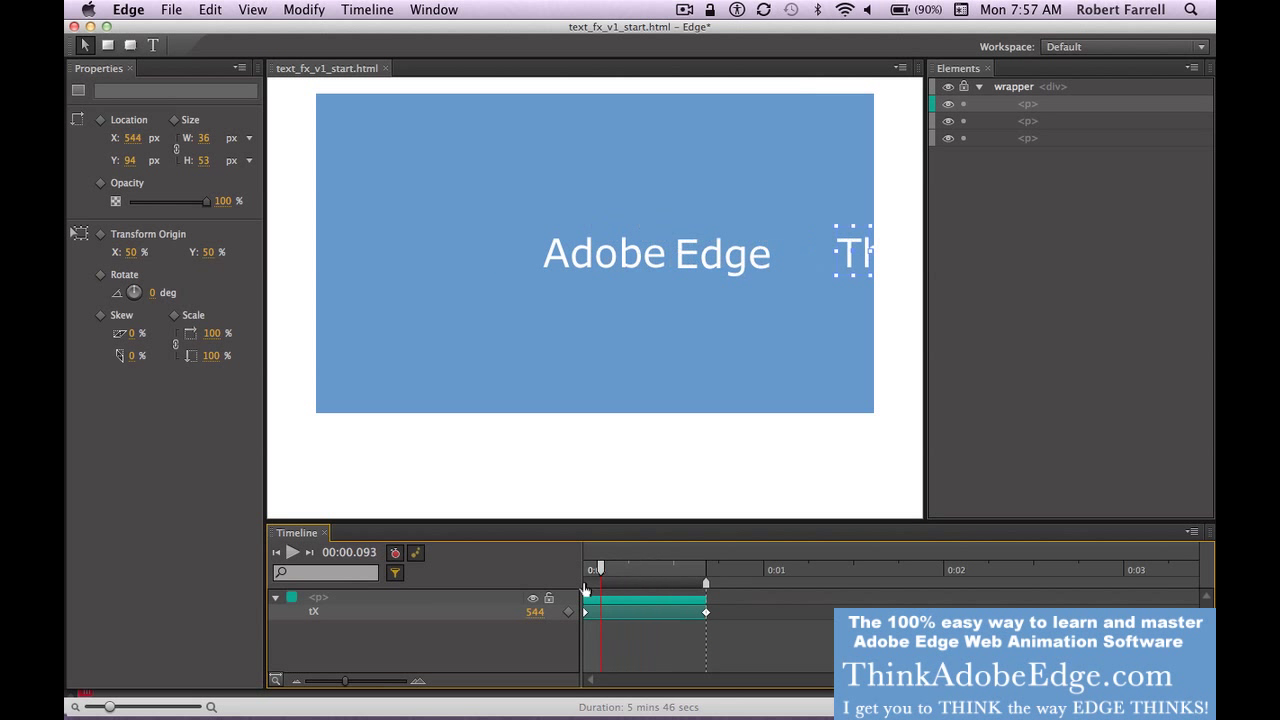
- Set the easing of the "Think" transition to easeOutBounce and save the project
left_click(647, 607)
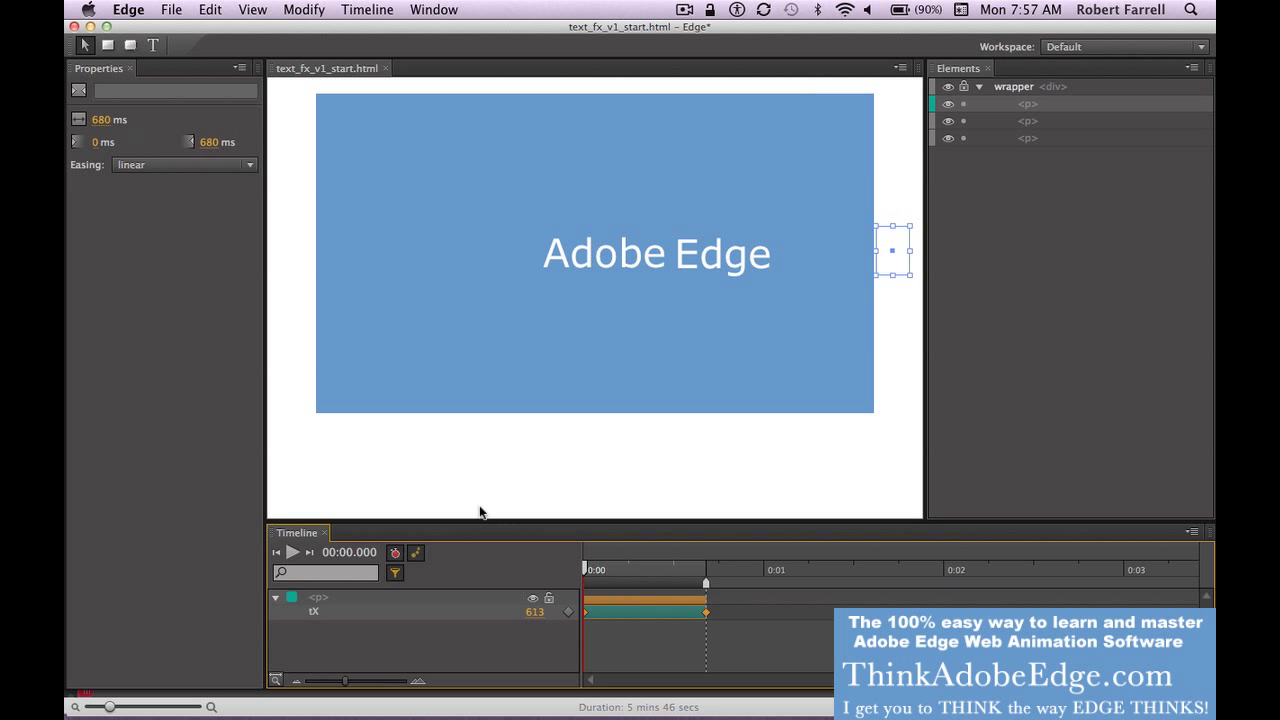
left_click(185, 162)
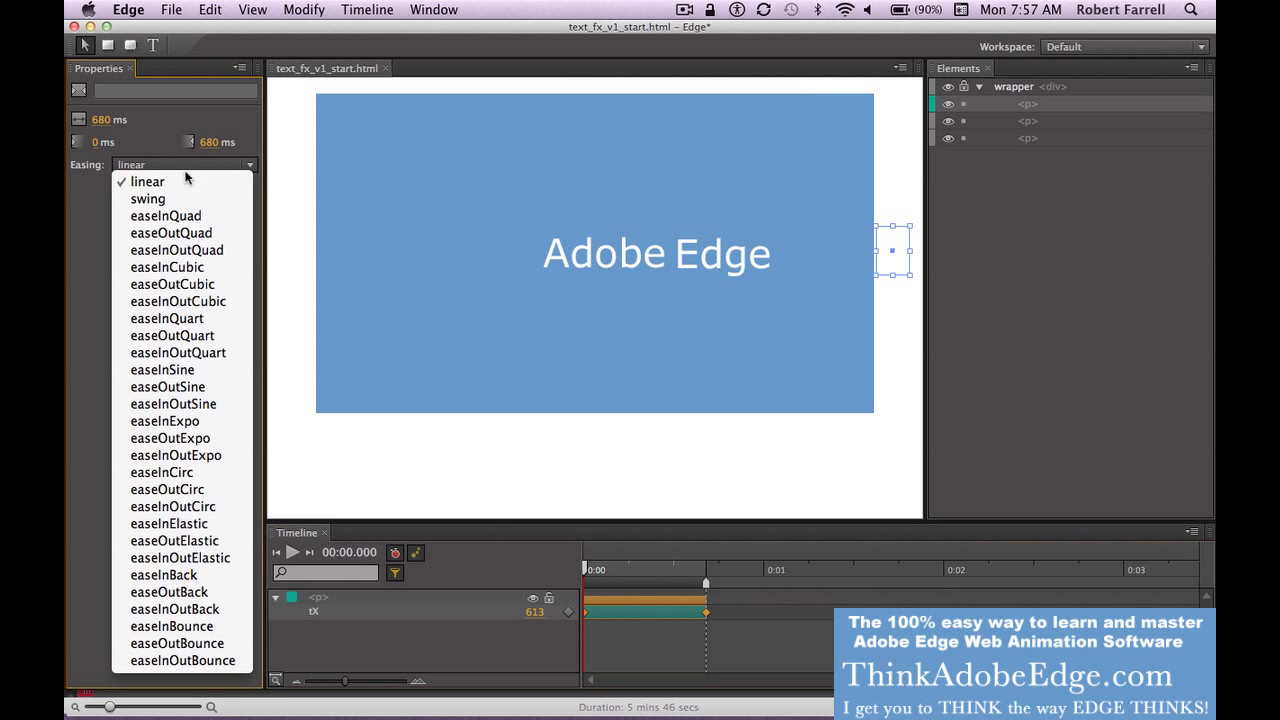
left_click(218, 644)
key("super+s")
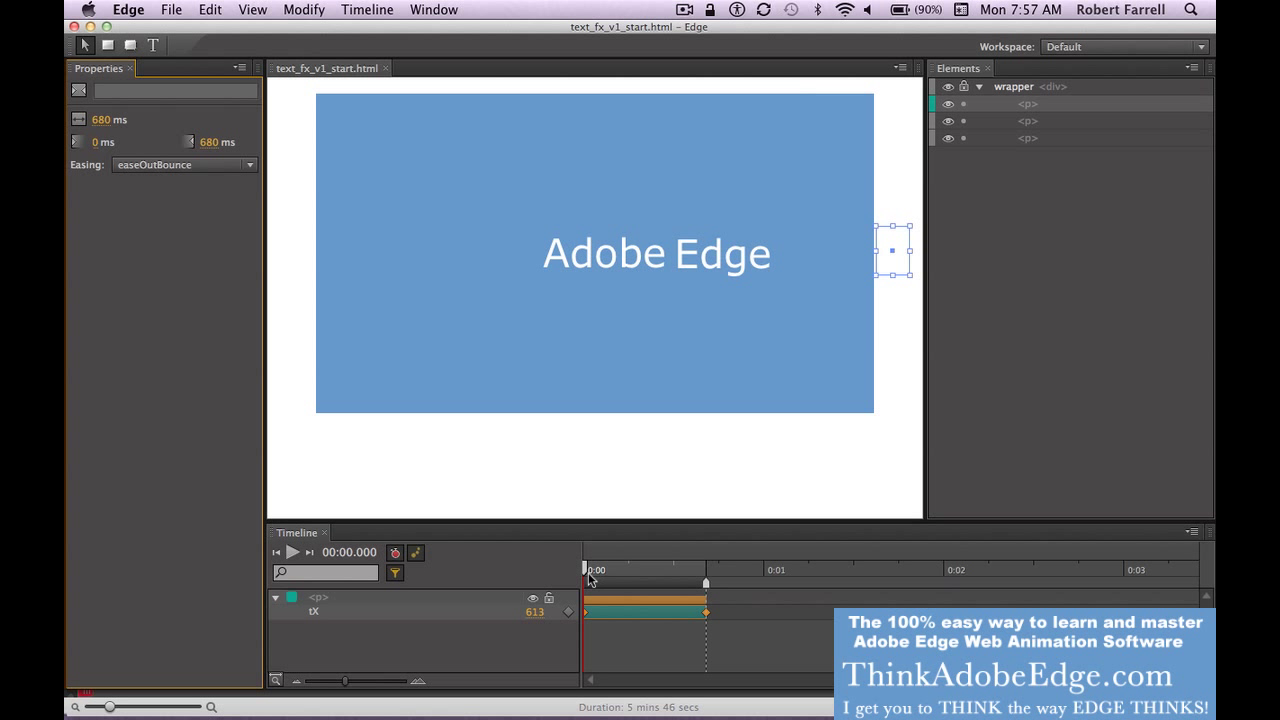
- Replay the bouncing "Think" animation from the start, preview it in the browser and return to Adobe Edge
key("space")
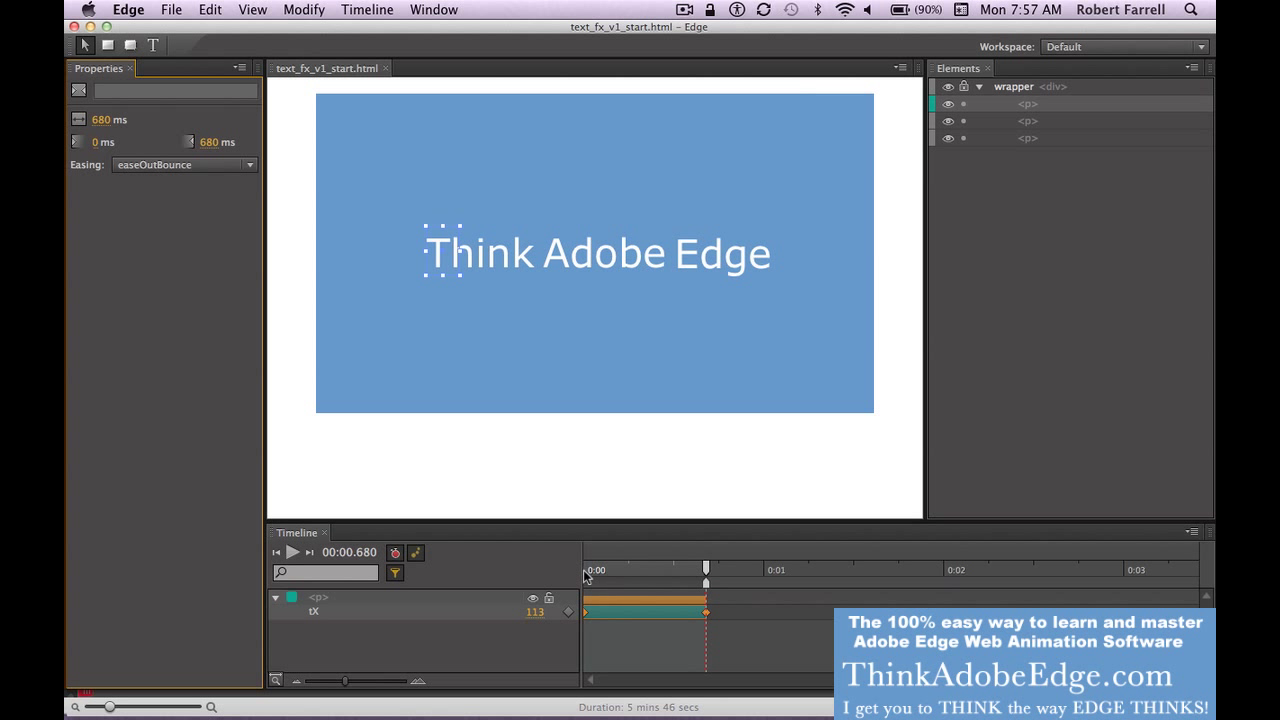
left_click_drag(705, 570, 560, 576)
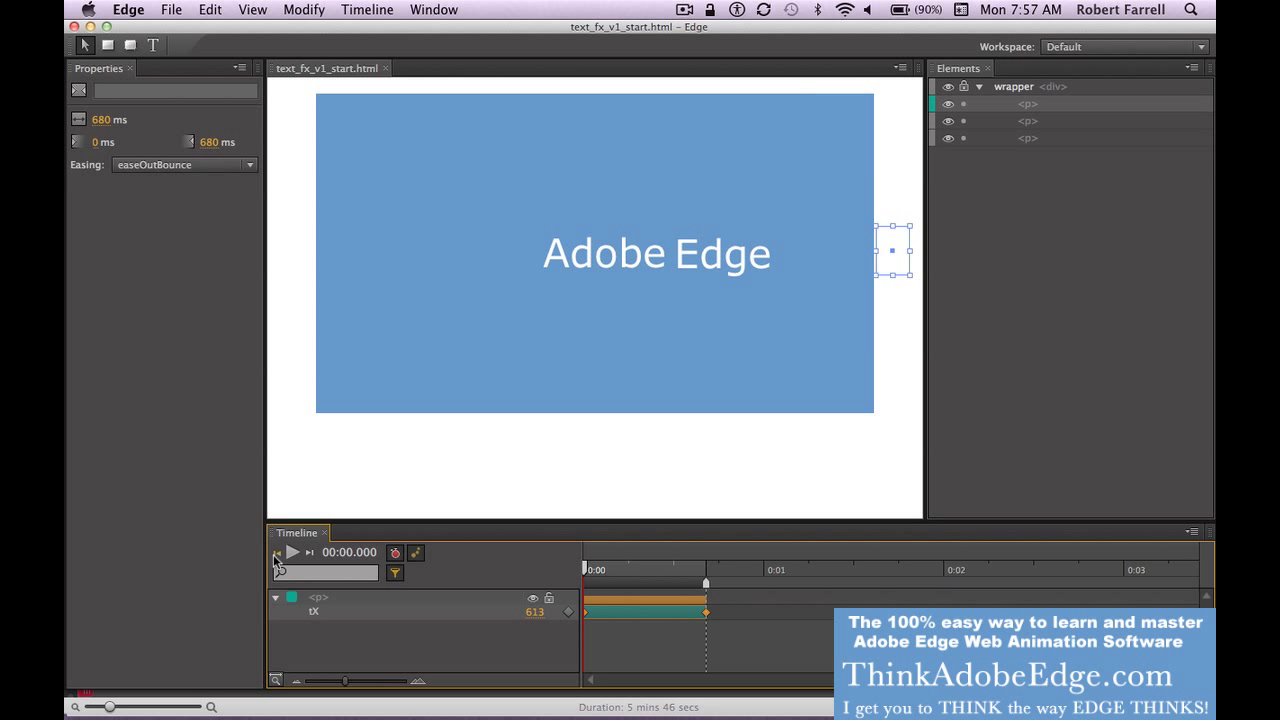
left_click(307, 553)
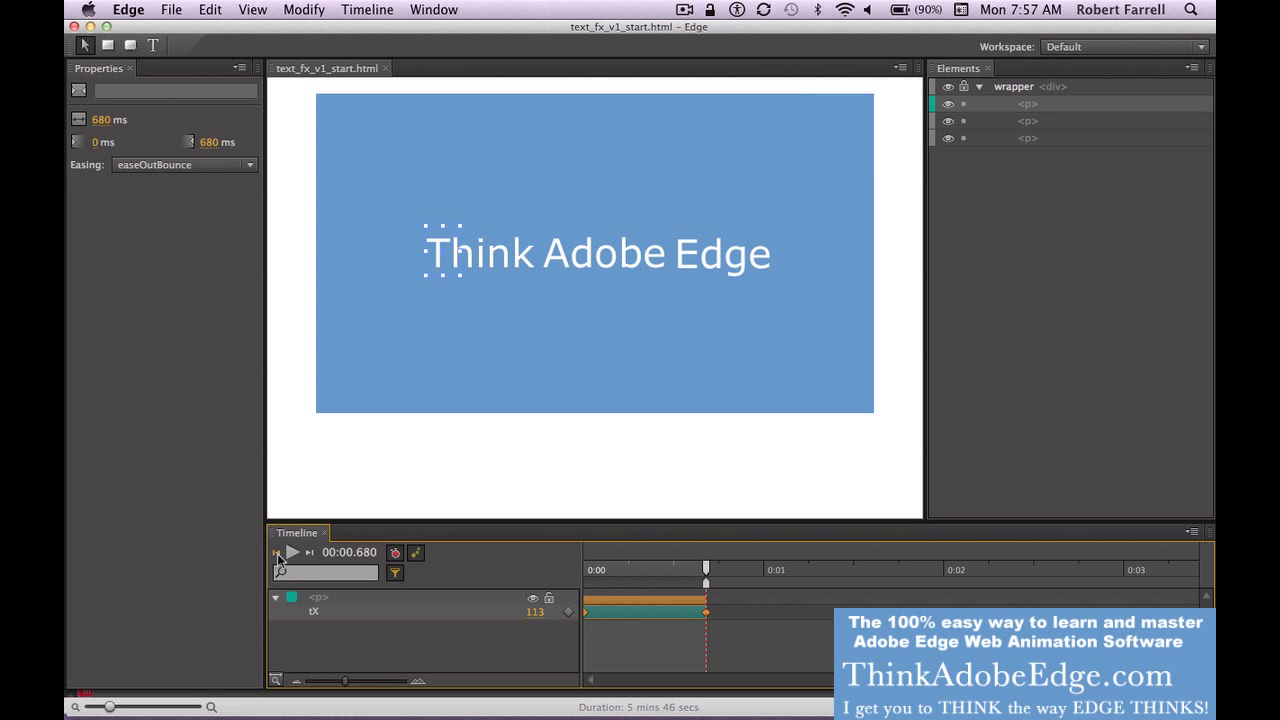
left_click_drag(705, 569, 556, 576)
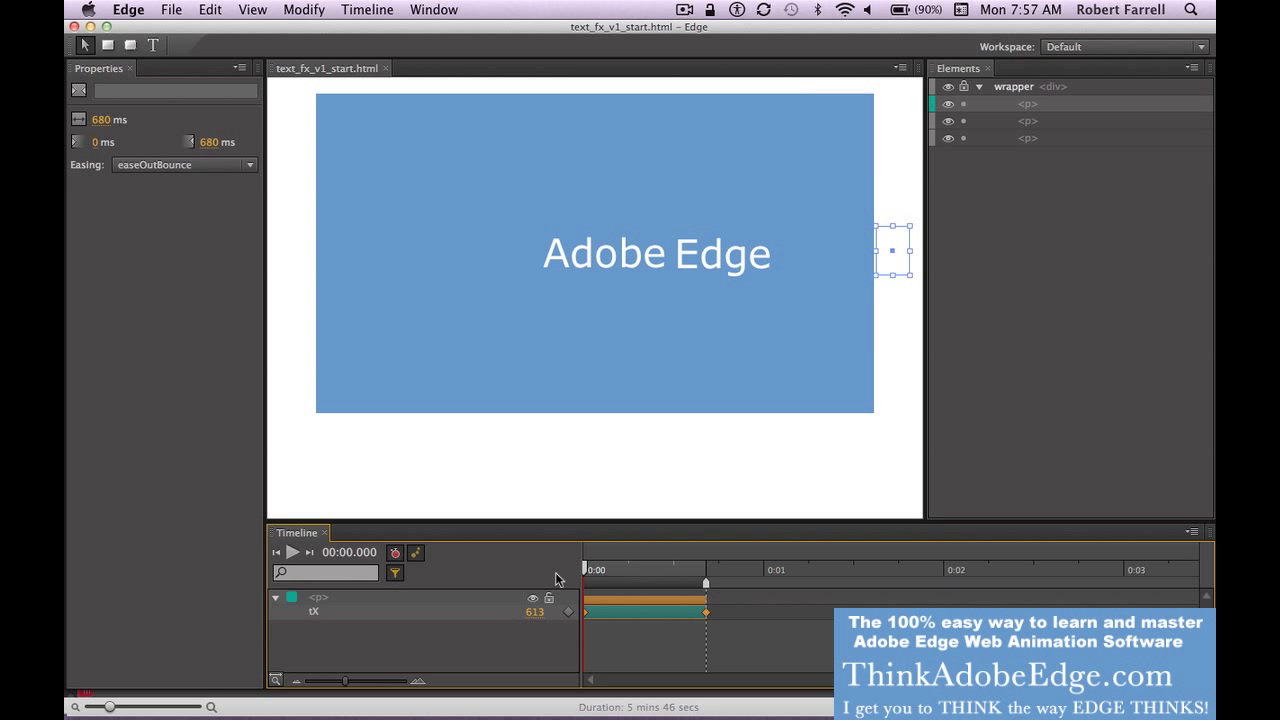
key("space")
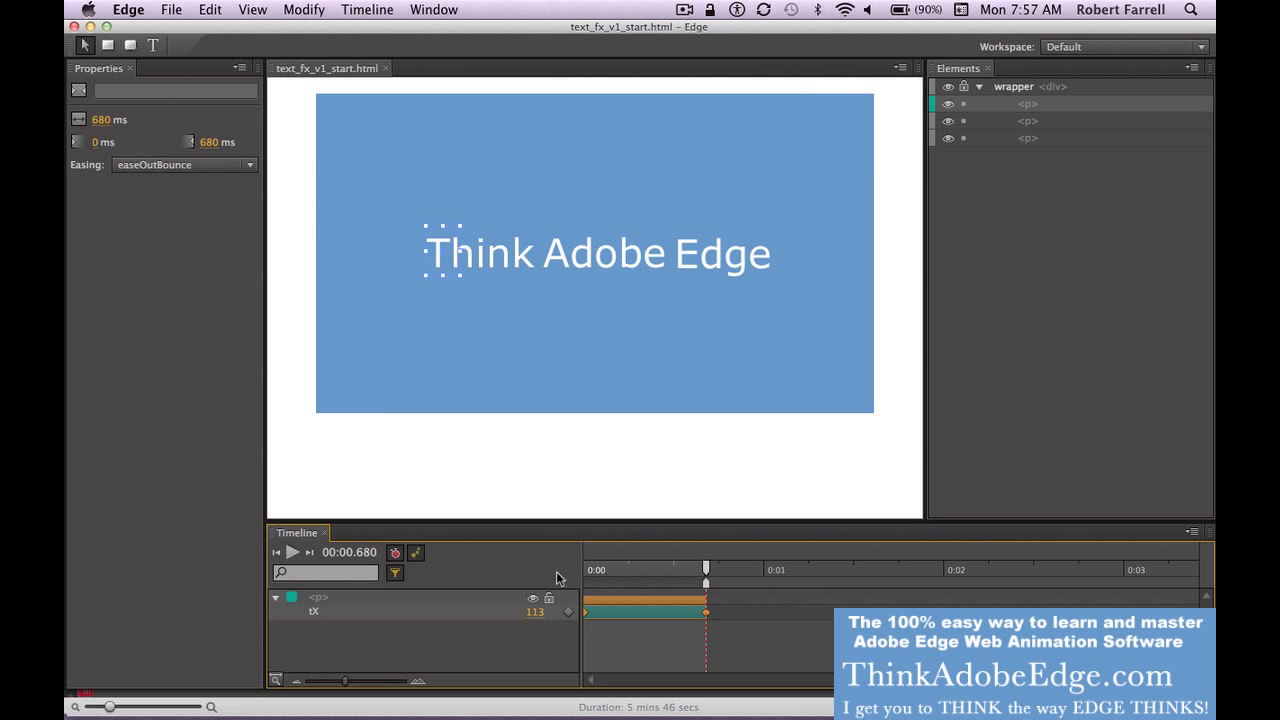
key("super+Return")
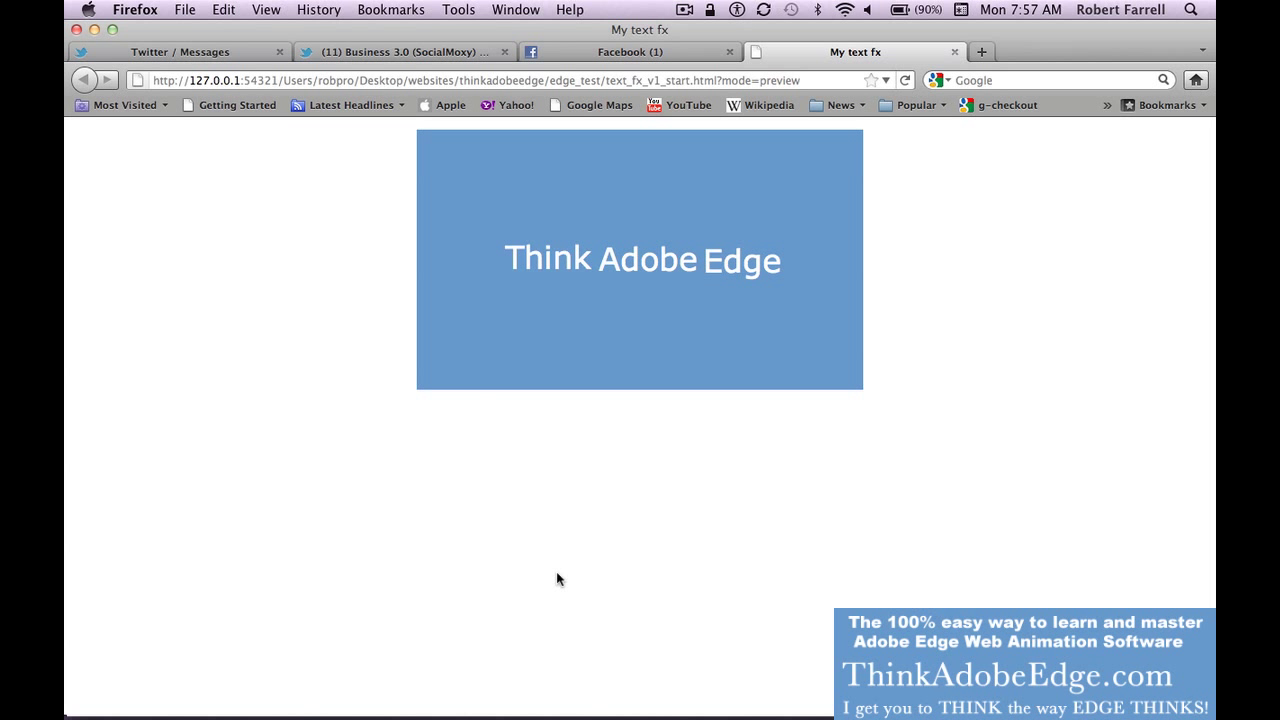
key("super+Tab")
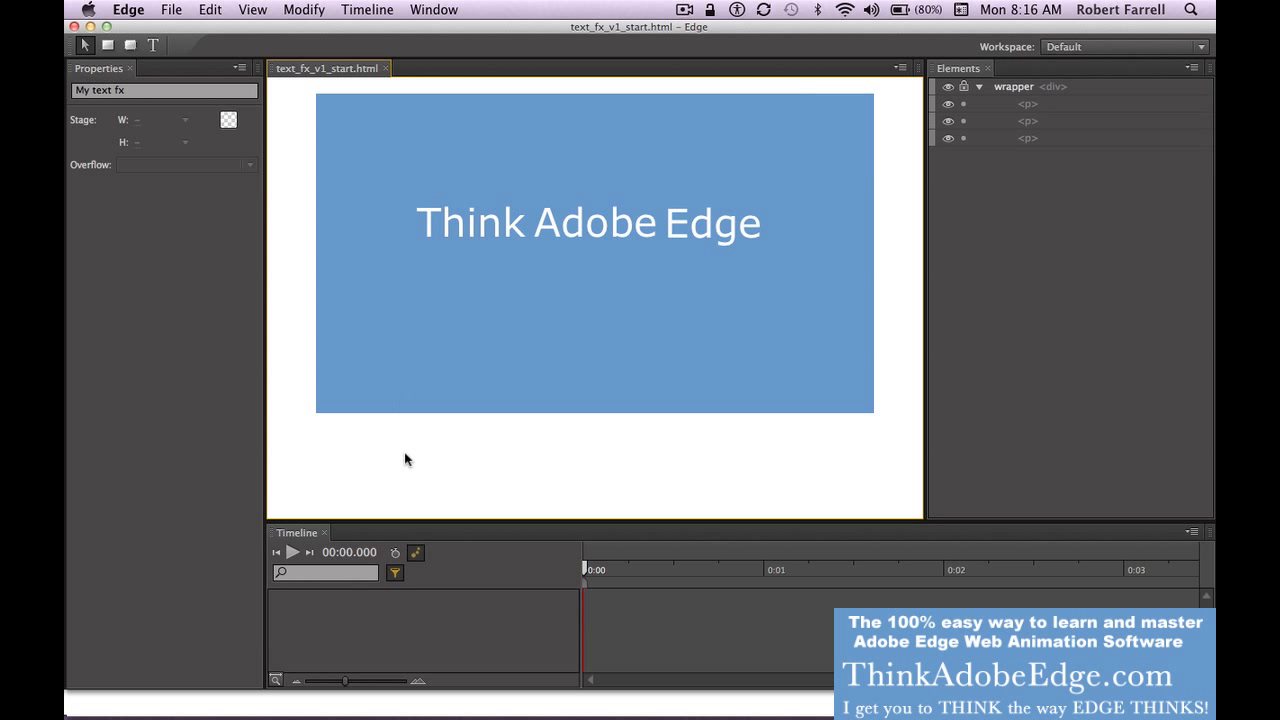
- Try moving the three words down together with automatic keyframe creation on, undo the move and turn automatic keyframes off
left_click(396, 553)
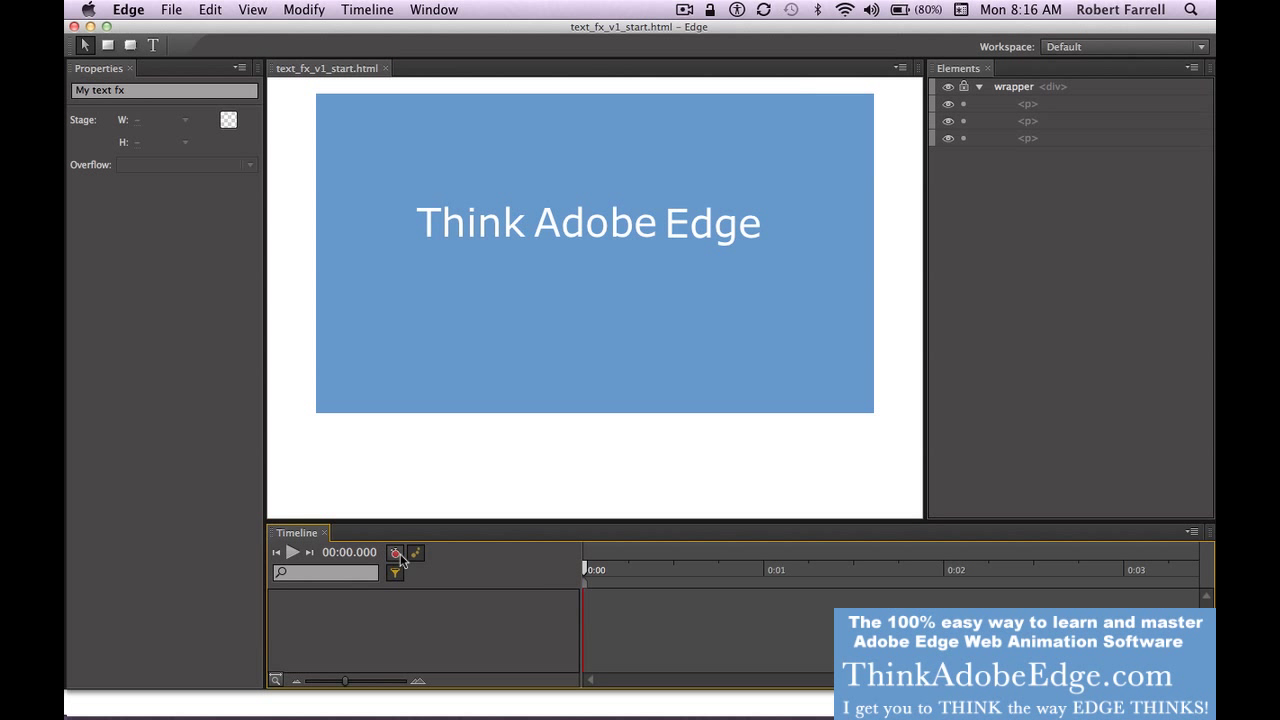
left_click_drag(399, 182, 745, 277)
left_click_drag(716, 234, 737, 326)
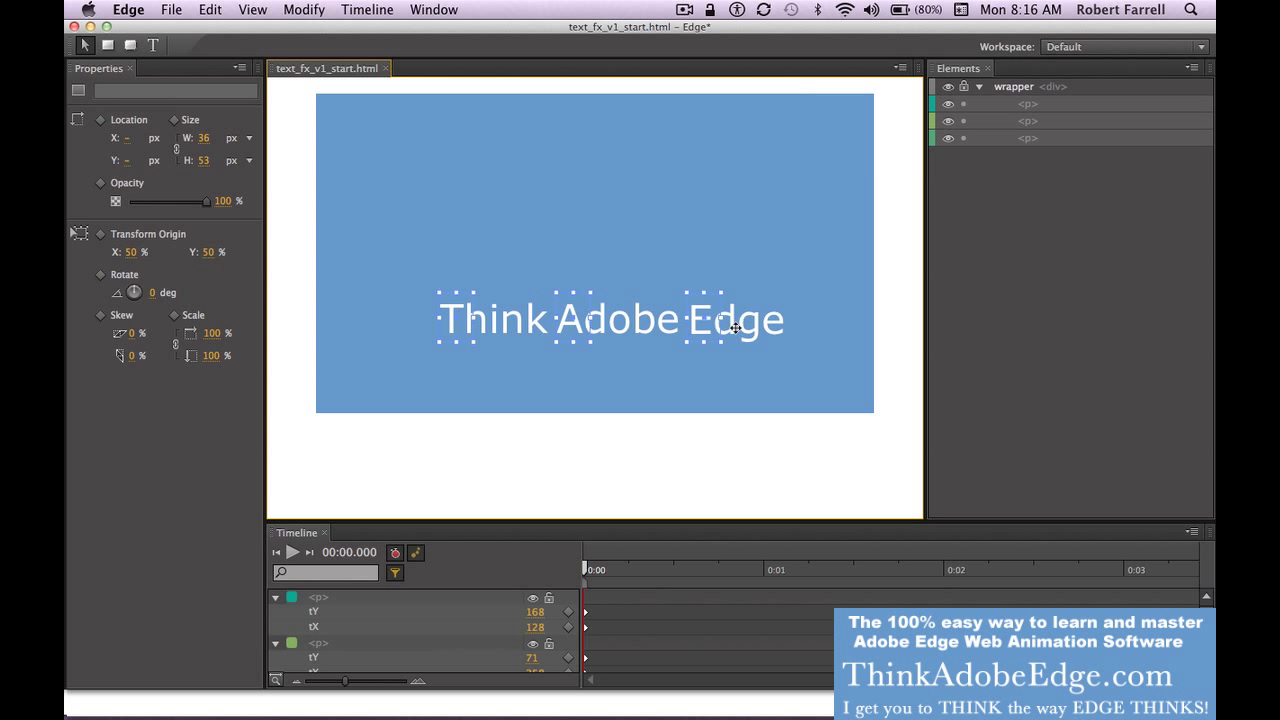
key("super+z")
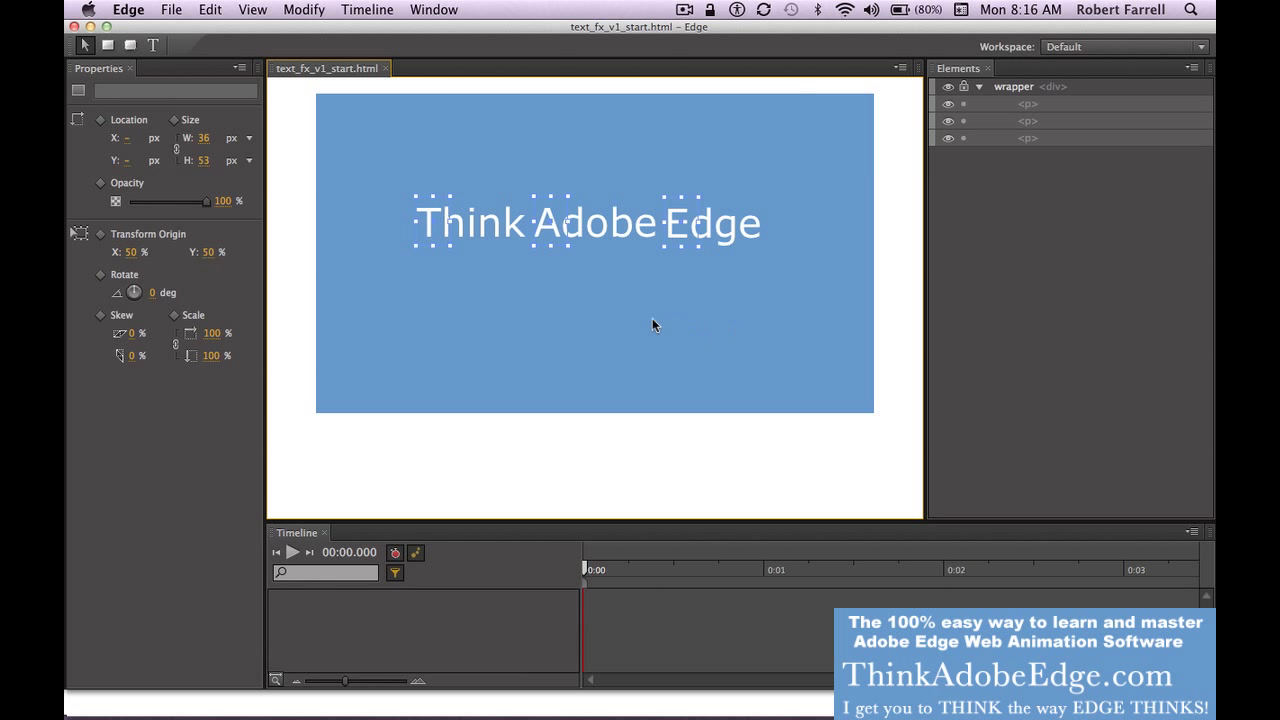
left_click(396, 553)
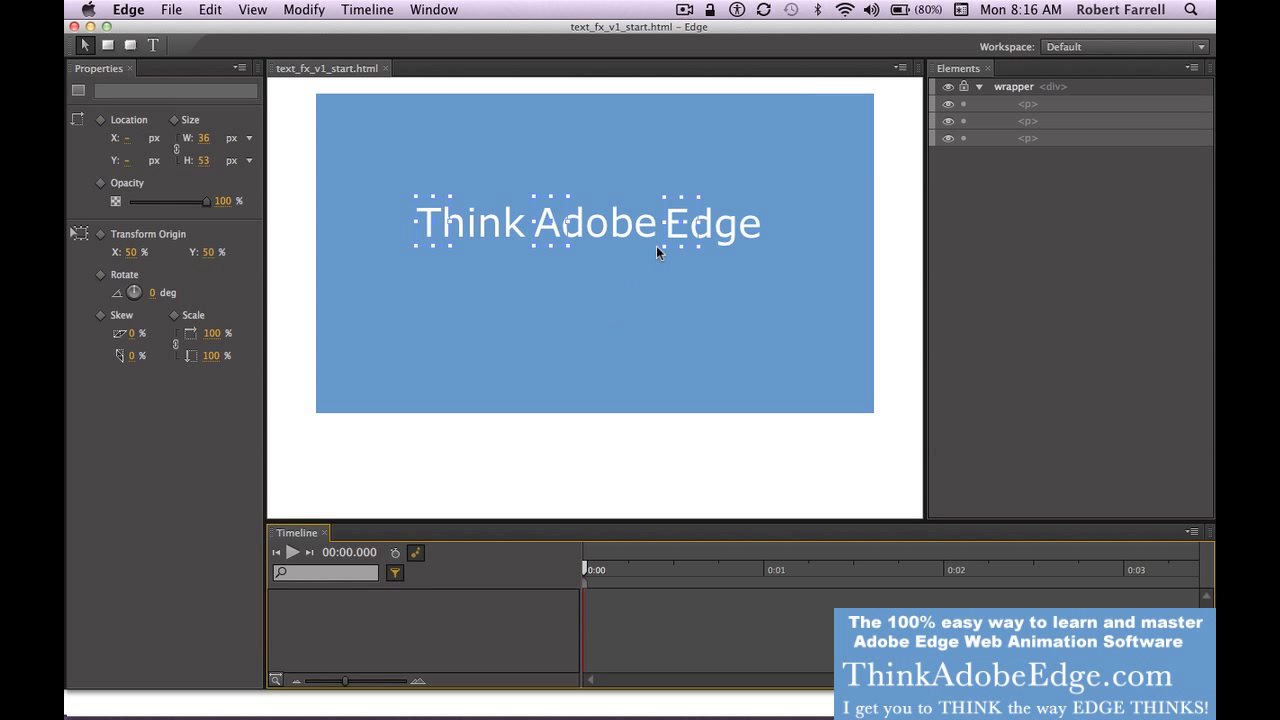
- Centre the three selected words in the wrapper, with "Think" at about X 112, Y 97 px, and save the project
left_click_drag(651, 233, 659, 264)
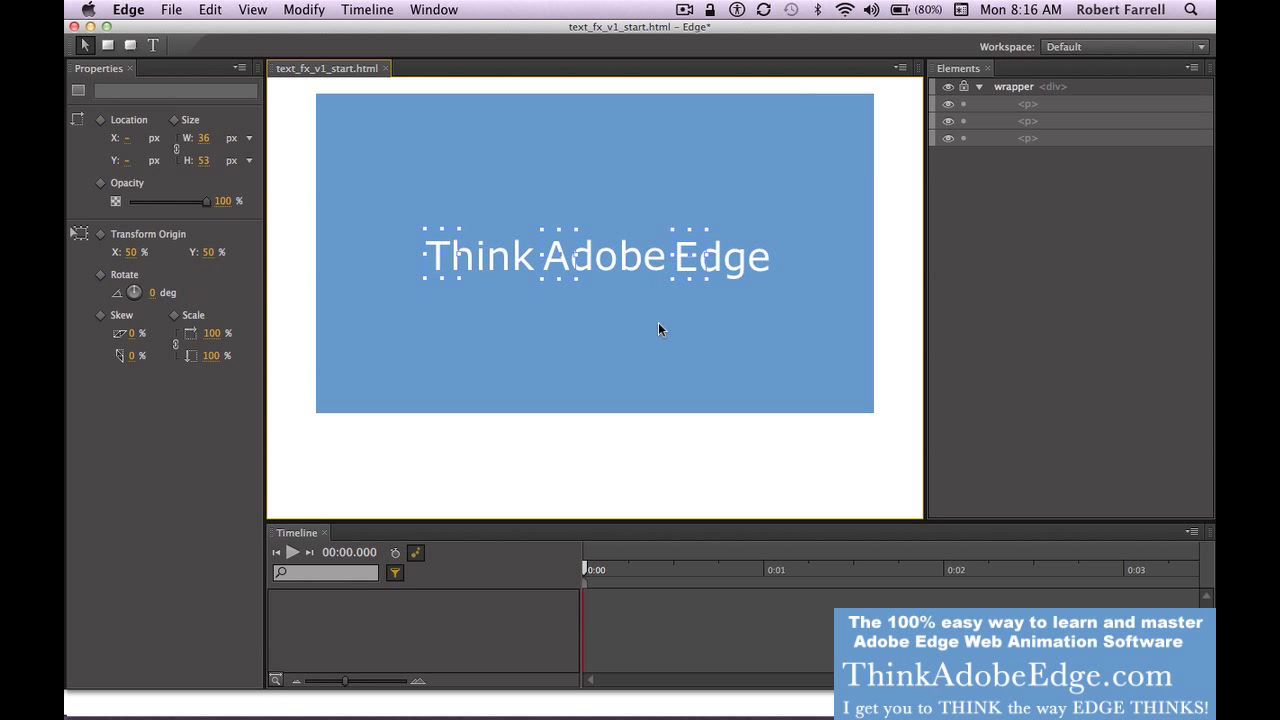
left_click(658, 337)
key("super+s")
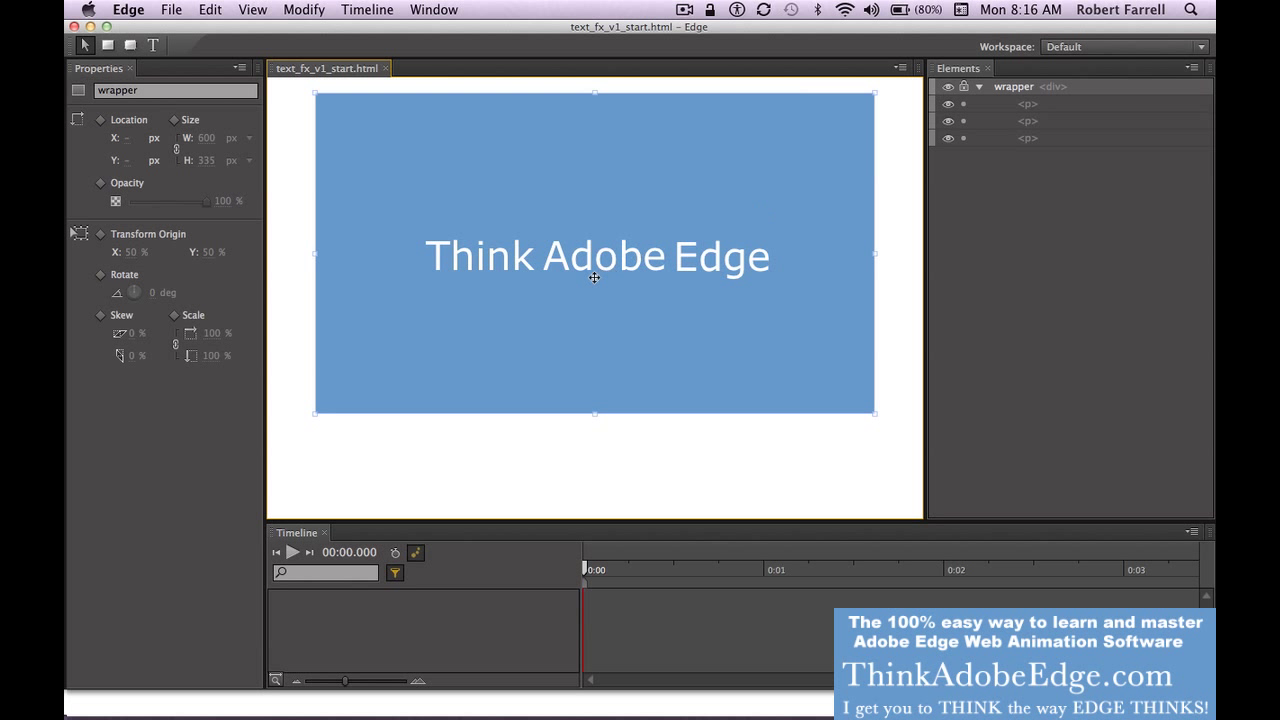
- Animate "Think" sliding in from about X 625 px to its current position over 0.75 s using automatic keyframes, and play it
left_click(502, 266)
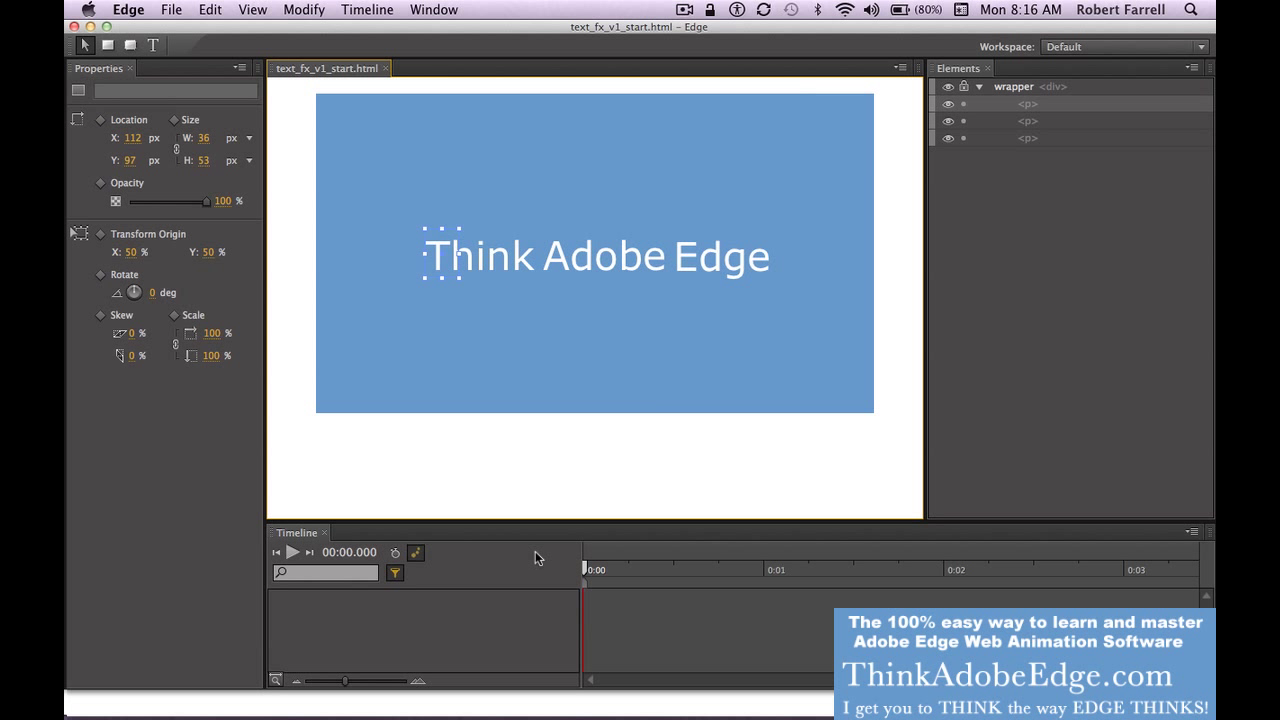
left_click(394, 555)
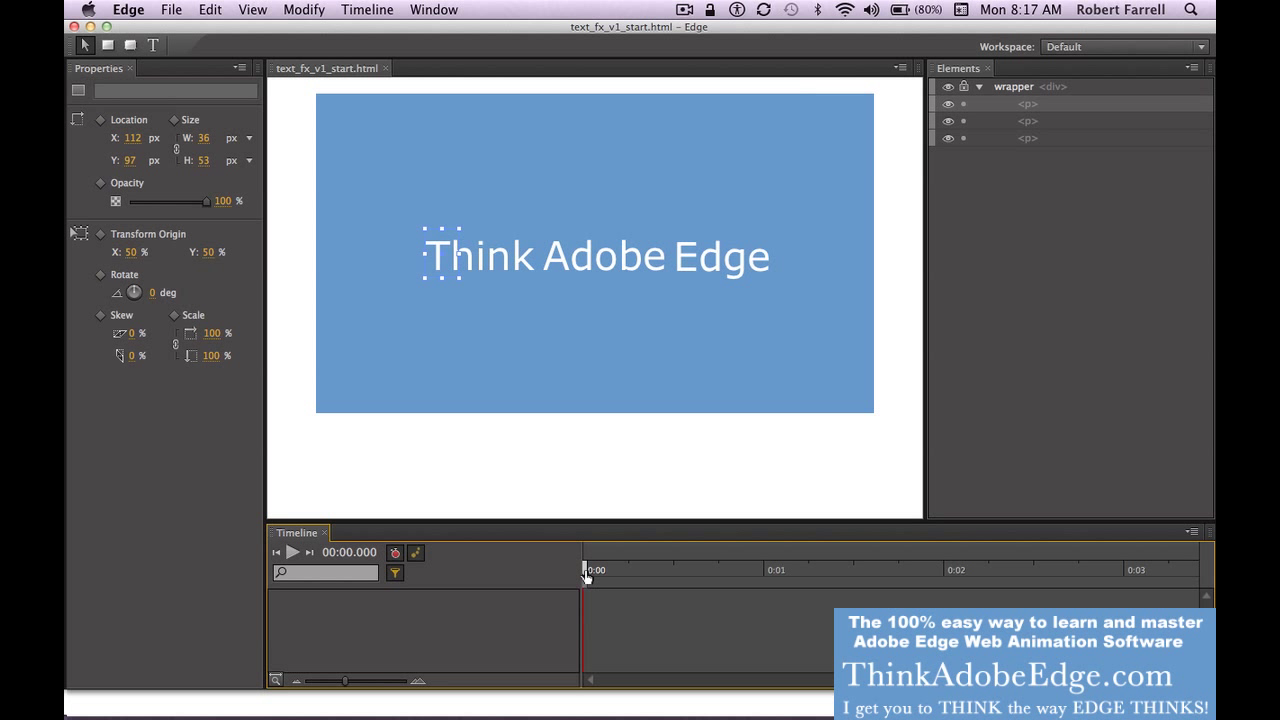
left_click_drag(586, 584, 718, 591)
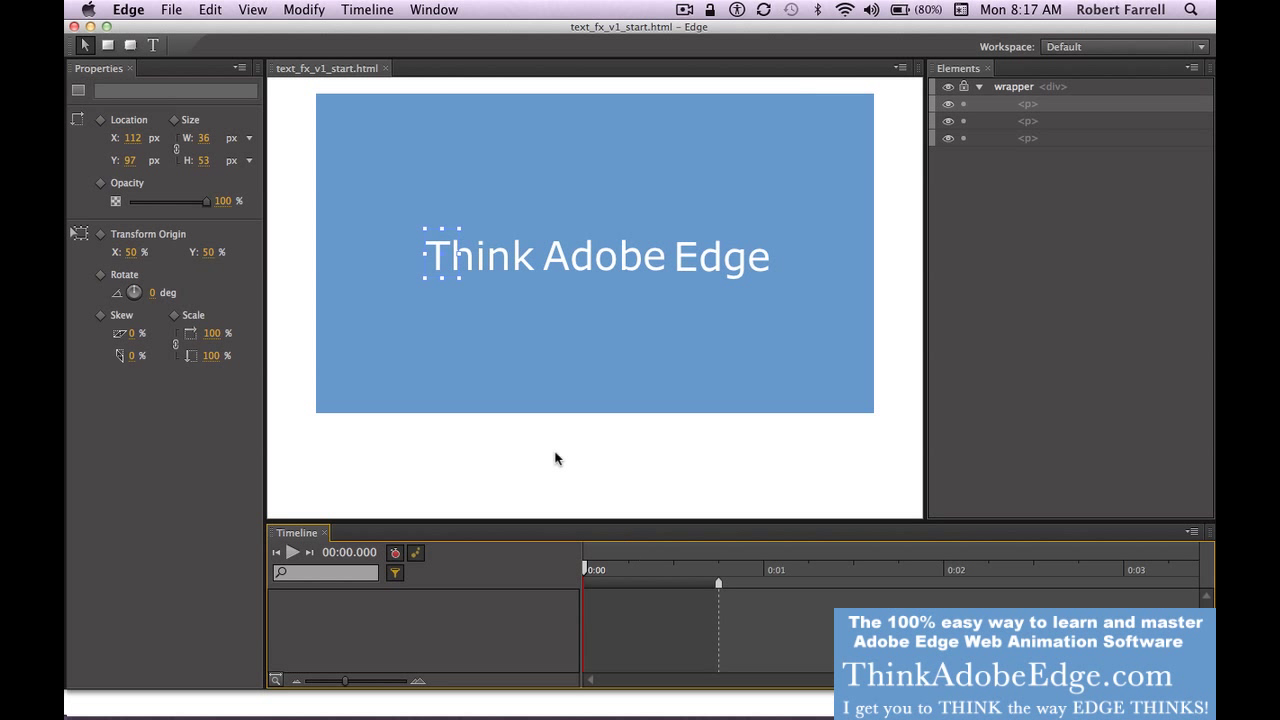
left_click_drag(462, 262, 923, 260)
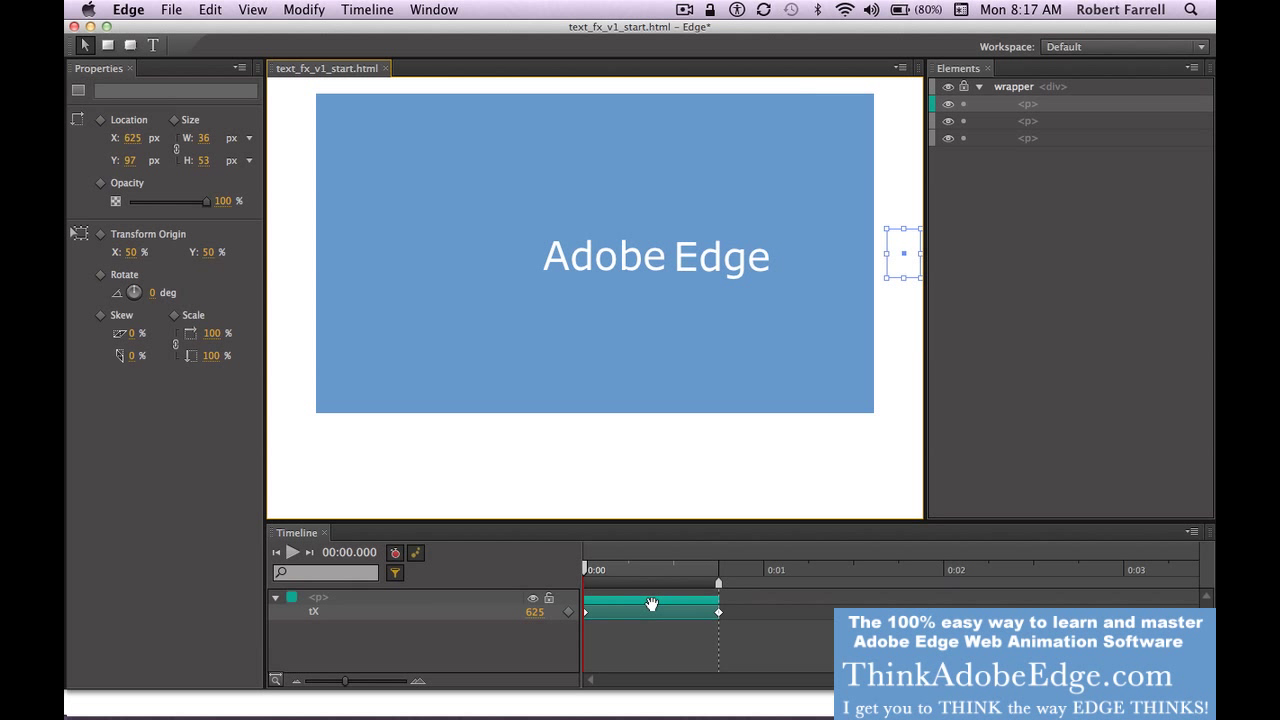
key("space")
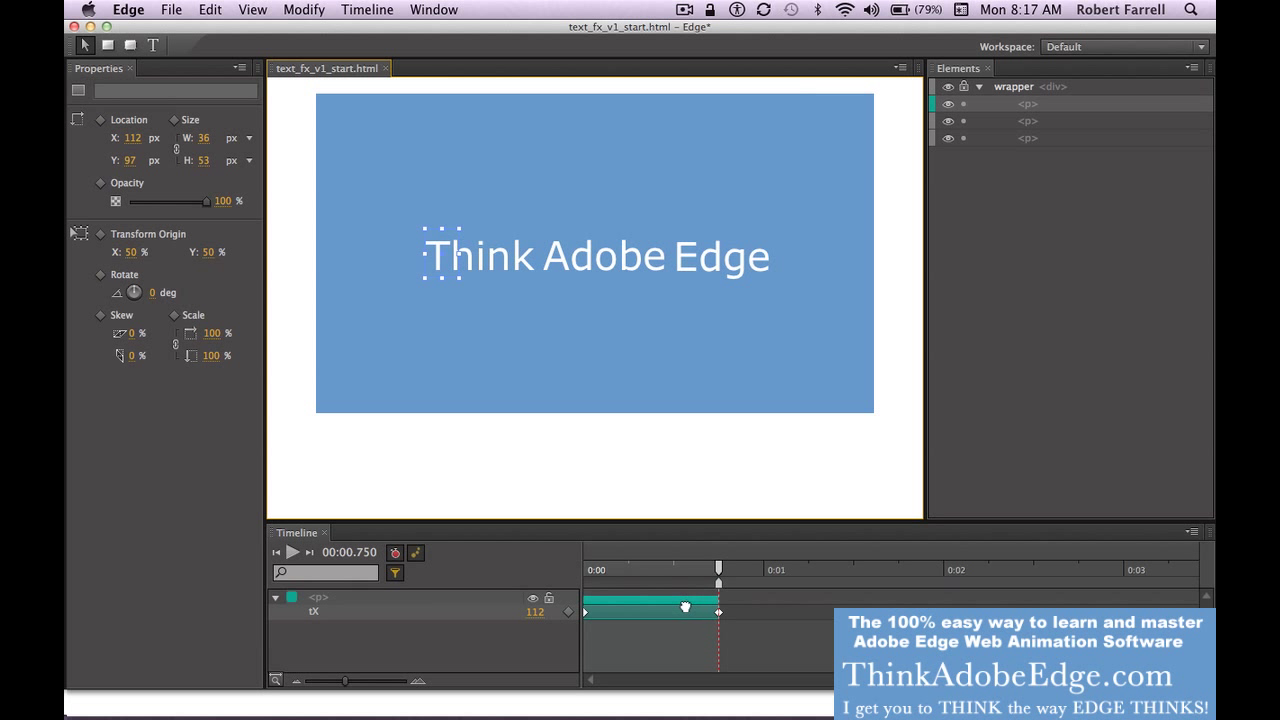
- Shorten the "Think" transition to 500 ms and check its start and end frames
left_click(686, 604)
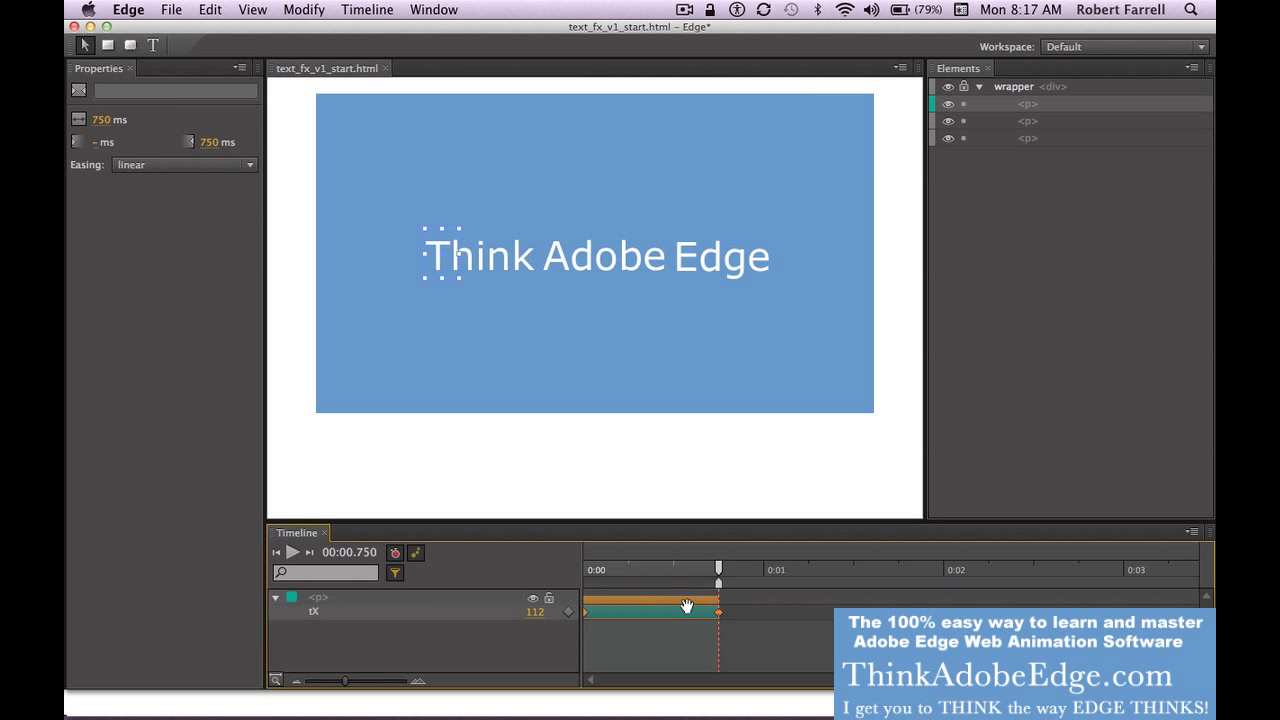
left_click(101, 121)
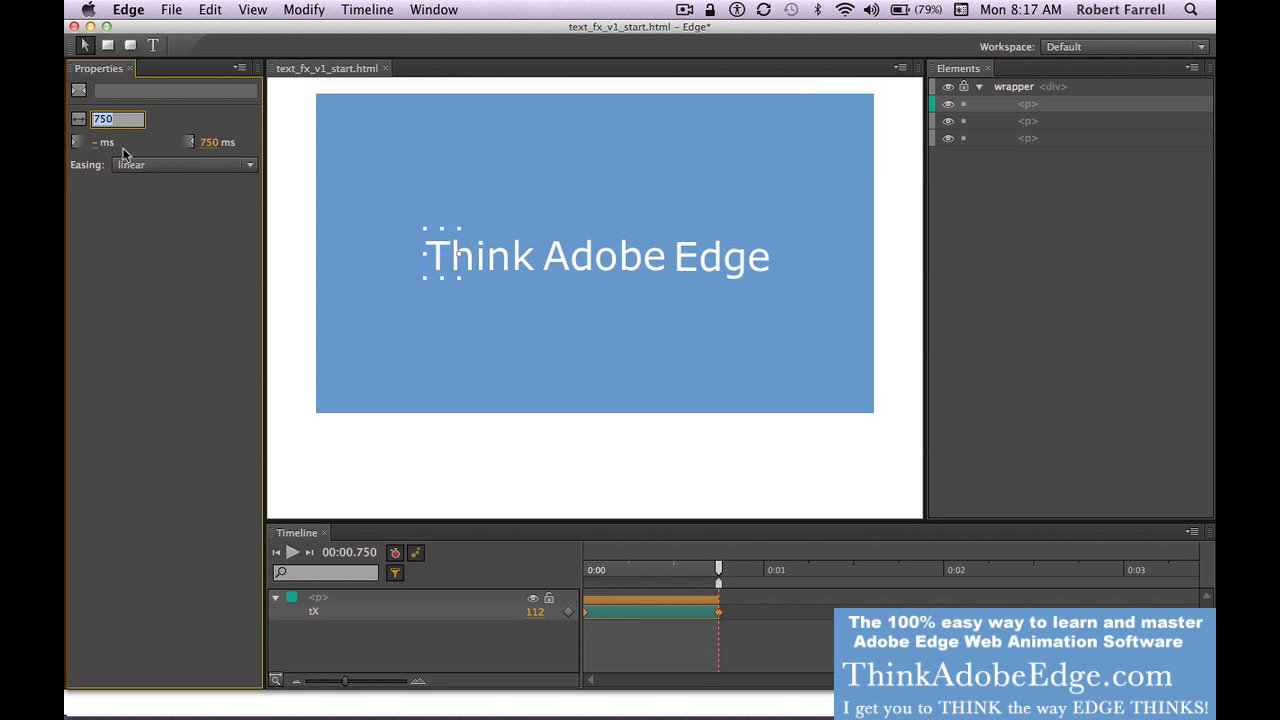
type("500")
key("Return")
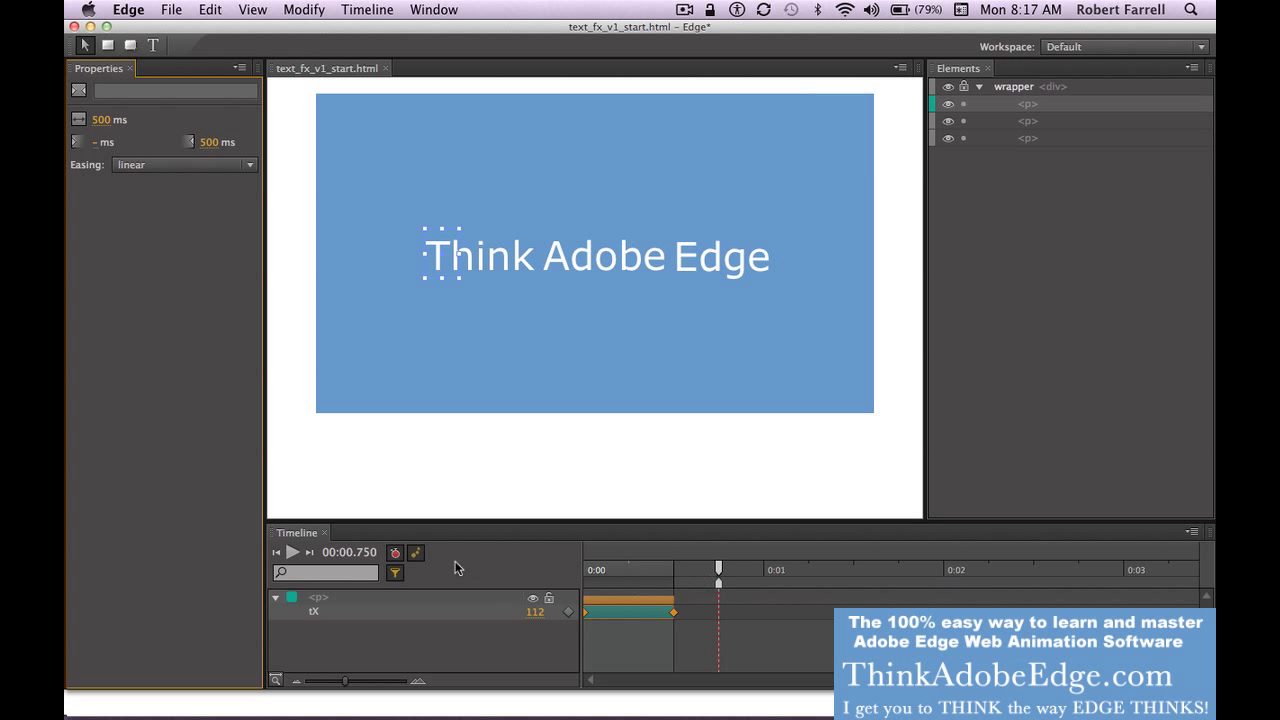
left_click(278, 554)
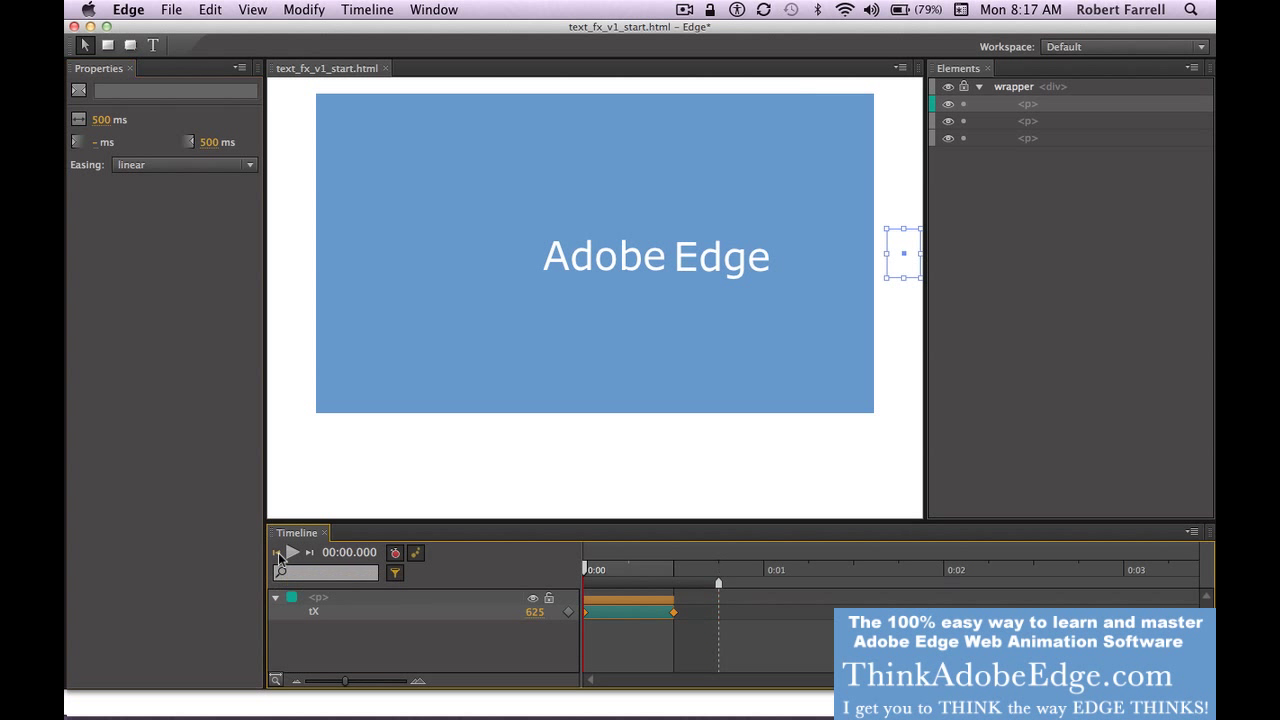
left_click(309, 554)
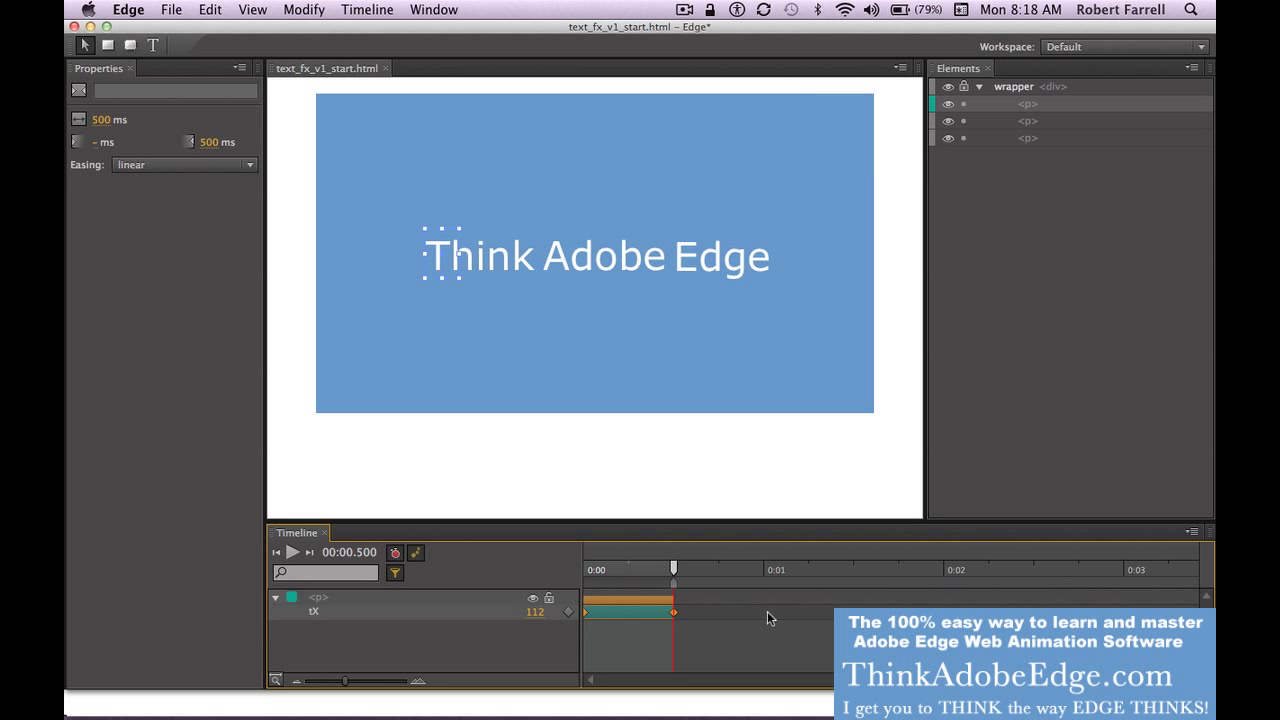
- Examine the "Think" transition at several timeline zoom levels, fit it to the view, and zoom back out to about four seconds
key("minus")
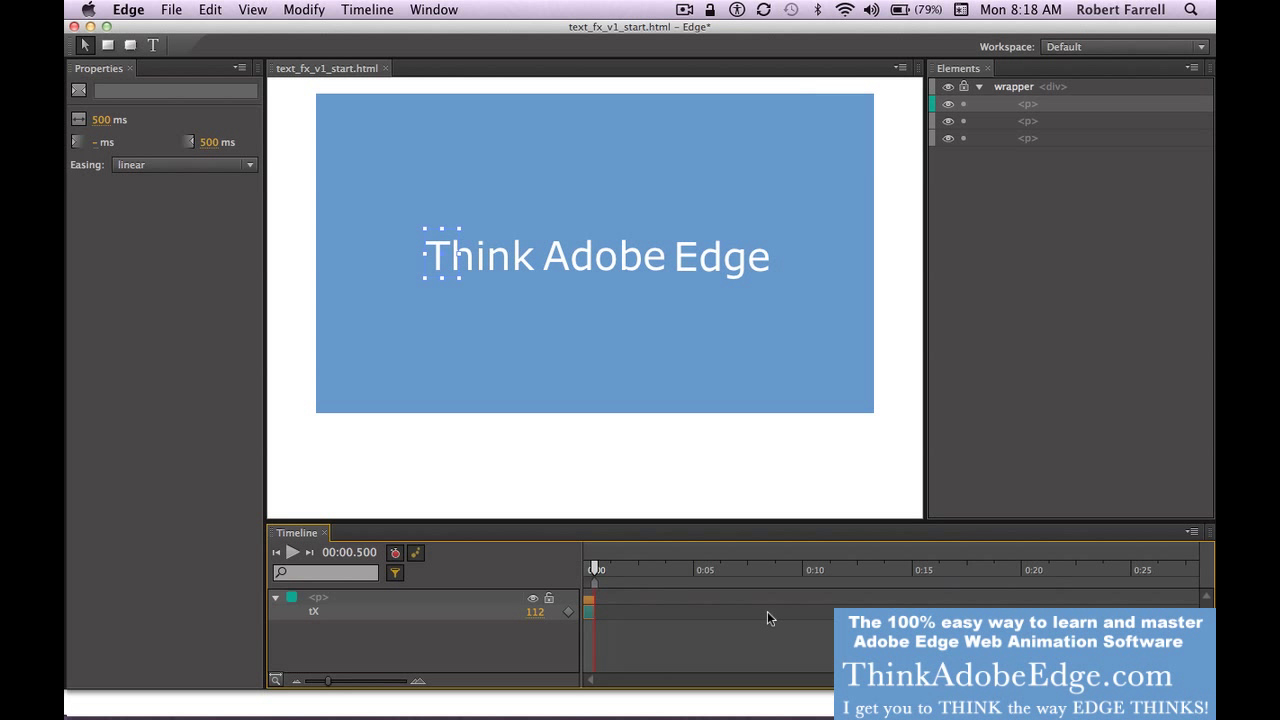
key("equal")
key("equal")
key("equal")
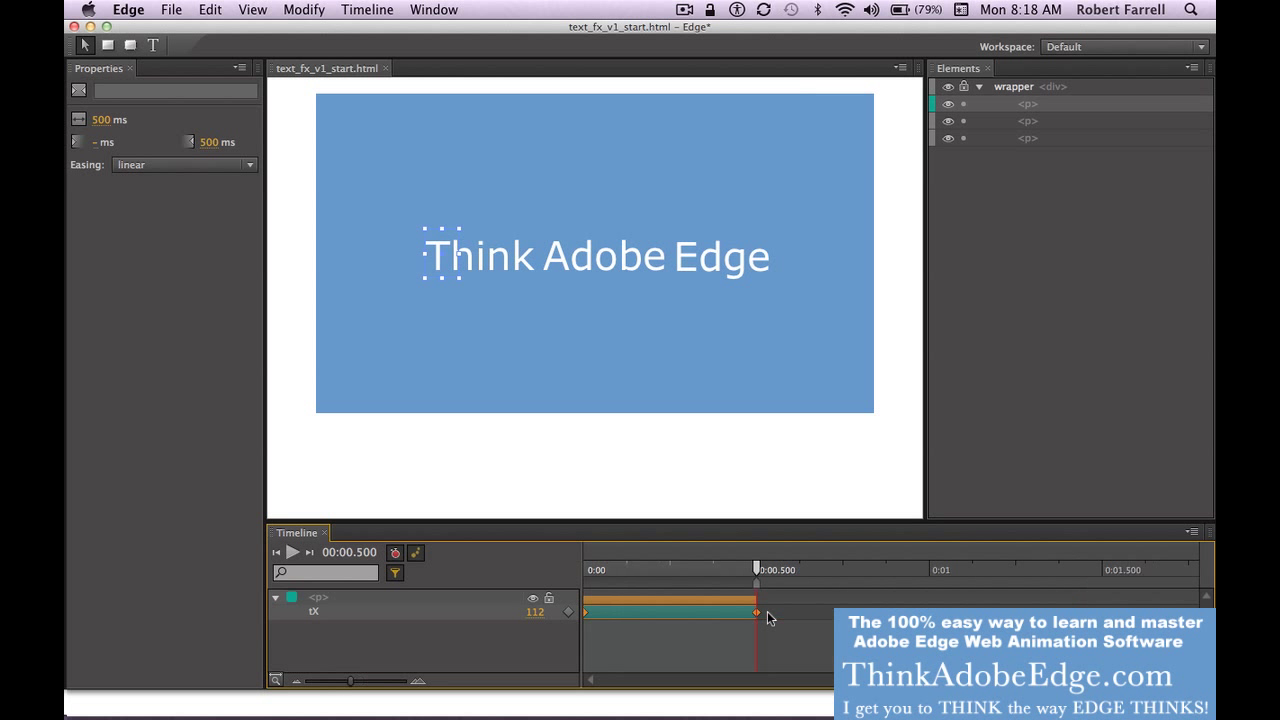
key("minus")
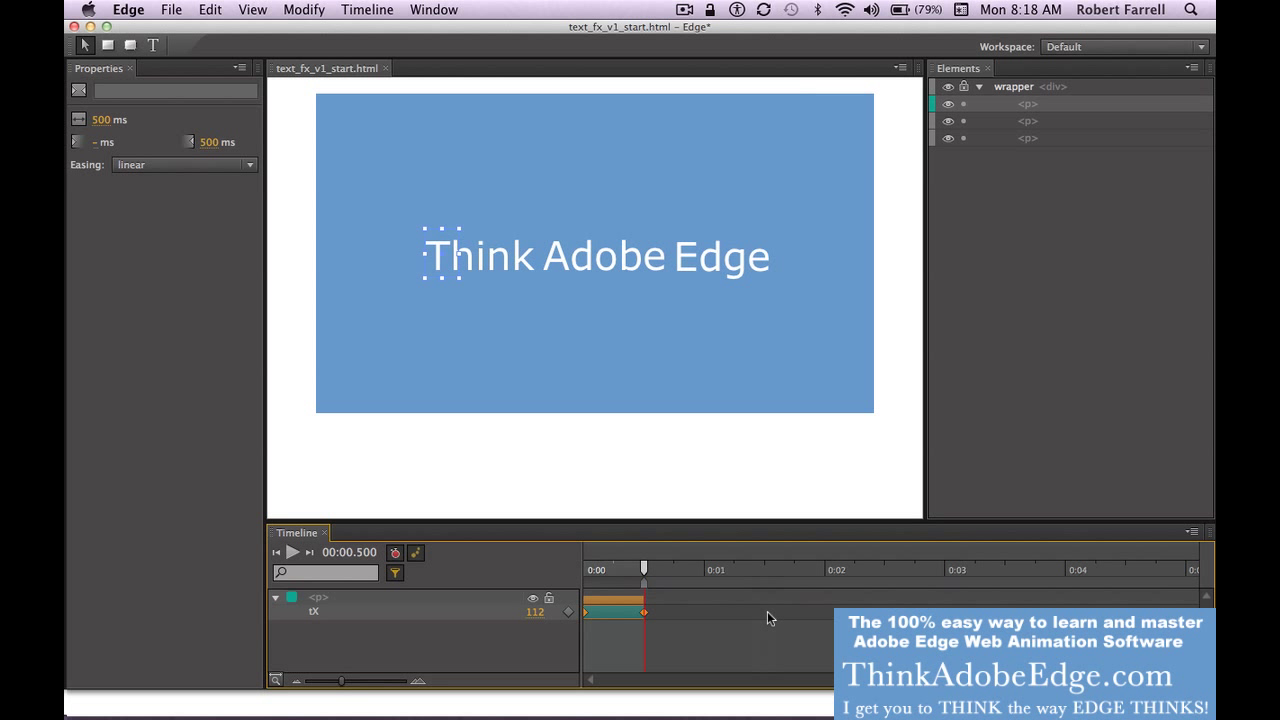
key("minus")
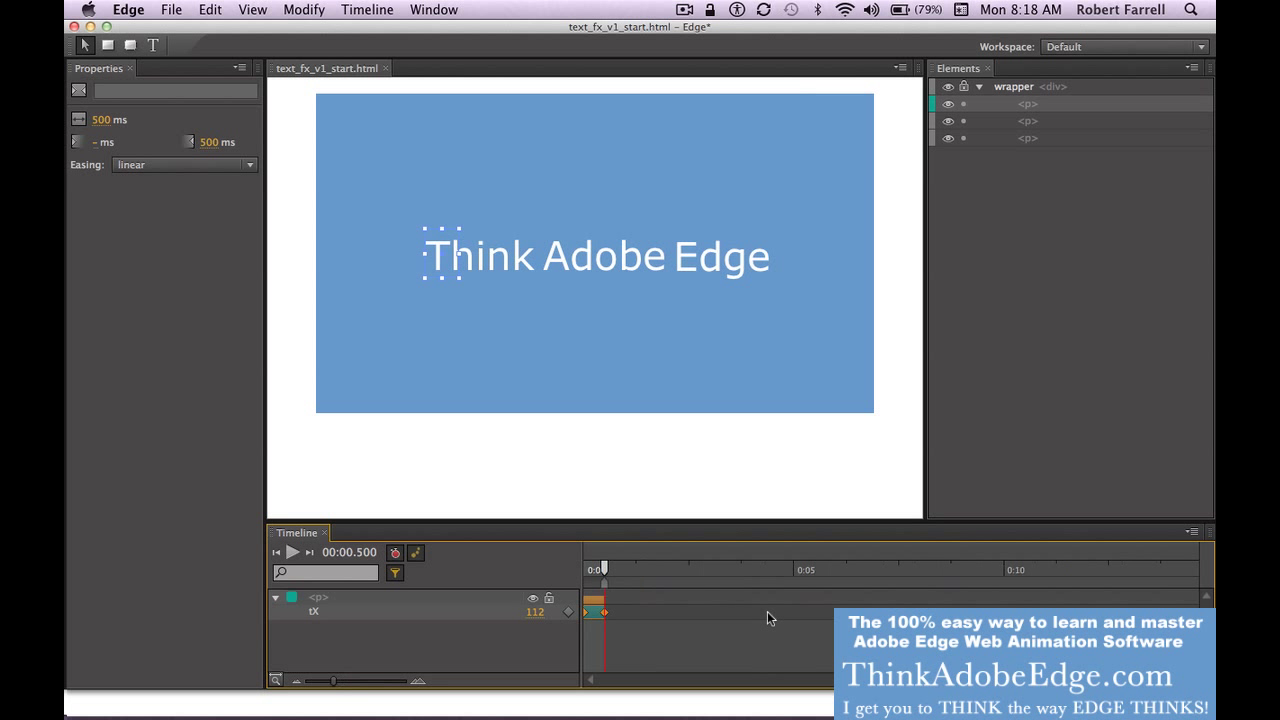
key("equal")
key("equal")
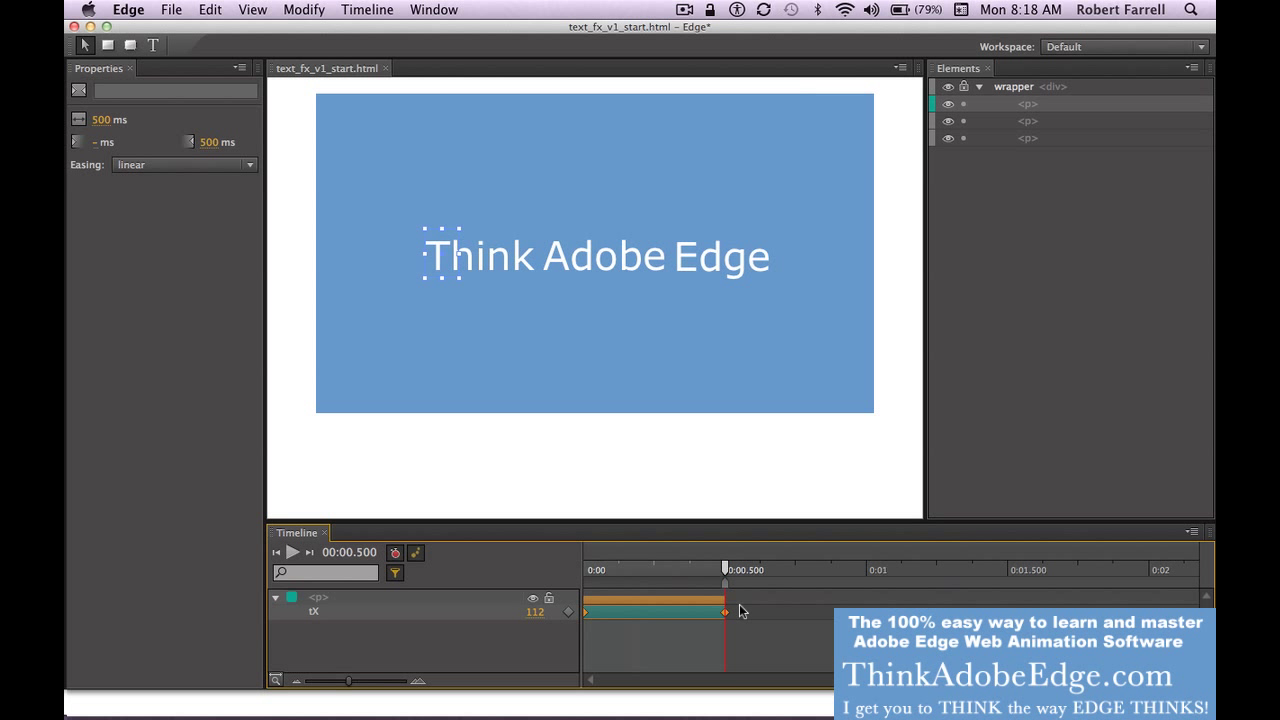
key("backslash")
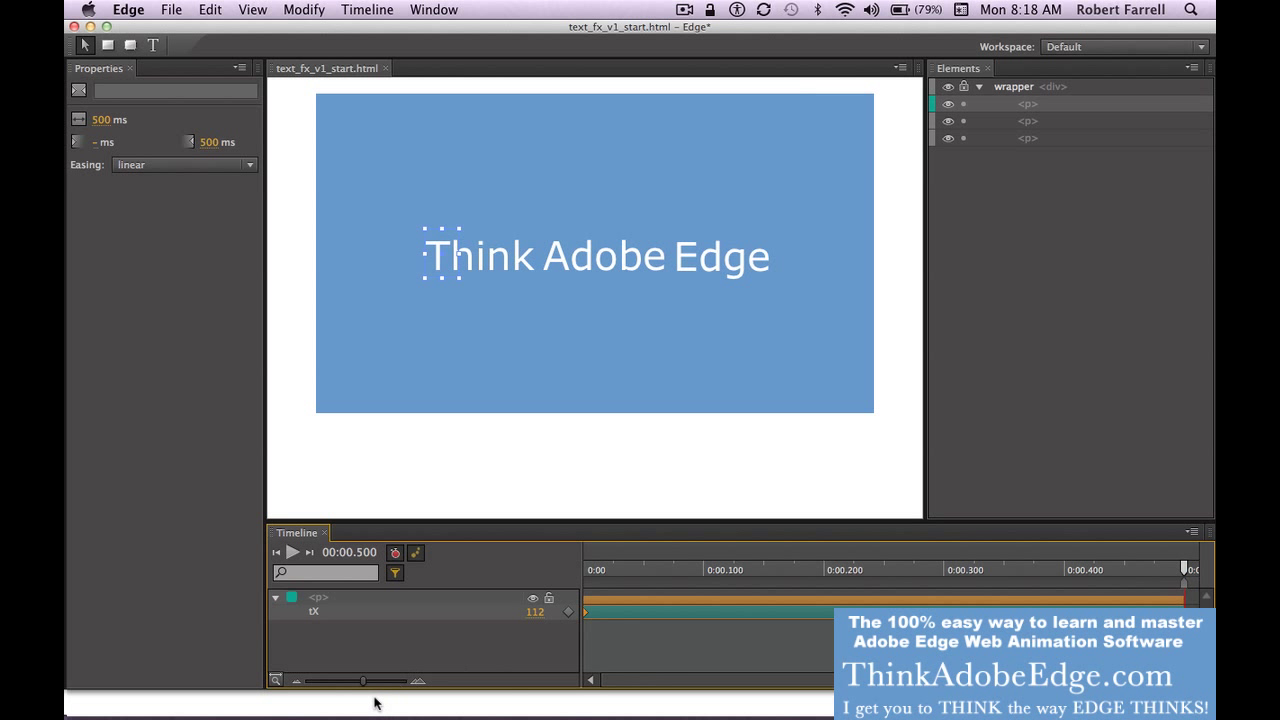
left_click_drag(362, 681, 342, 684)
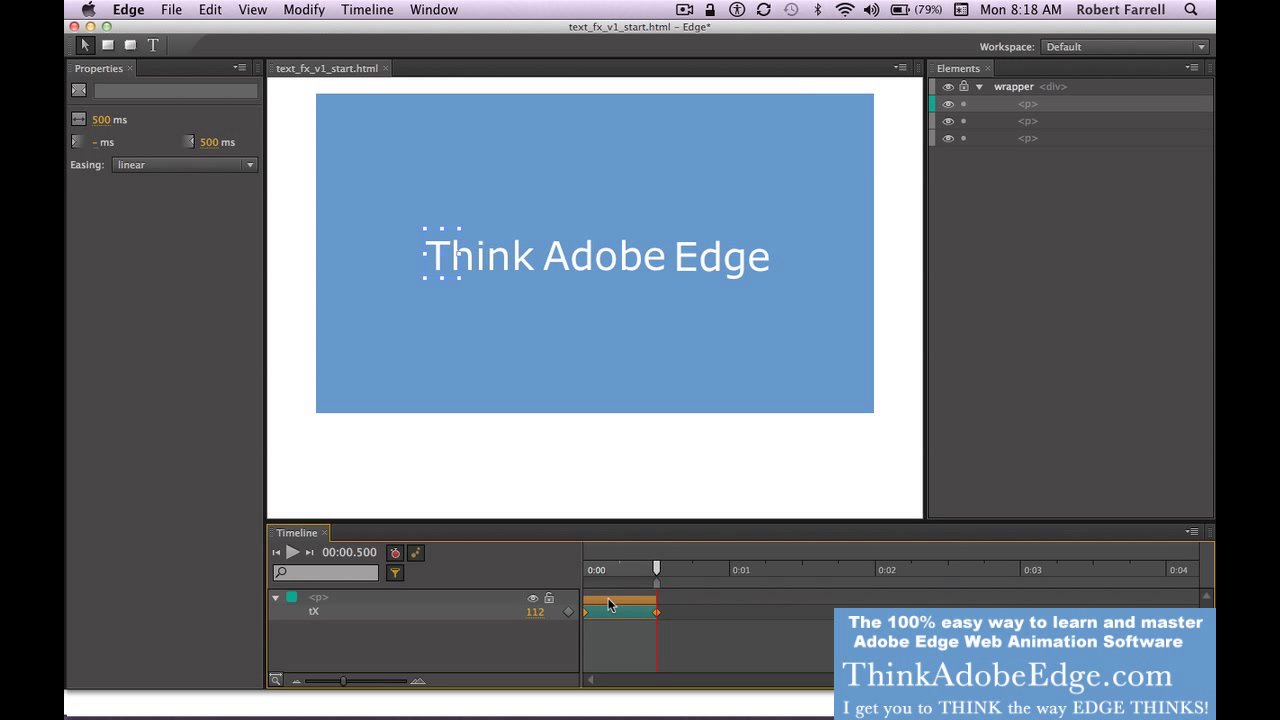
- Paste the "Think" transition onto "Adobe" at 0.5 s and nudge the word's end position to X 241 px
left_click(600, 258)
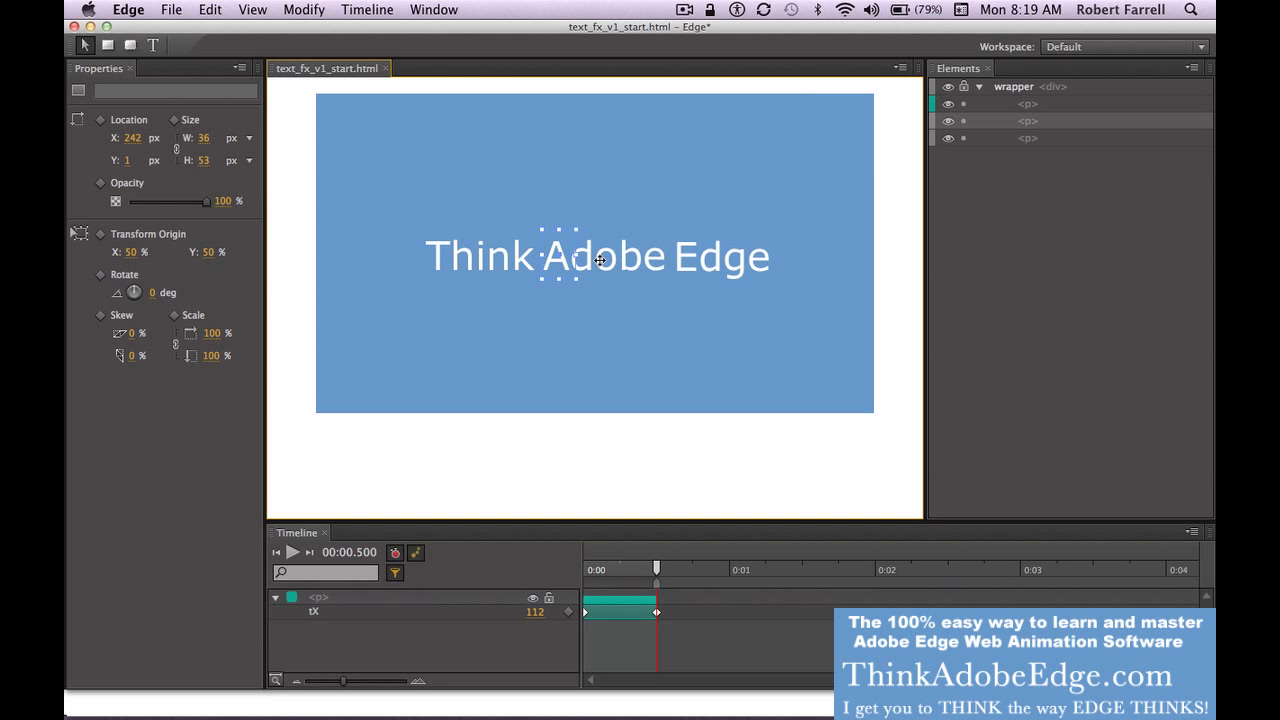
key("super+v")
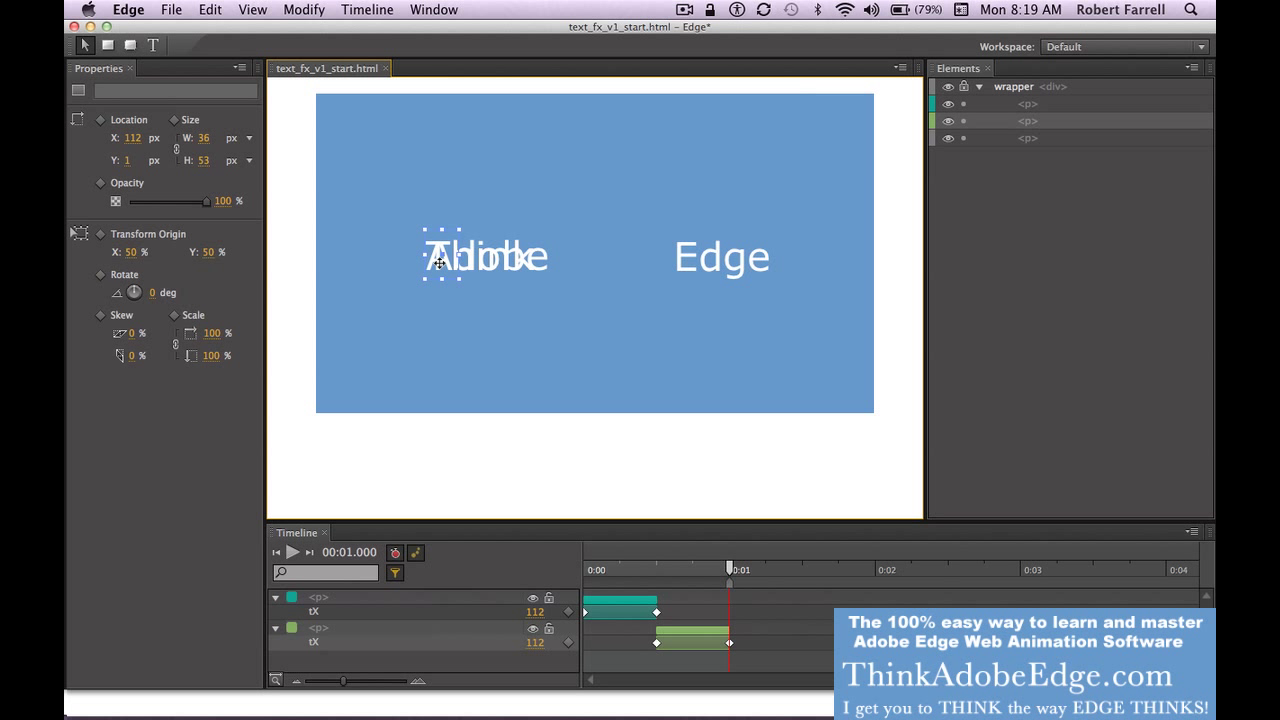
key("Right")
key("Right")
key("Right")
key("Right")
key("Right")
key("Right")
key("Right")
key("Right")
key("Right")
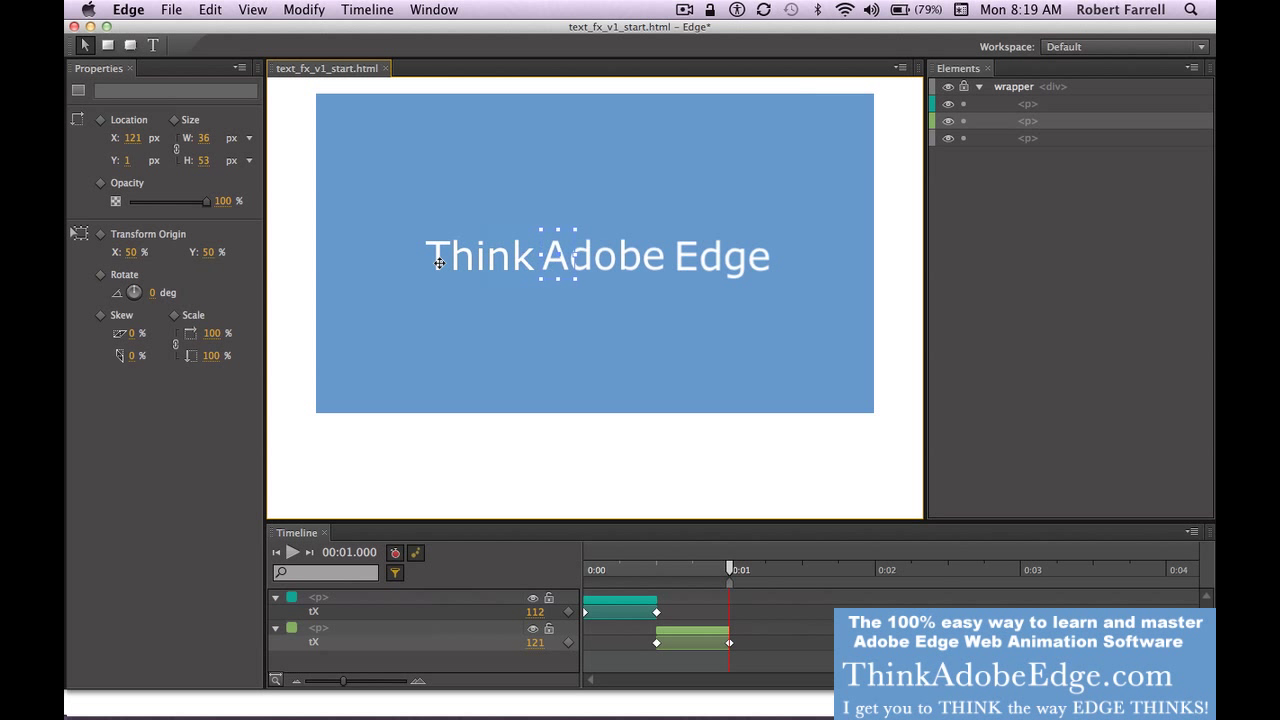
key("shift+Right")
key("shift+Right")
key("shift+Right")
key("shift+Right")
key("shift+Right")
key("shift+Right")
key("shift+Right")
key("shift+Right")
key("shift+Right")
key("shift+Right")
key("shift+Right")
key("shift+Right")
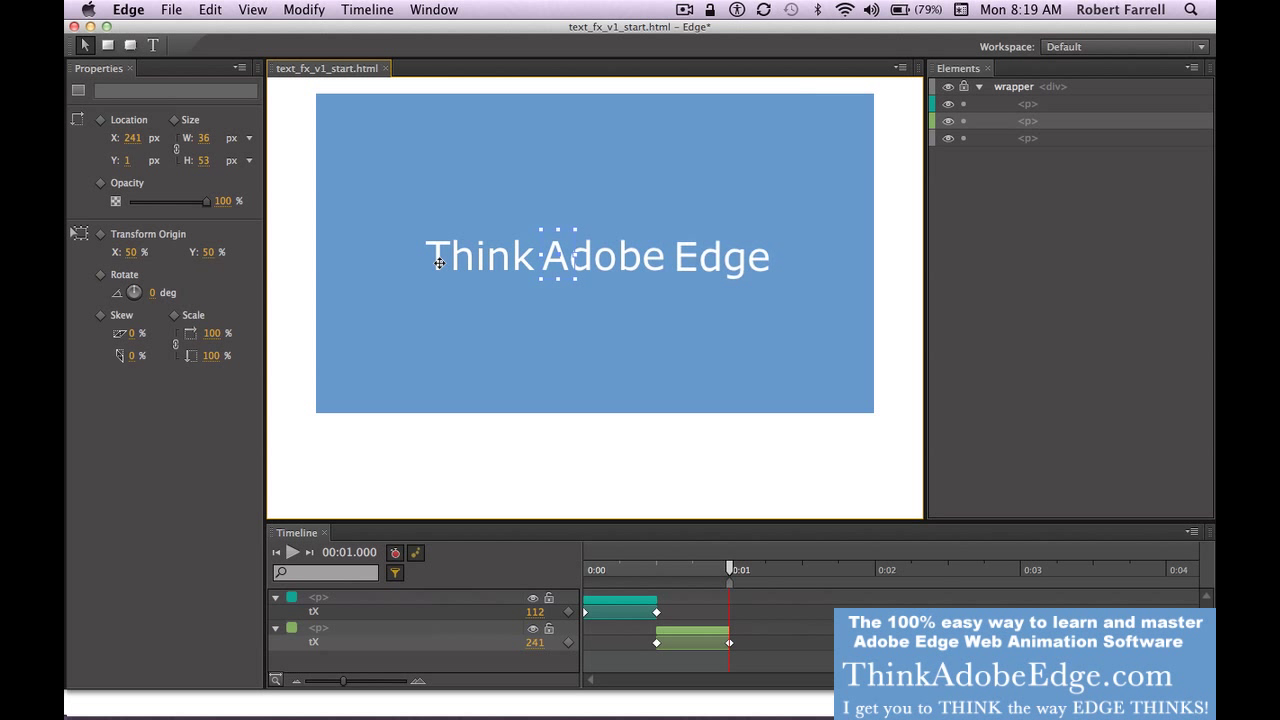
- Paste the transition onto "Edge" at 1 s, nudge its end position to X 392 px, and play the animation
left_click(724, 264)
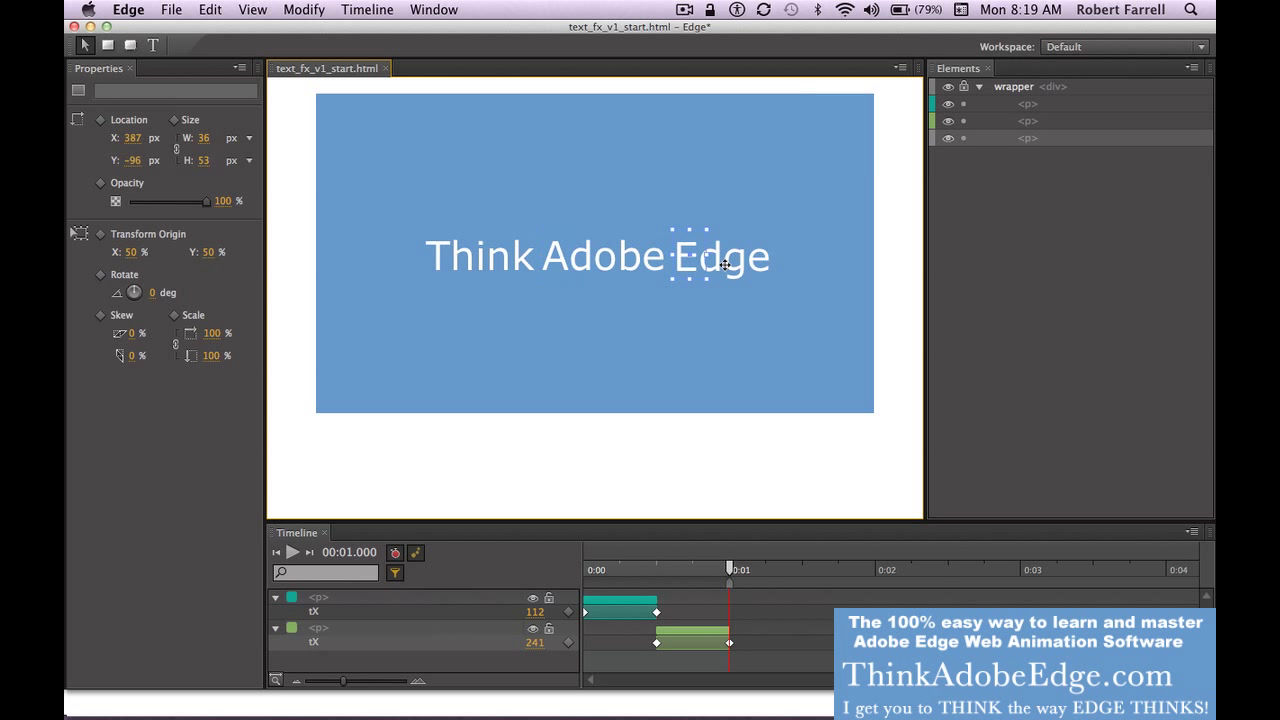
key("super+shift+v")
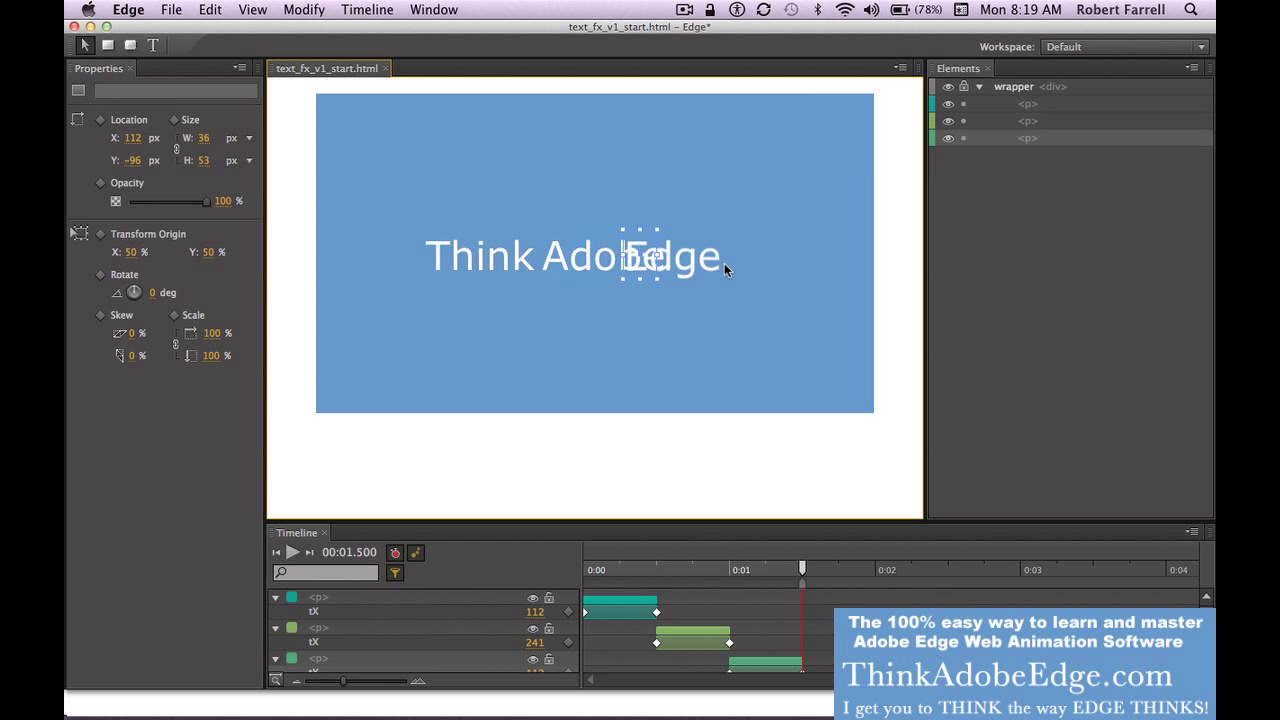
key("shift+Right")
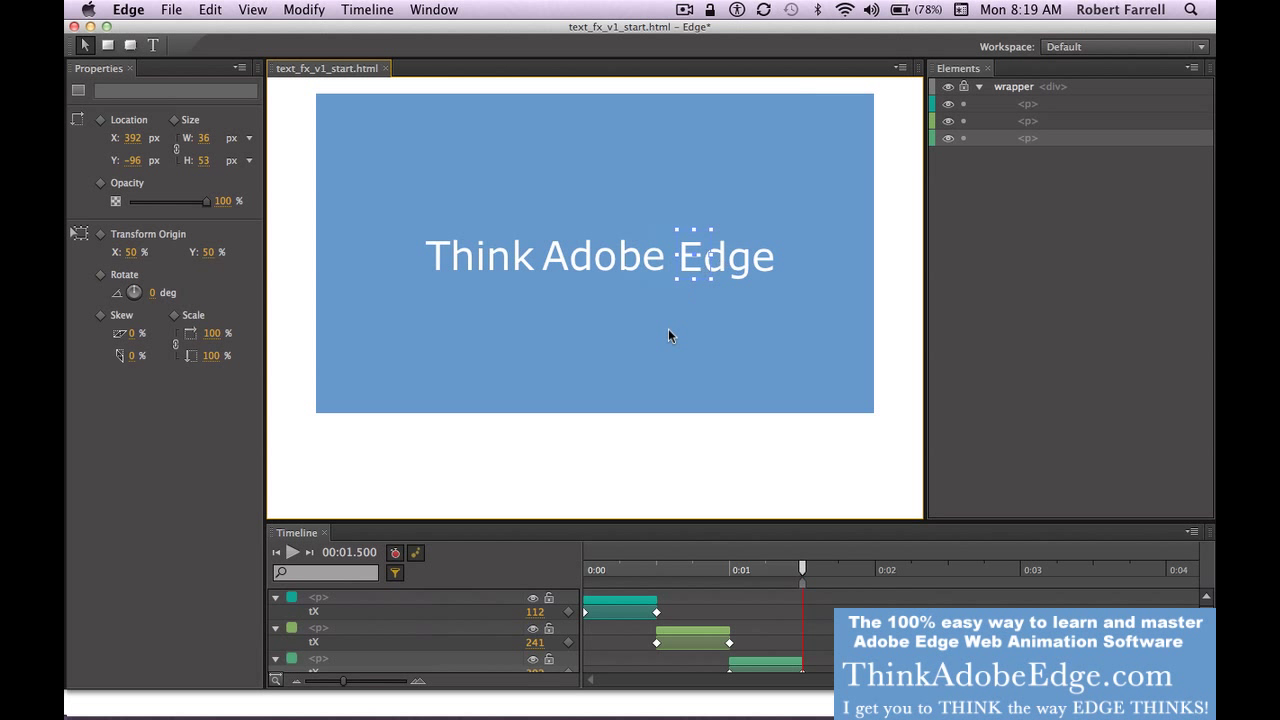
key("space")
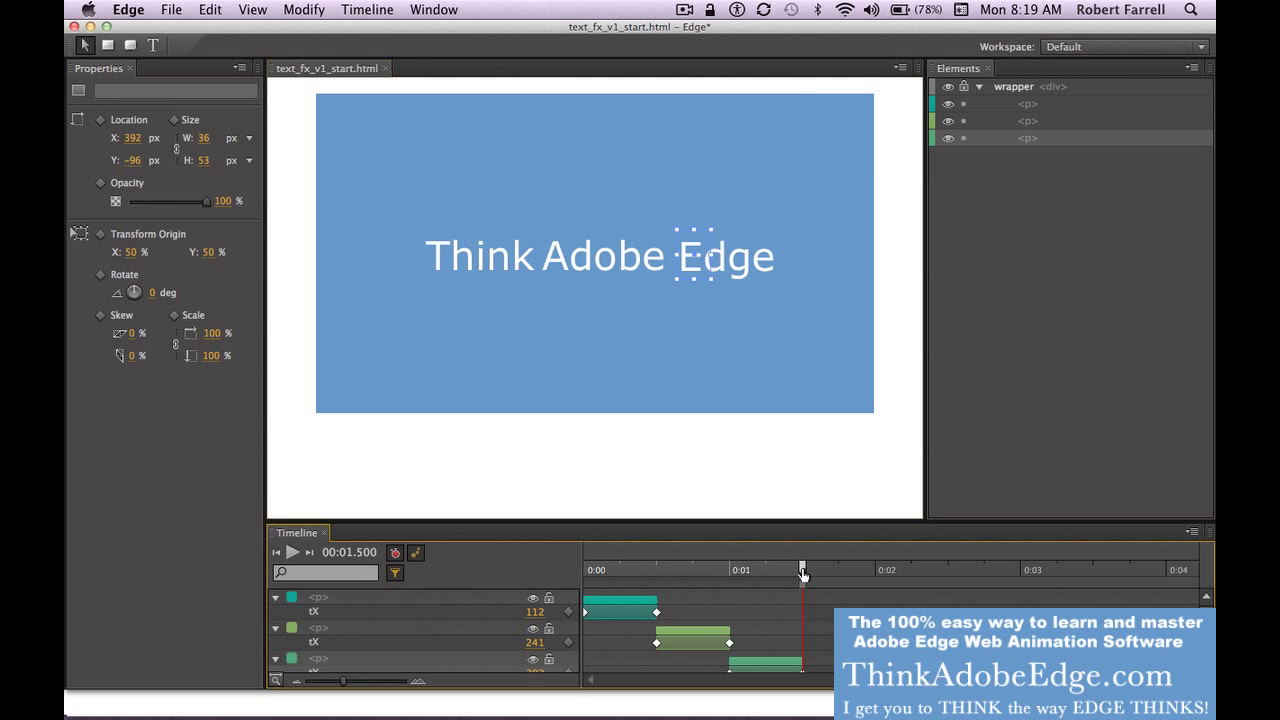
- Set the easing of all three word transitions to easeOutBounce, play the result and save the project
left_click(646, 601)
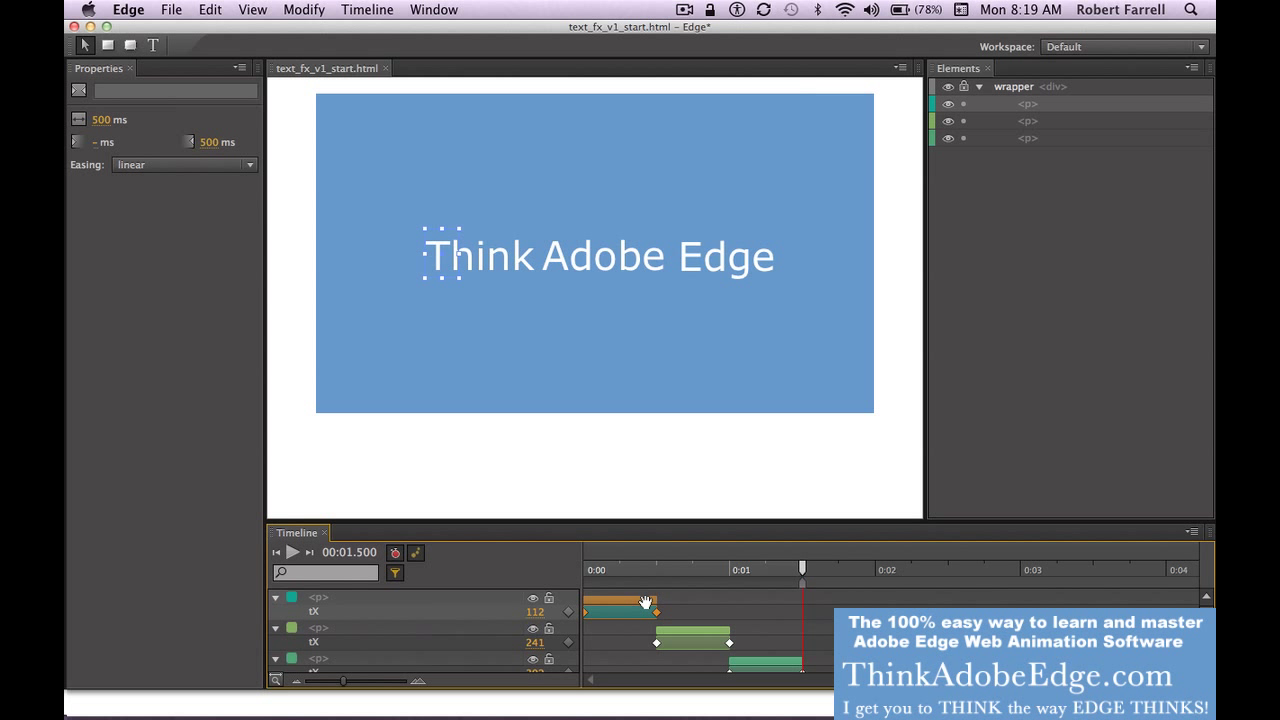
left_click(694, 634, "shift")
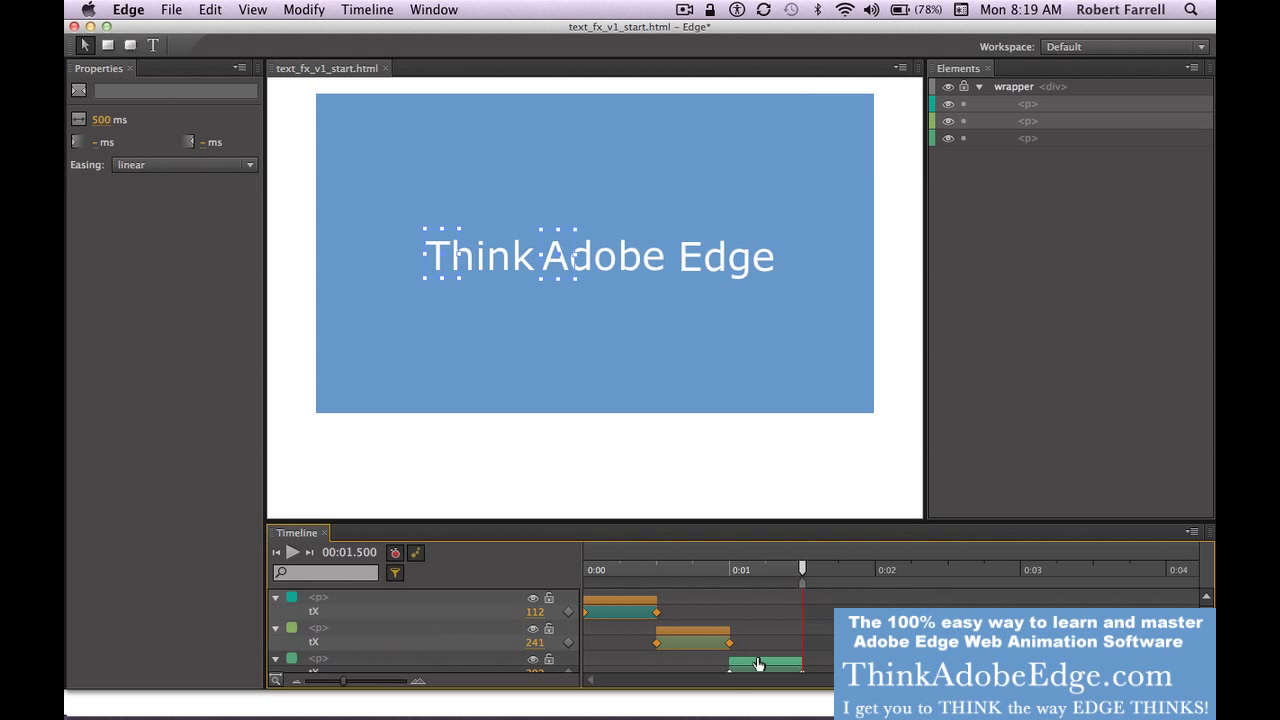
left_click(757, 662, "shift")
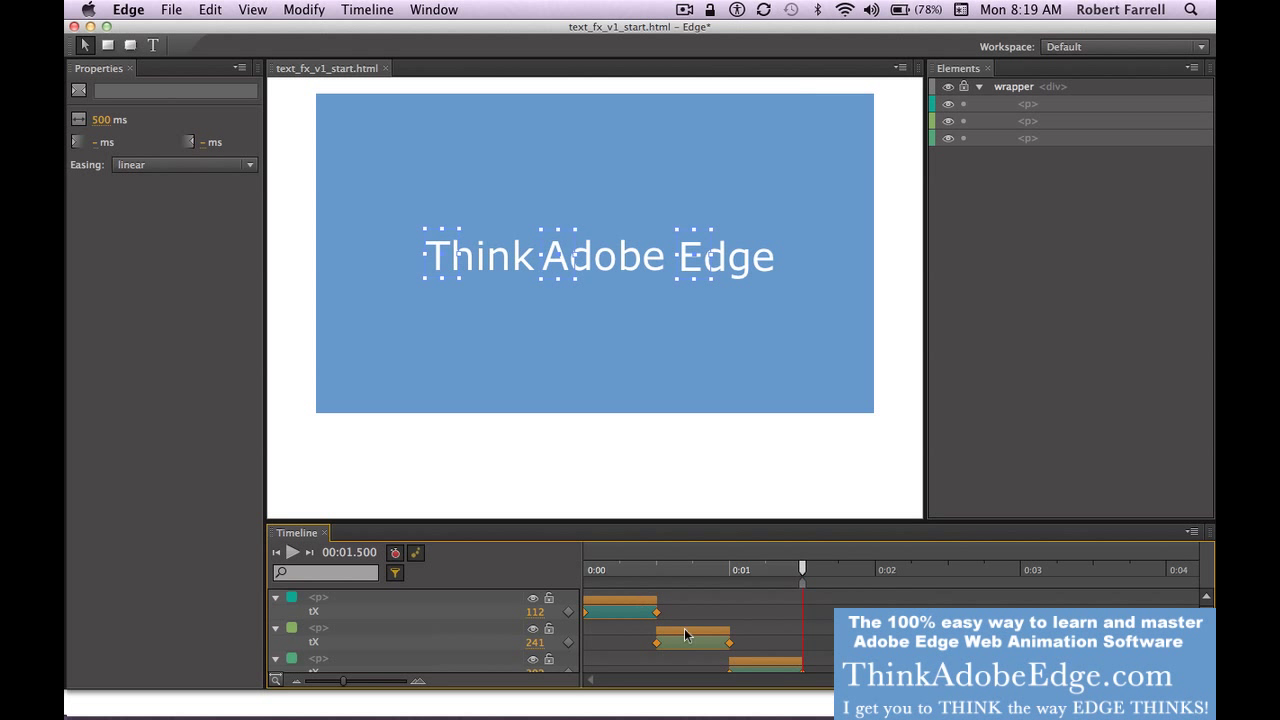
left_click(223, 168)
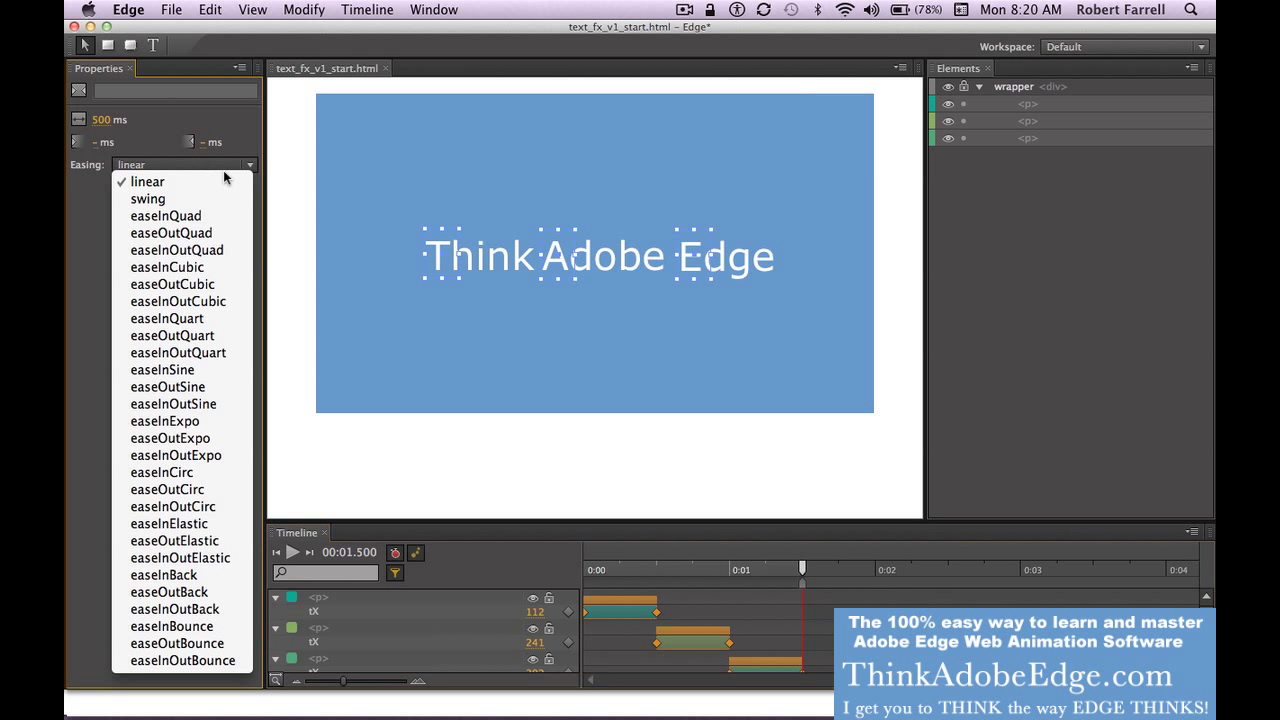
left_click(179, 644)
key("space")
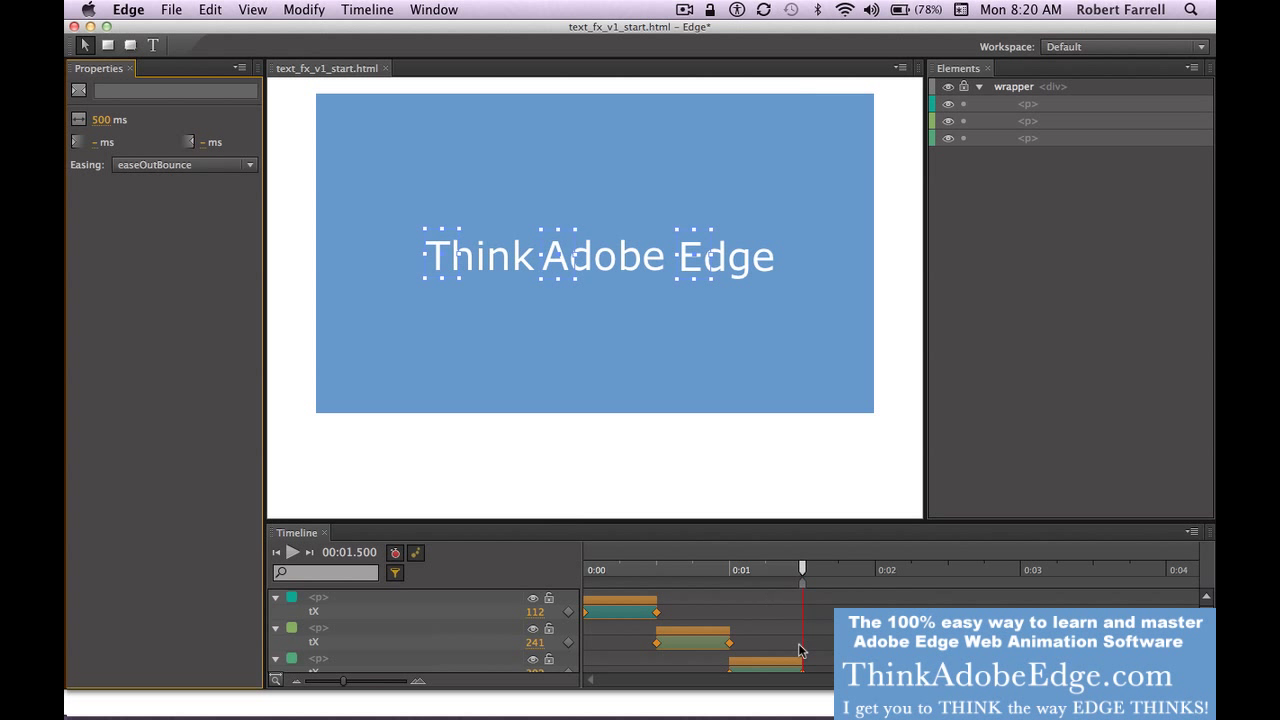
key("super+s")
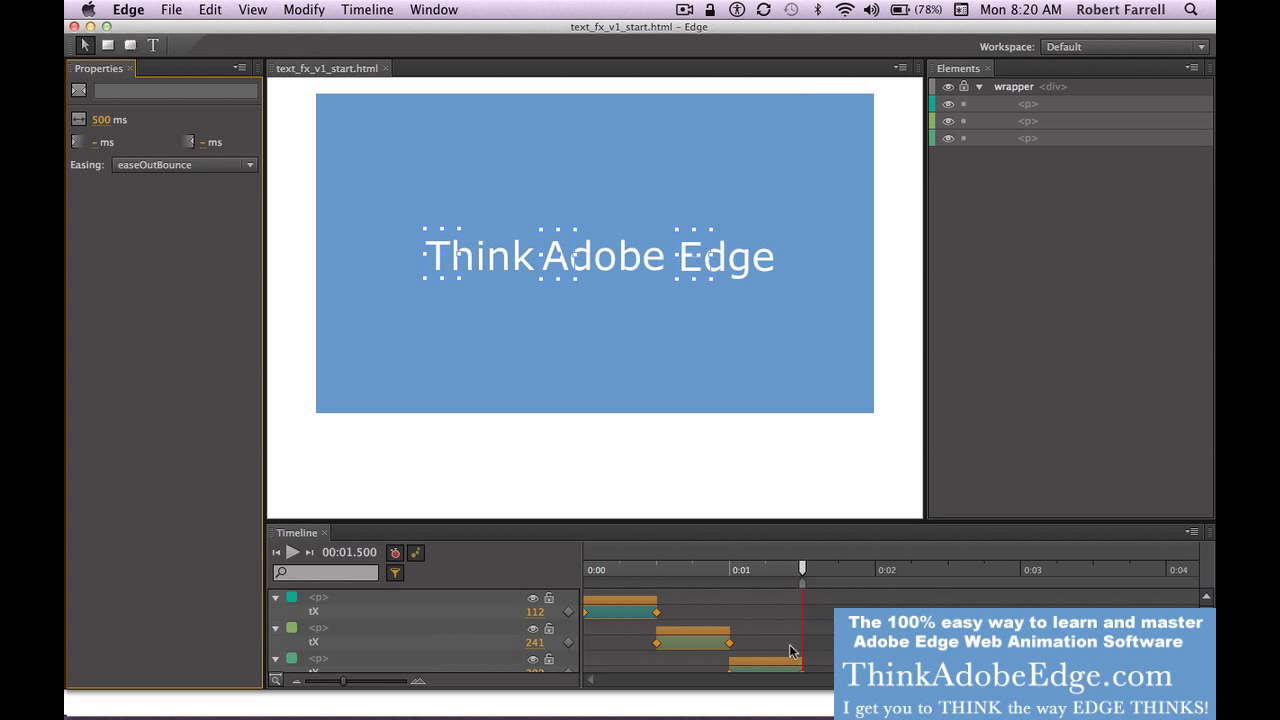
- Paste an inverted copy of the "Edge" transition at 2 s so the word slides back out of the wrapper
left_click(786, 634)
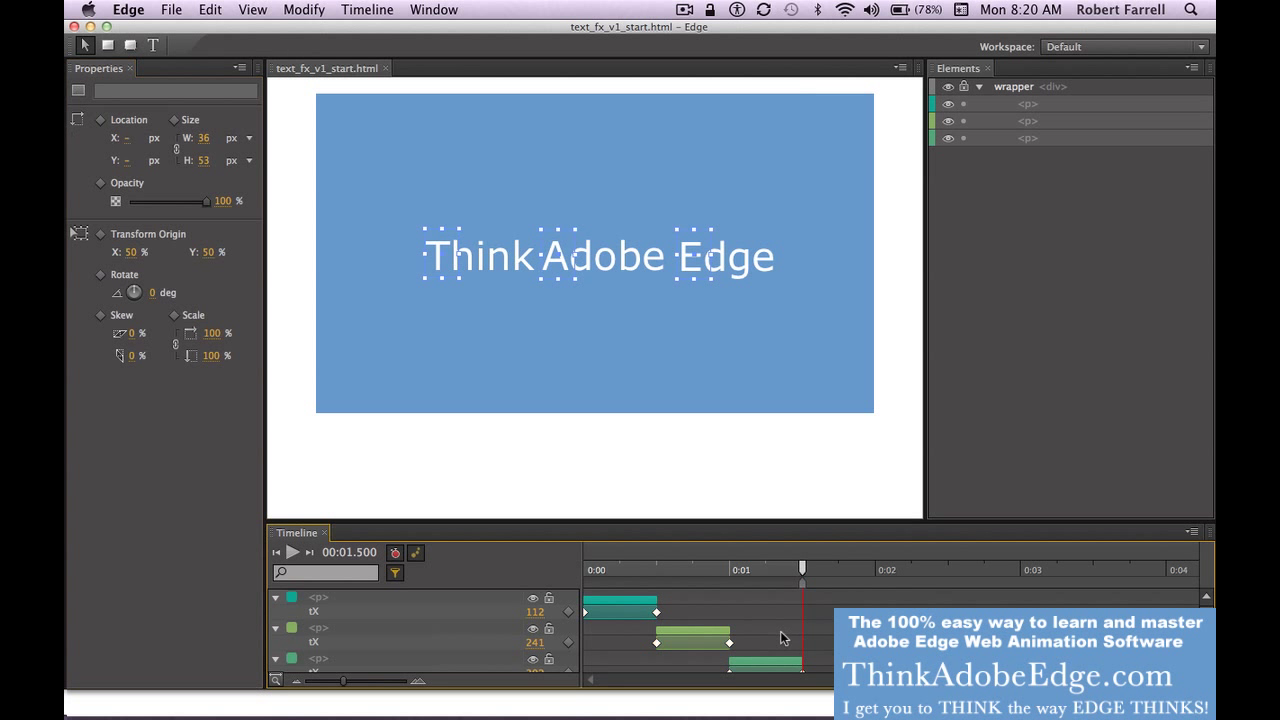
left_click(781, 661)
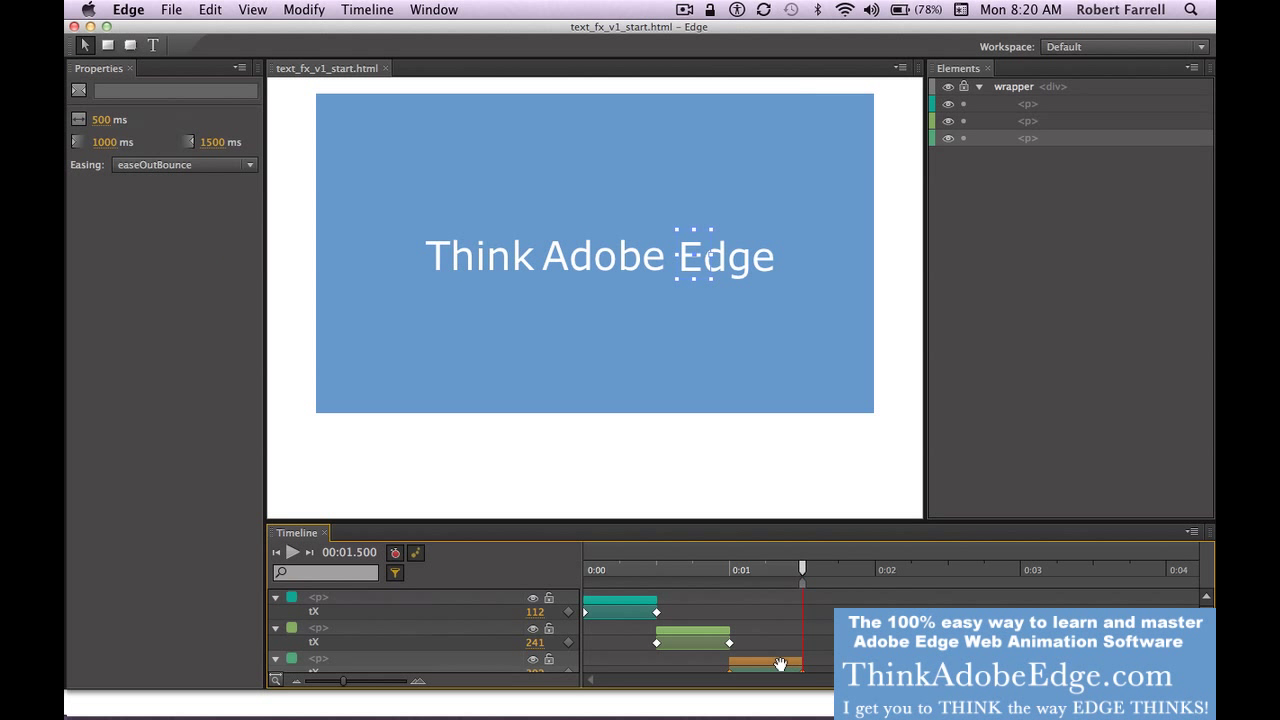
left_click_drag(805, 571, 877, 574)
left_click(212, 10)
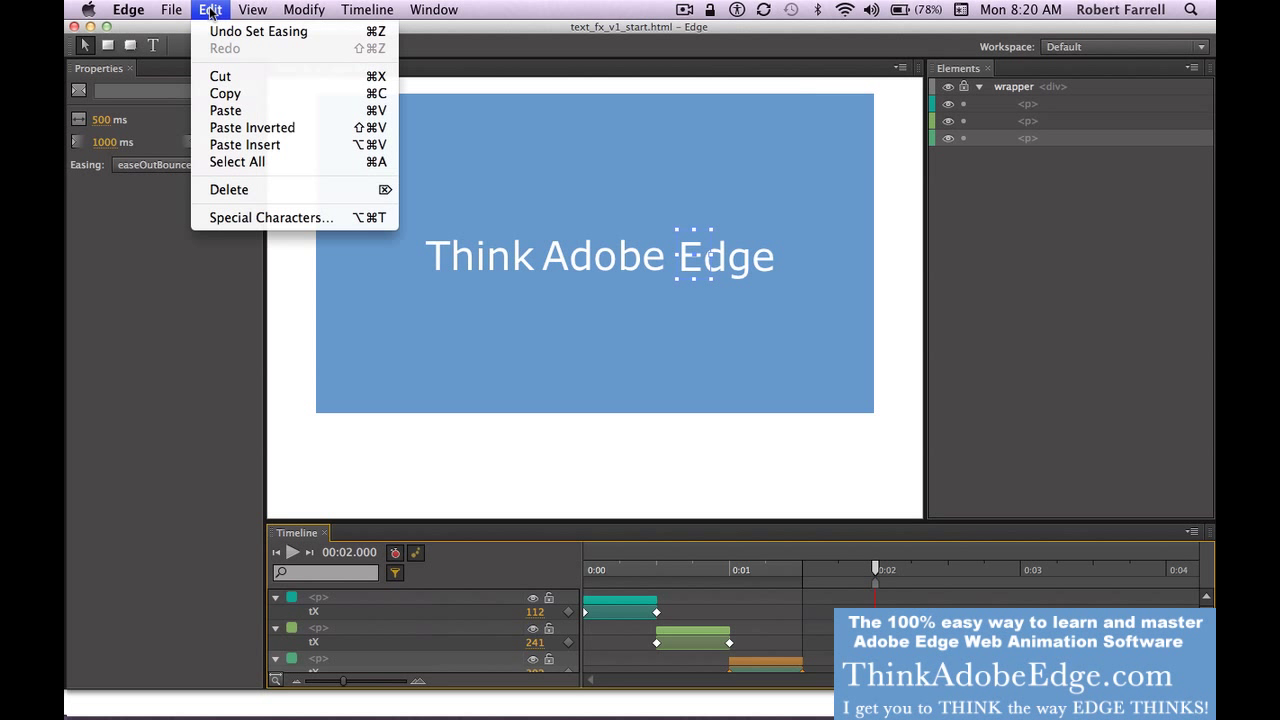
left_click(244, 128)
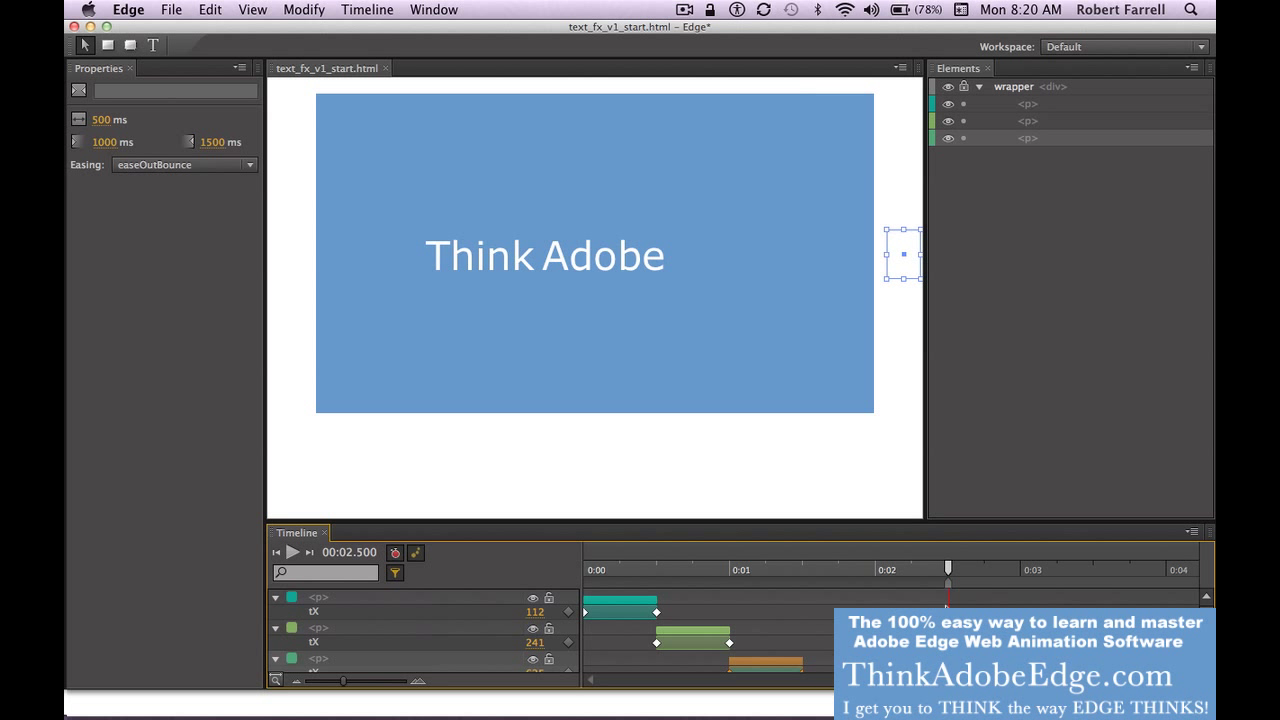
- Paste the inverted transition onto "Adobe" at 2.5 s and "Think" at 3 s, then save the project and play the animation
left_click(580, 245)
key("super+alt+v")
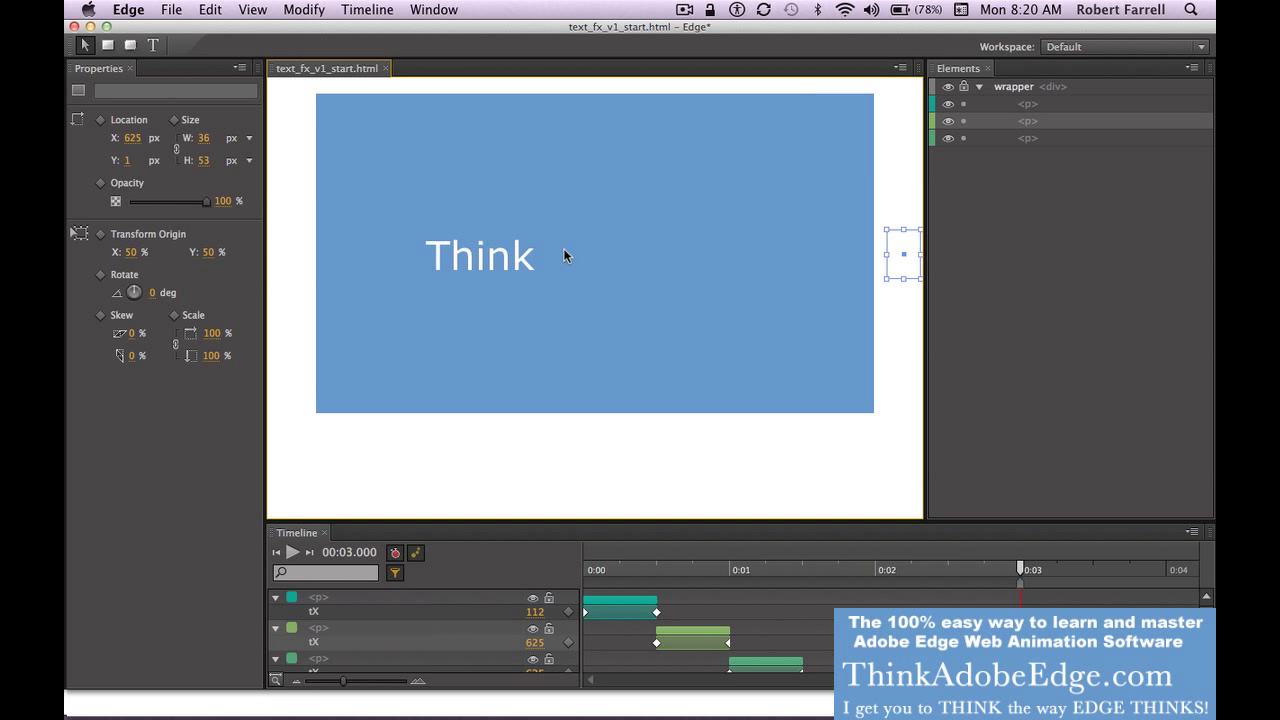
left_click(518, 260)
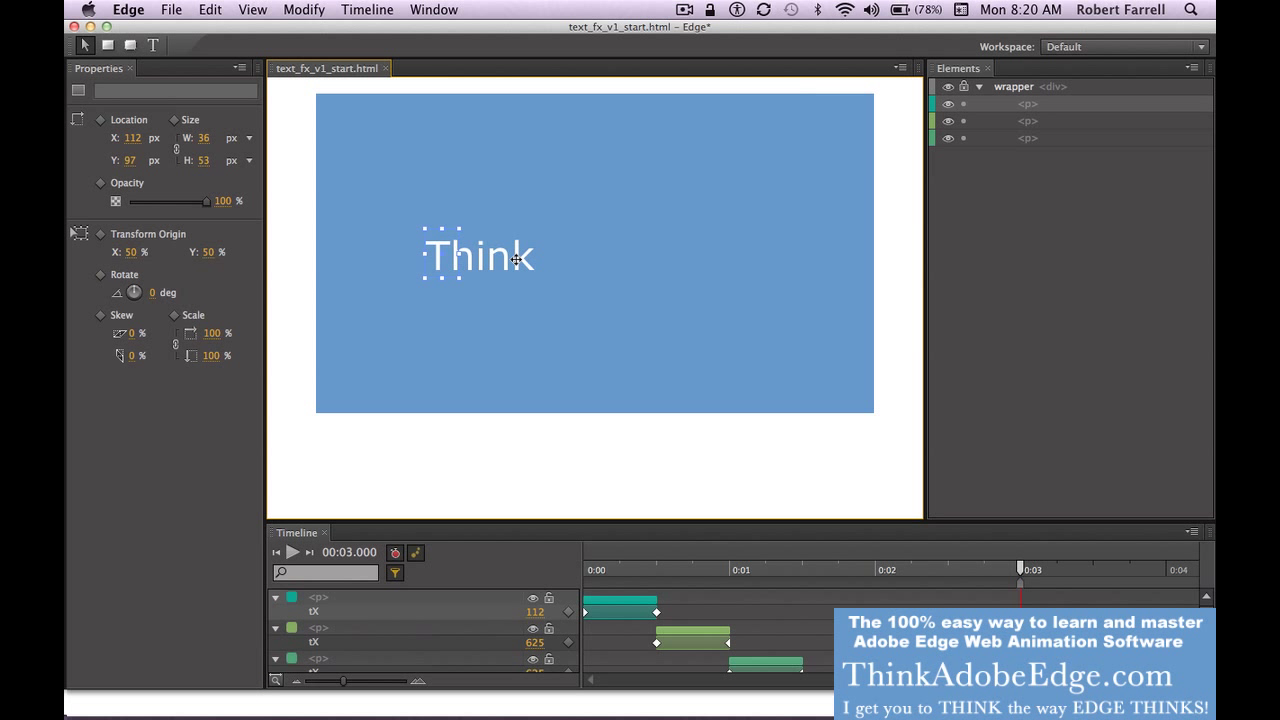
key("super+alt+v")
key("super+s")
key("space")
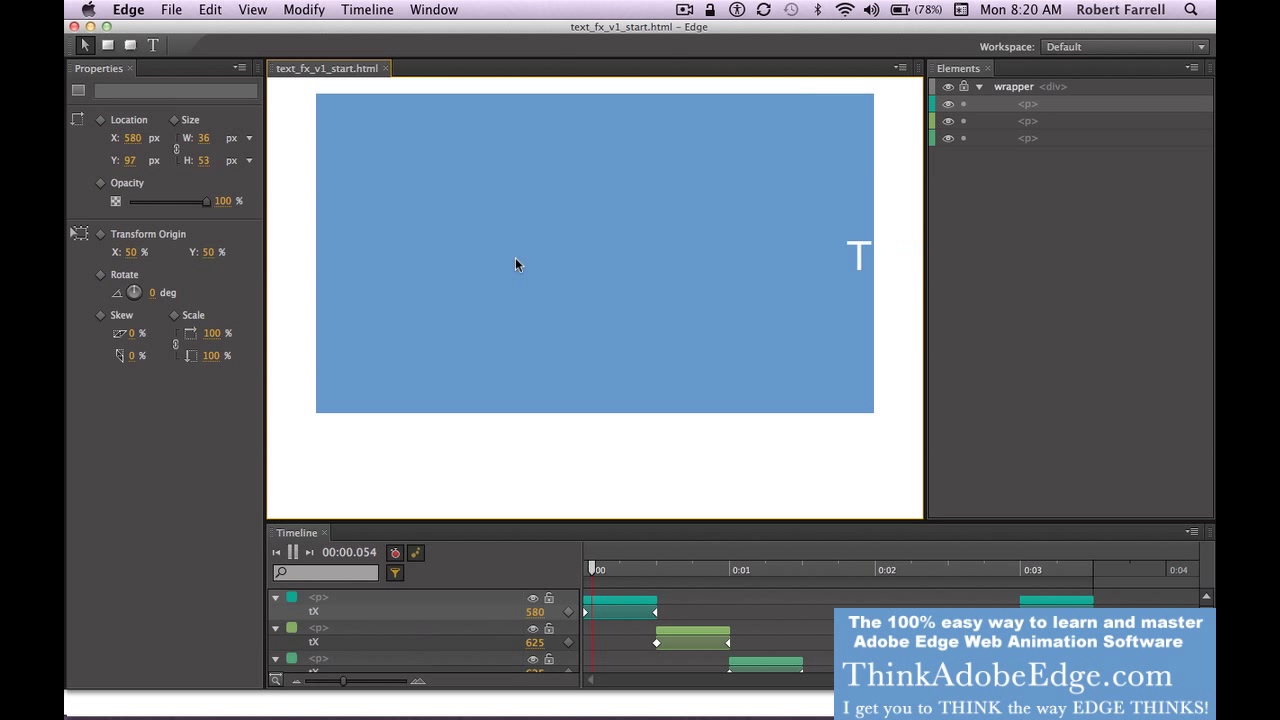
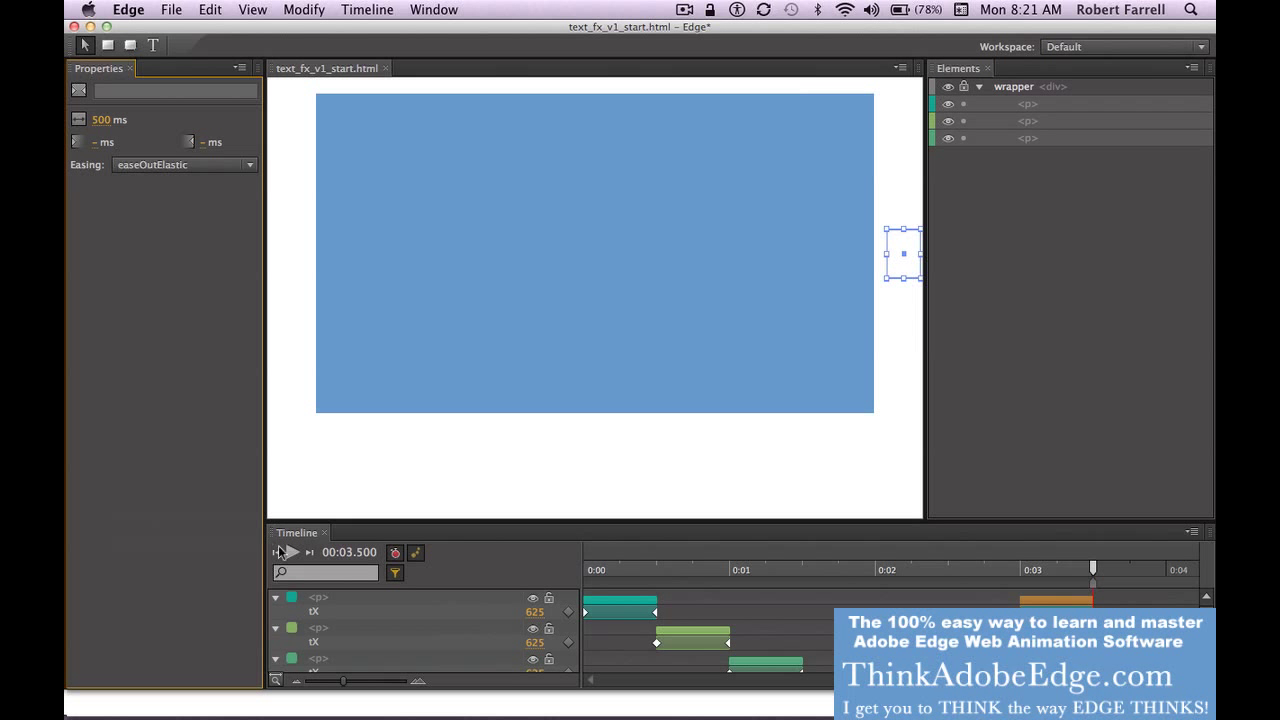
- Replay the animation from the start and set the duration of the three selected exit transitions to 250 ms
left_click(276, 554)
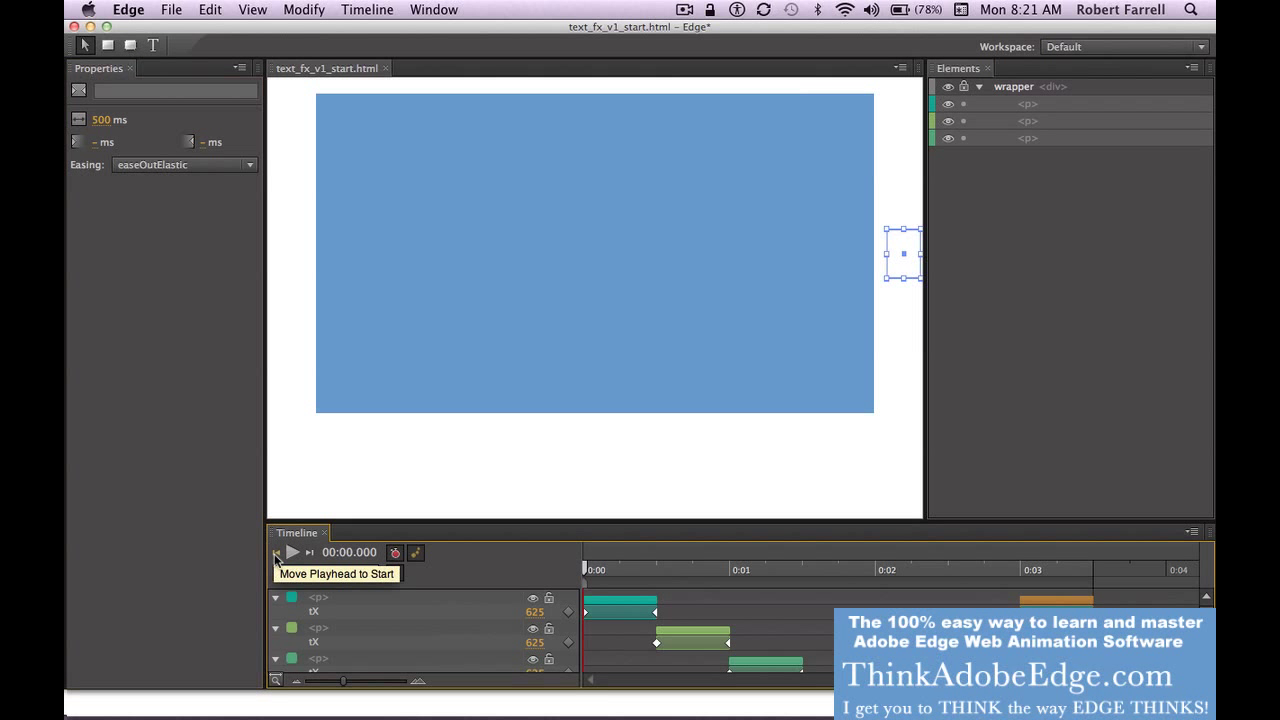
key("space")
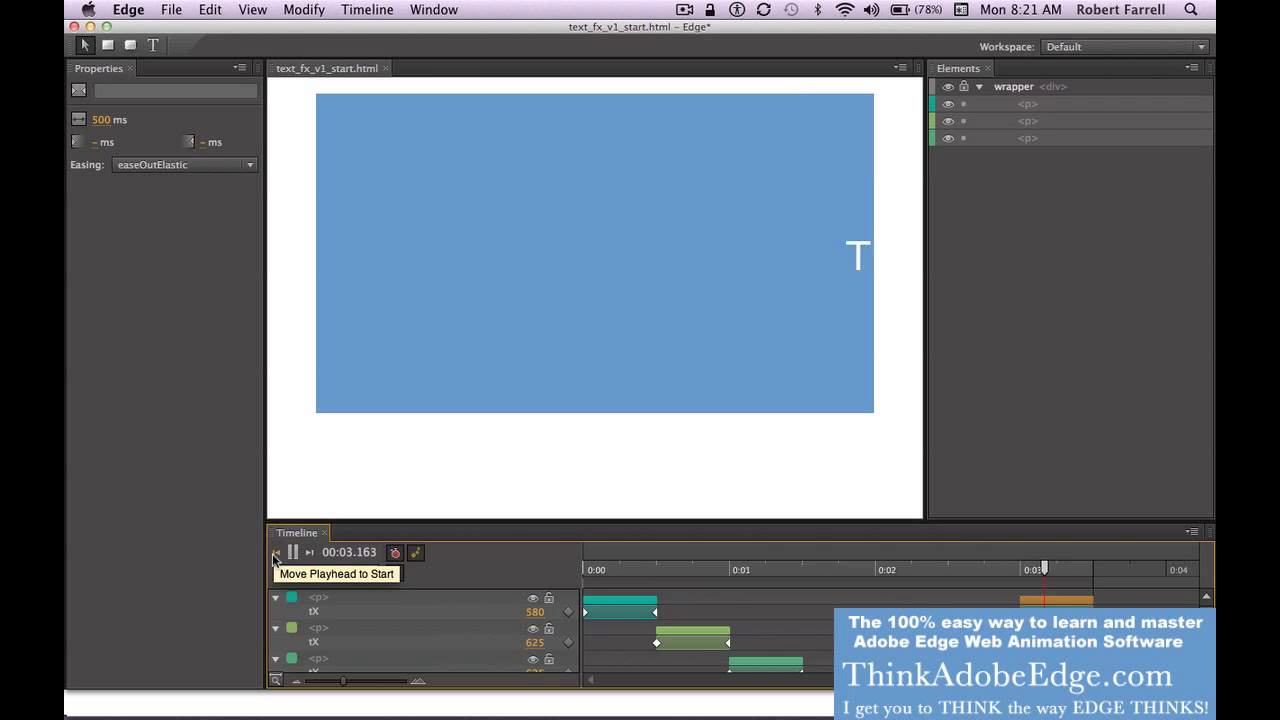
left_click(274, 554)
key("space")
left_click(292, 552)
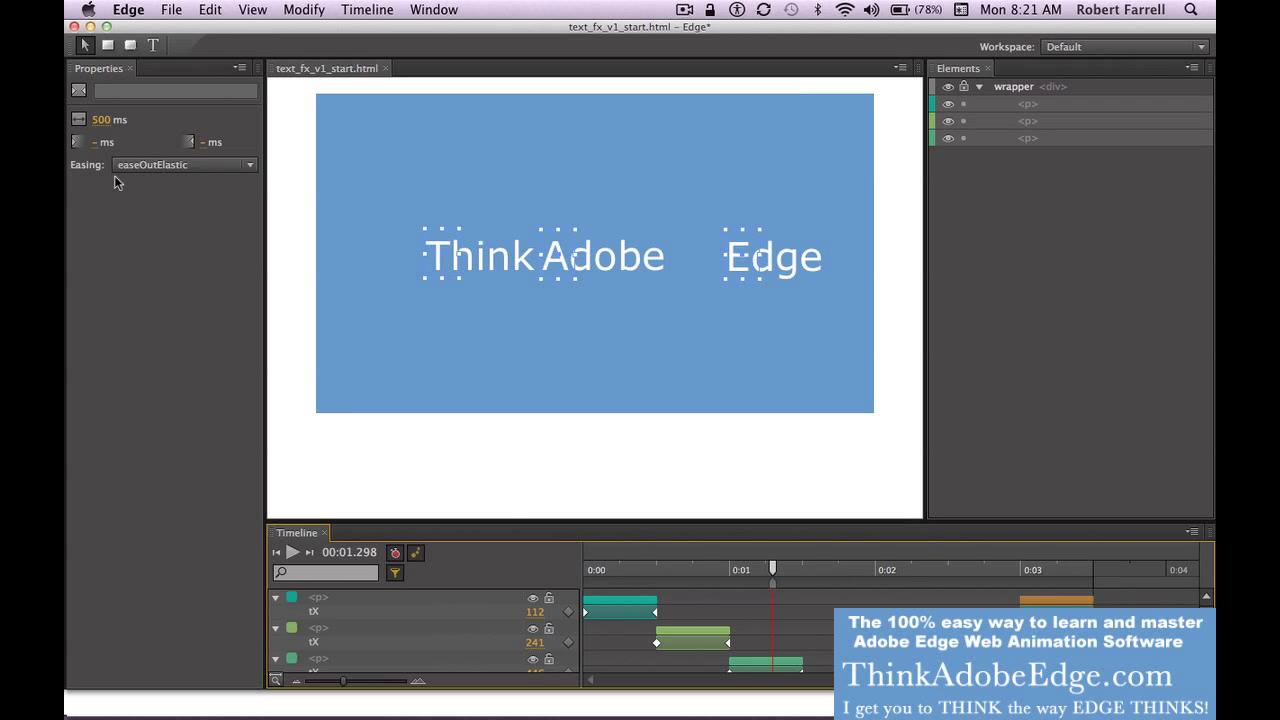
left_click(107, 121)
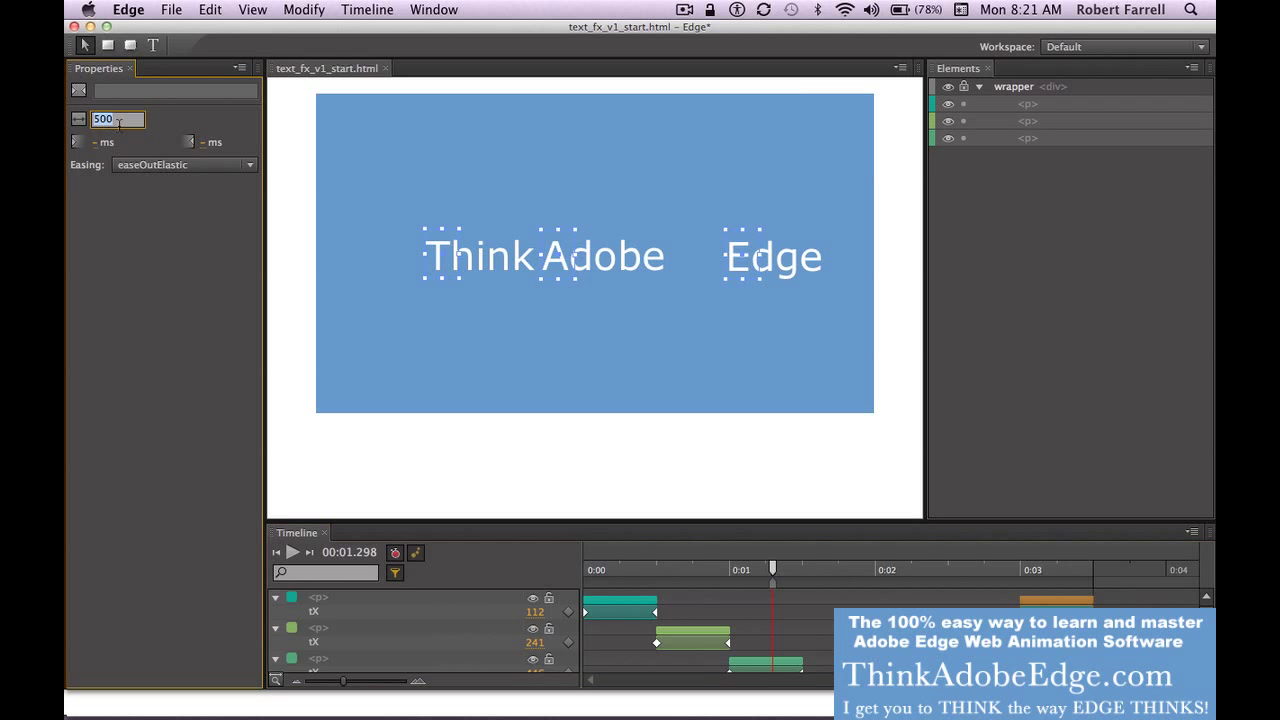
type("250")
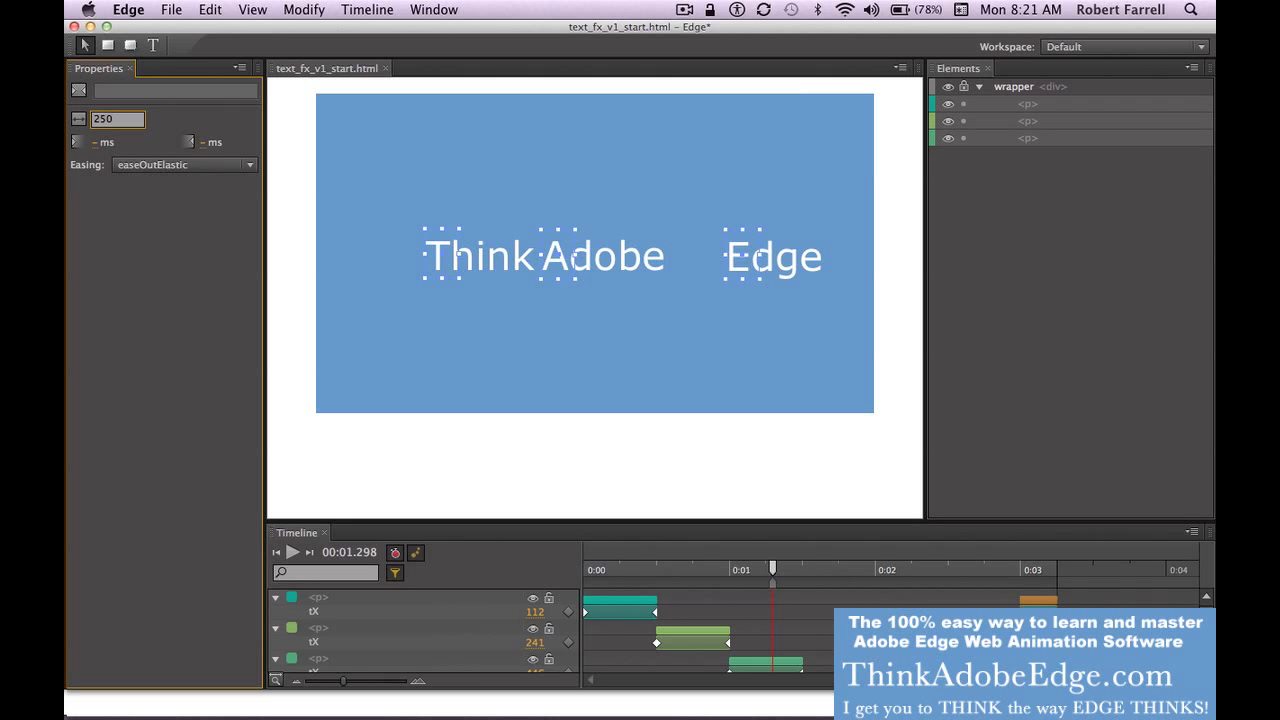
key("Return")
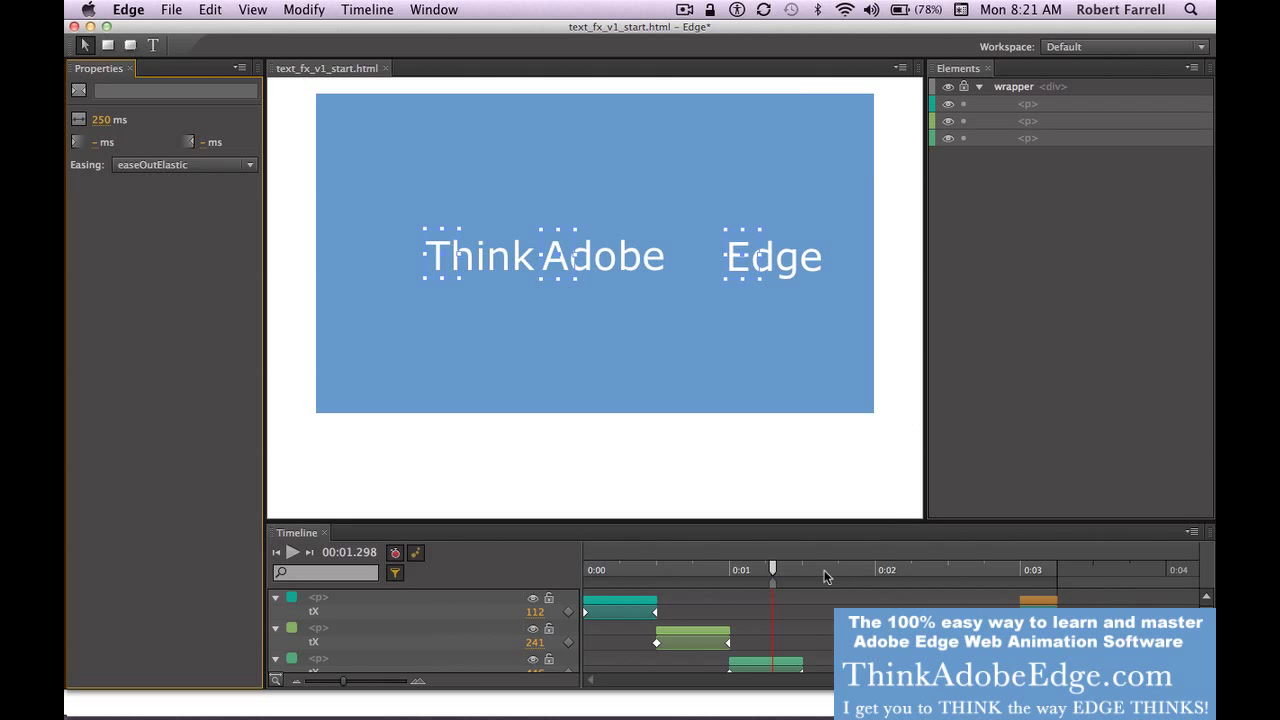
- Move the "Adobe" exit transition to start at 2250 ms and the "Think" exit transition to start at 2500 ms
left_click_drag(775, 566, 933, 597)
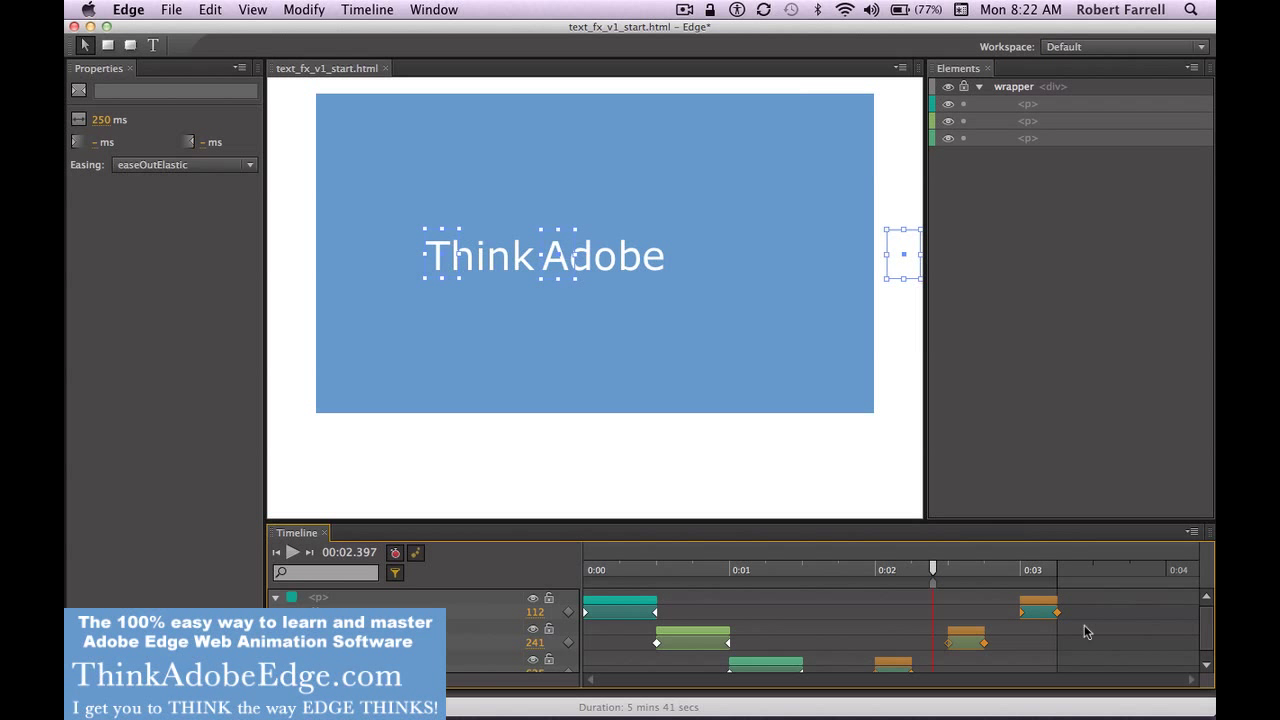
left_click(1206, 664)
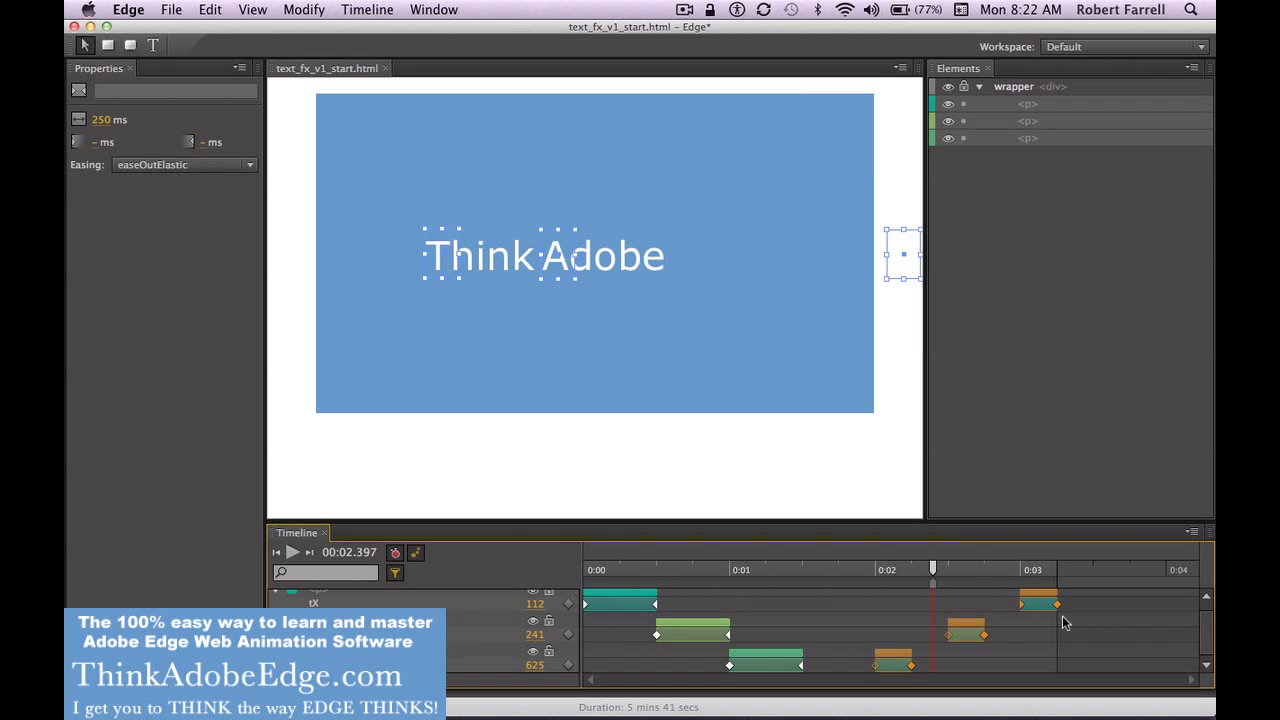
left_click(900, 657, "super")
left_click_drag(957, 628, 926, 628)
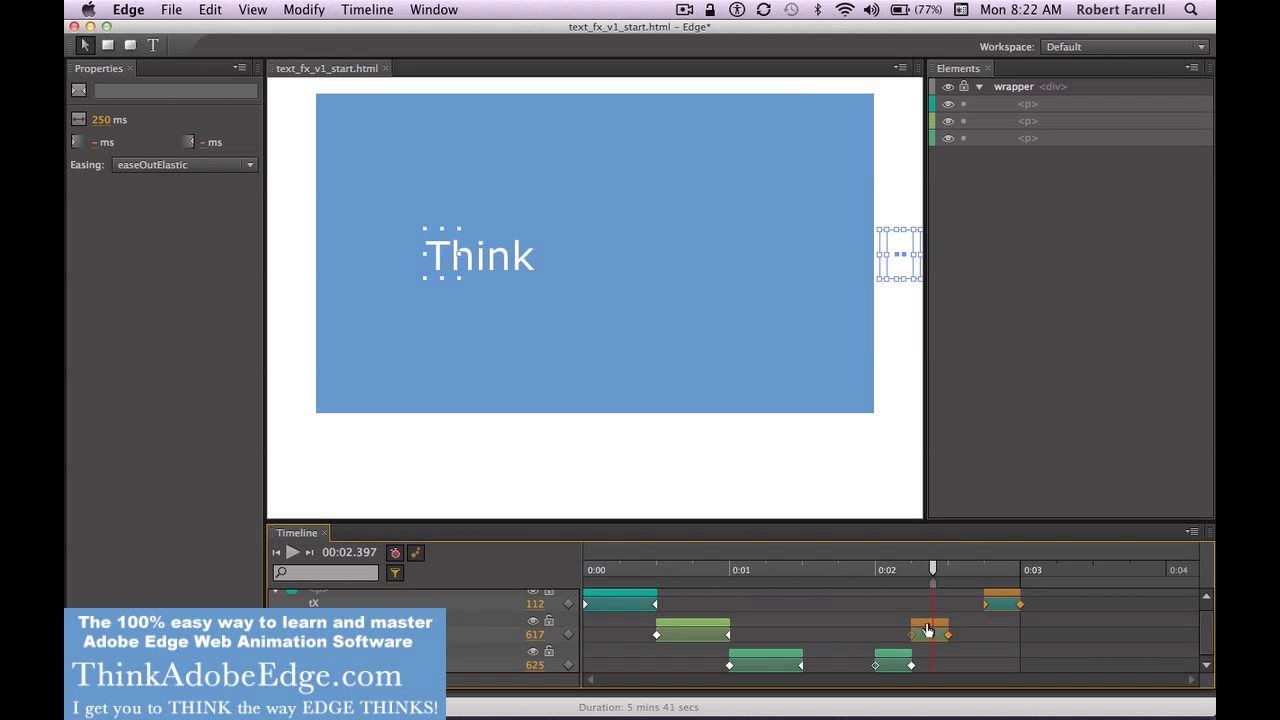
left_click(926, 627, "super")
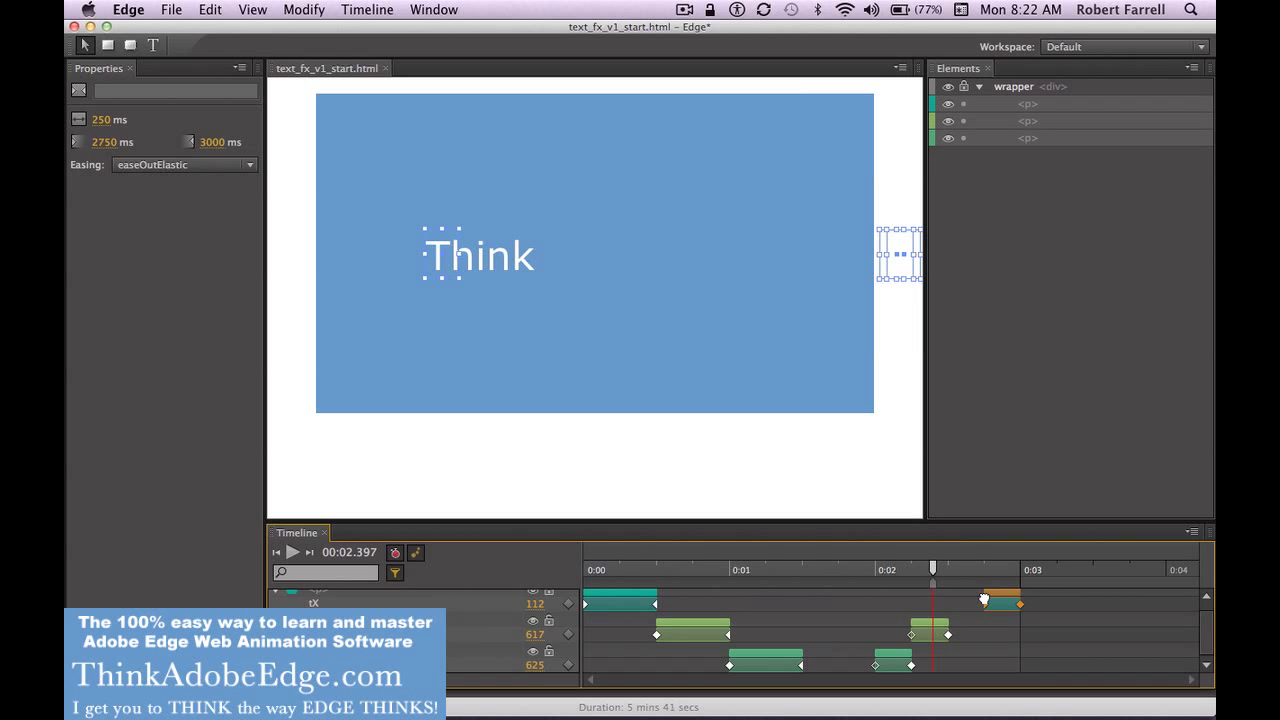
left_click_drag(981, 604, 944, 606)
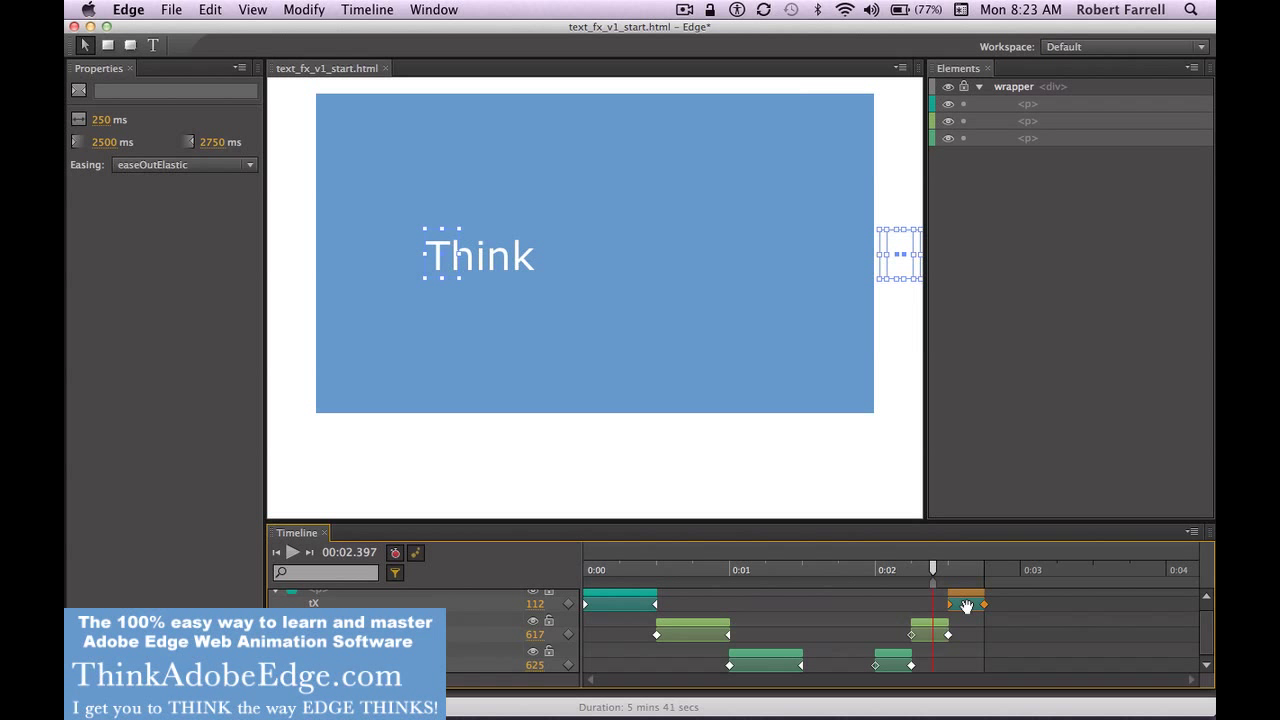
- Save the project, play the retimed animation and preview the page in the Firefox browser
key("super+s")
key("space")
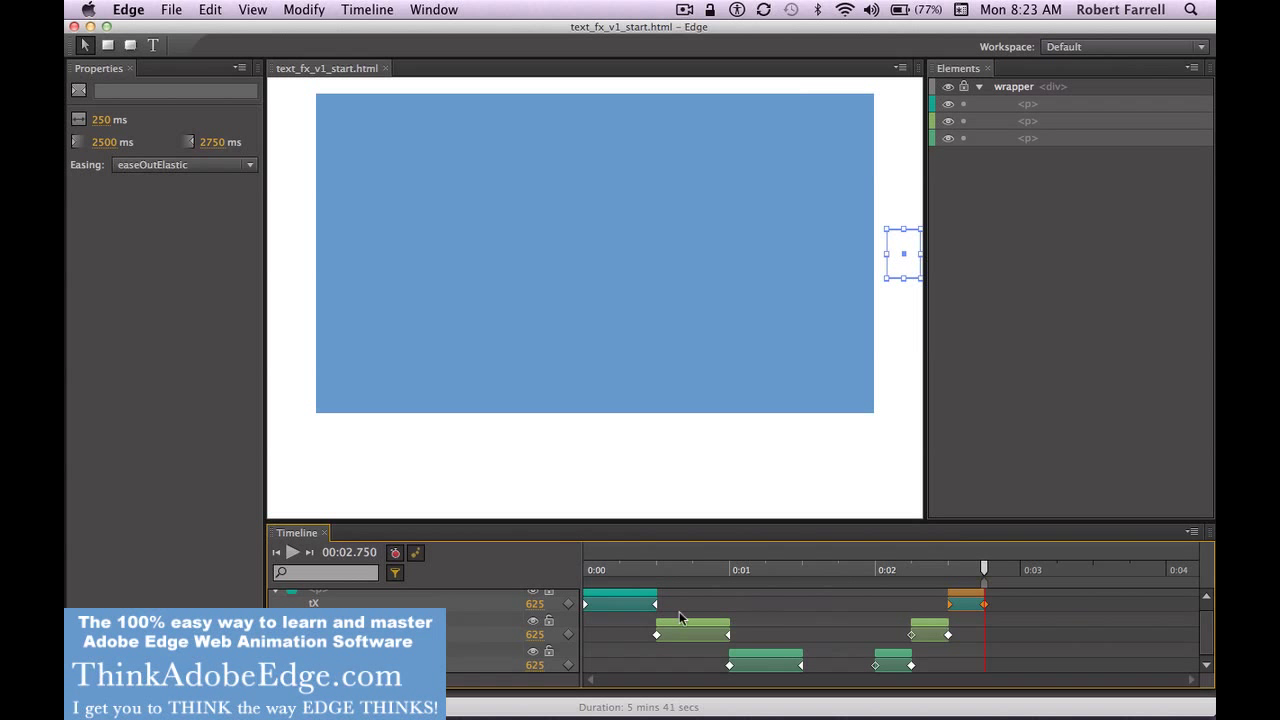
key("space")
key("super+Return")
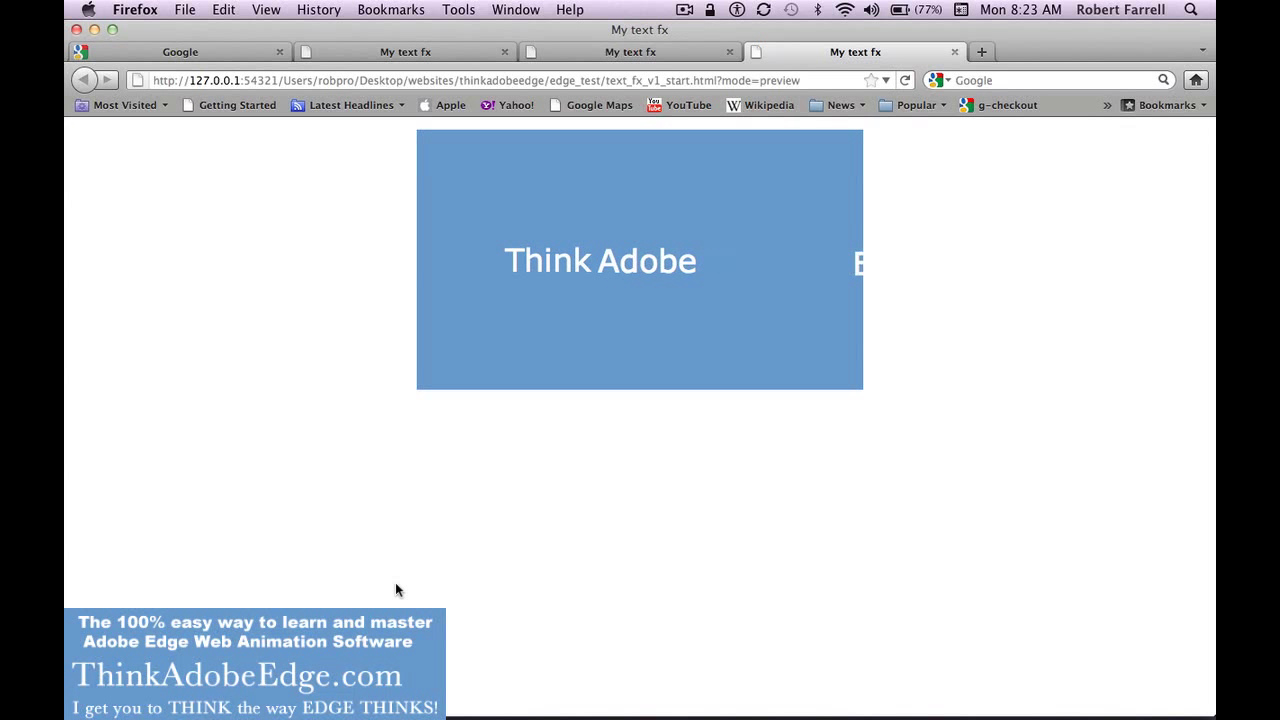